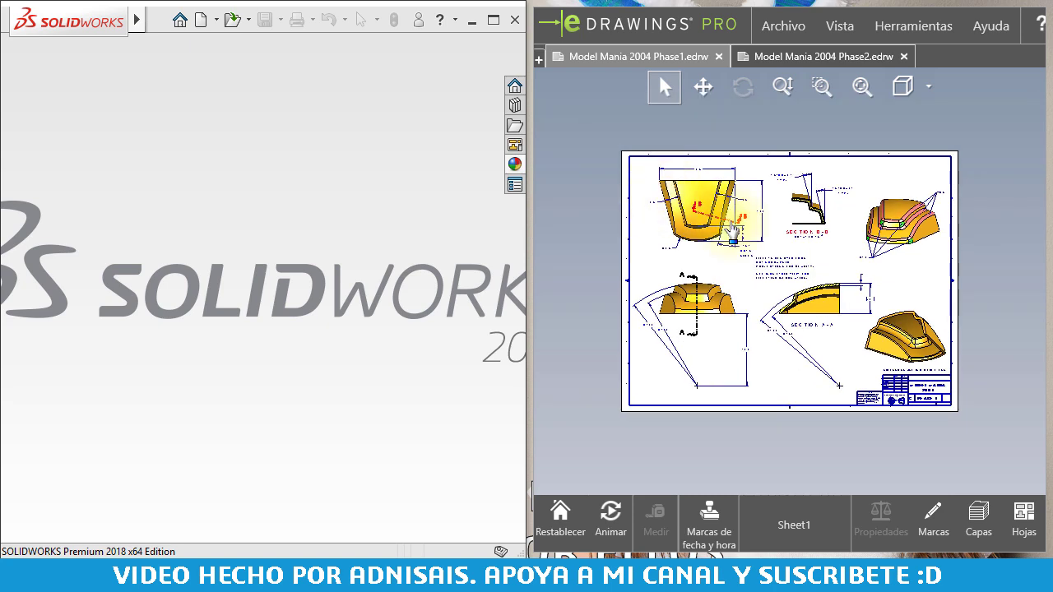
# Pan and zoom the Phase2 reference drawing to show the front view and sections A-A and B-B
pyautogui.scroll(3, 707, 201)
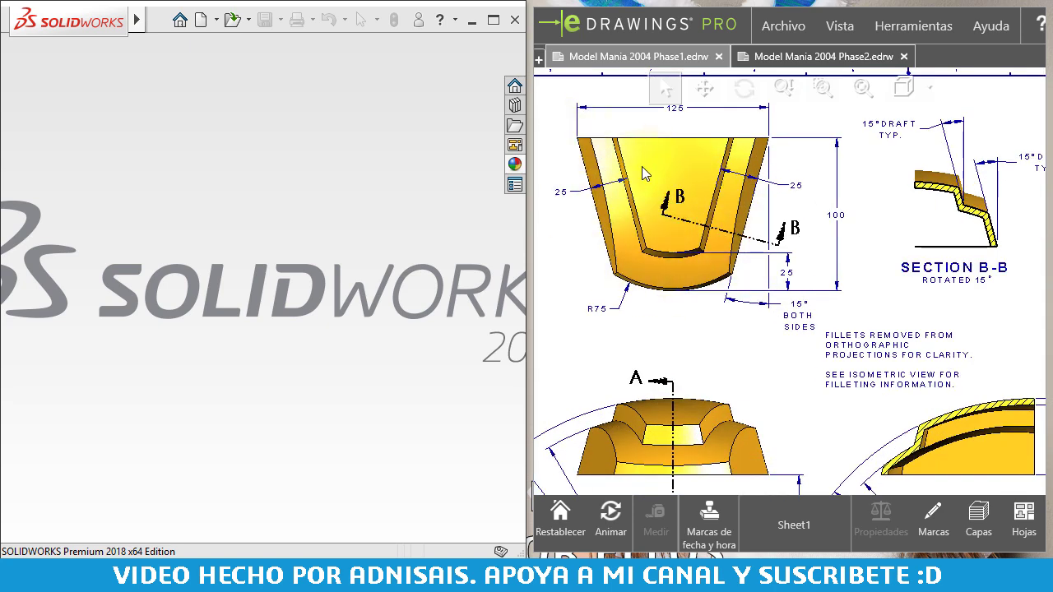
pyautogui.click(687, 221)
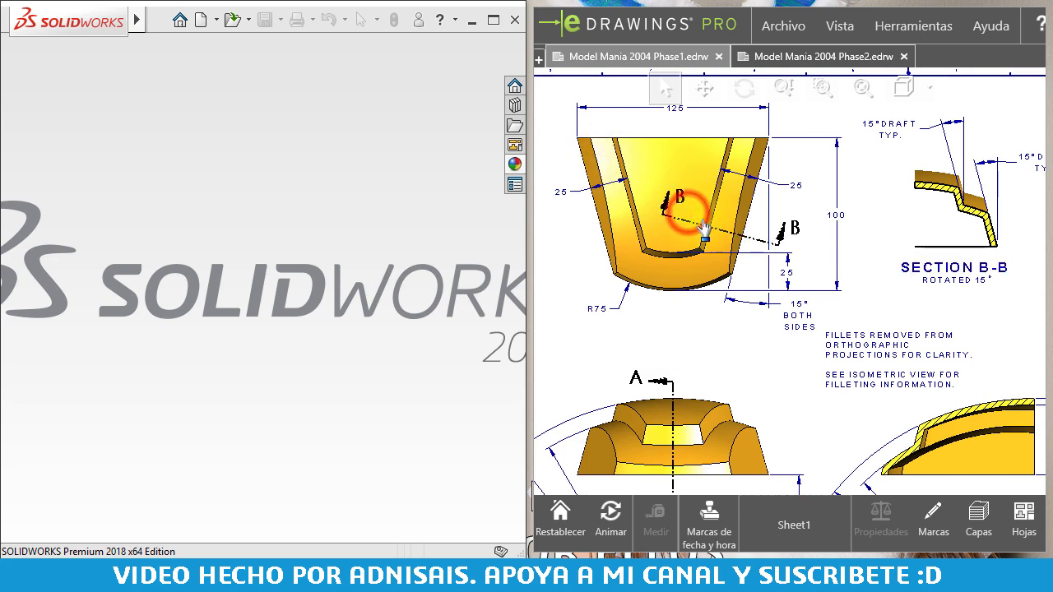
pyautogui.click(931, 288)
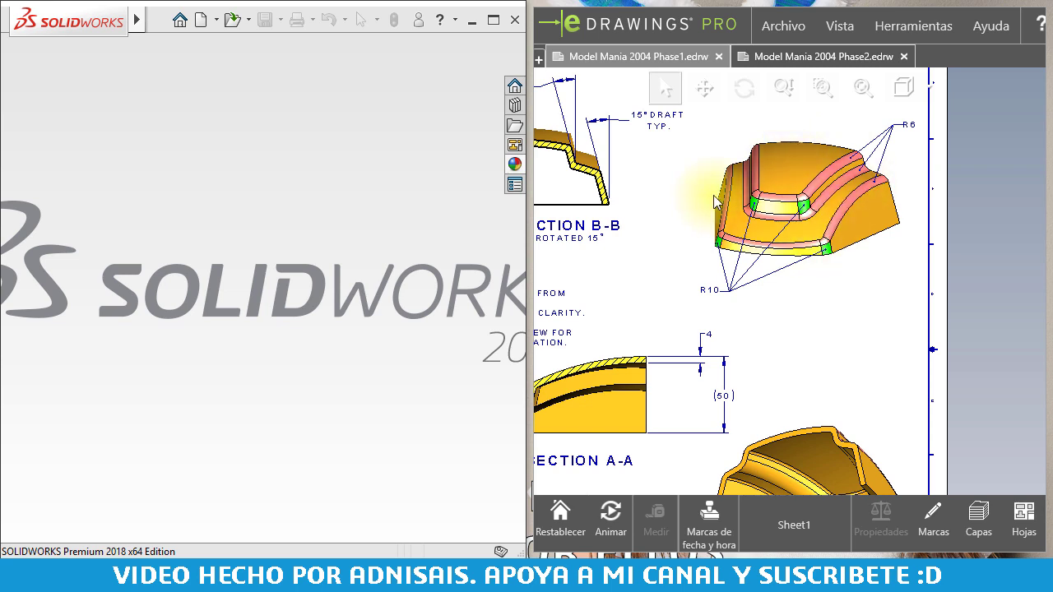
pyautogui.moveTo(841, 216); pyautogui.dragTo(950, 254)
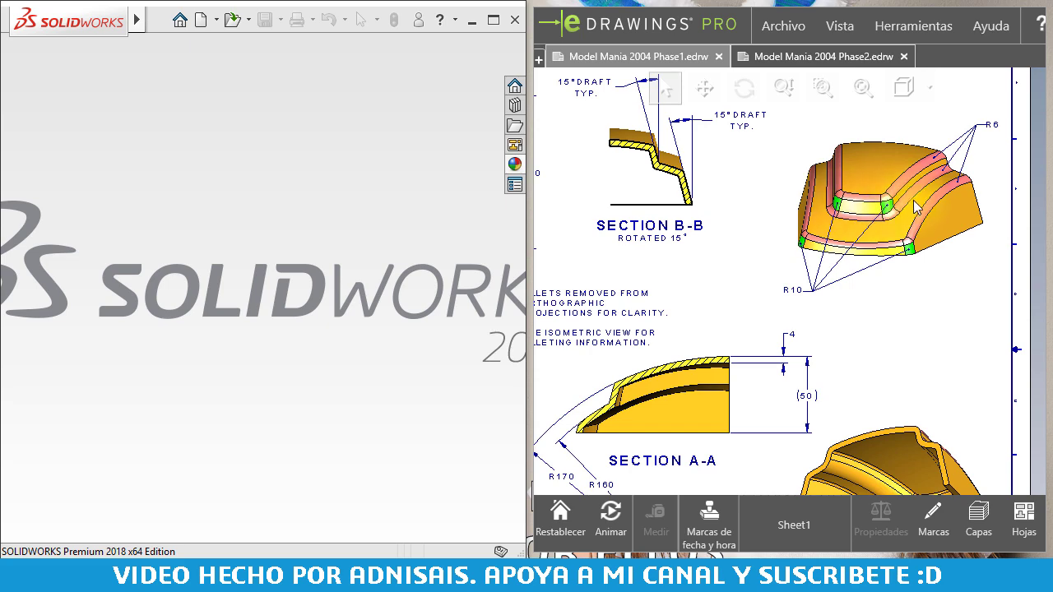
pyautogui.moveTo(804, 206); pyautogui.dragTo(956, 206)
pyautogui.moveTo(839, 209)
pyautogui.mouseDown()
pyautogui.moveTo(927, 210)
pyautogui.moveTo(941, 228)
pyautogui.mouseUp()
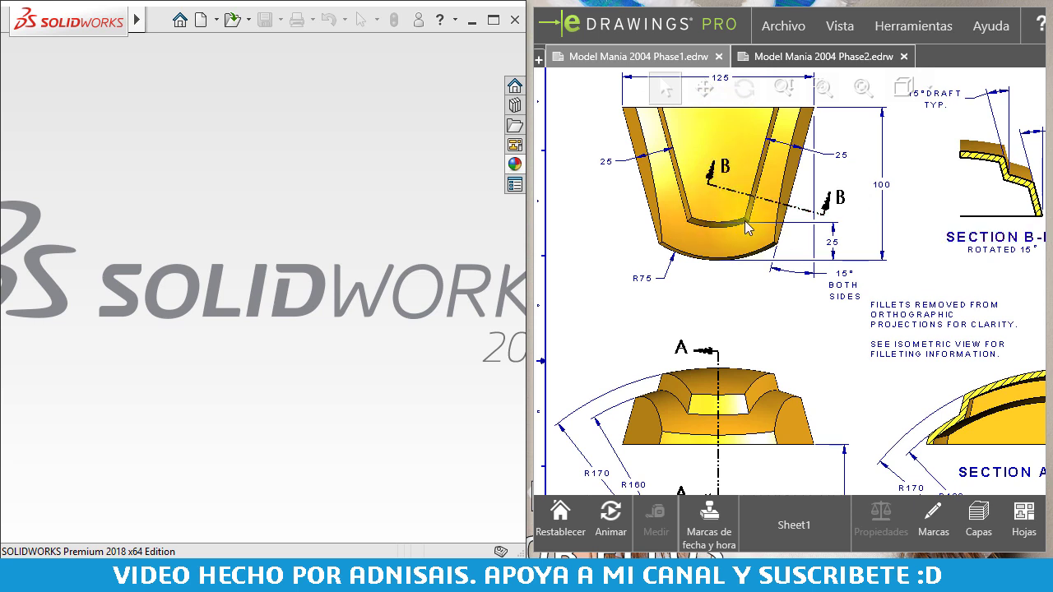
pyautogui.click(729, 242)
pyautogui.moveTo(724, 243); pyautogui.dragTo(697, 252)
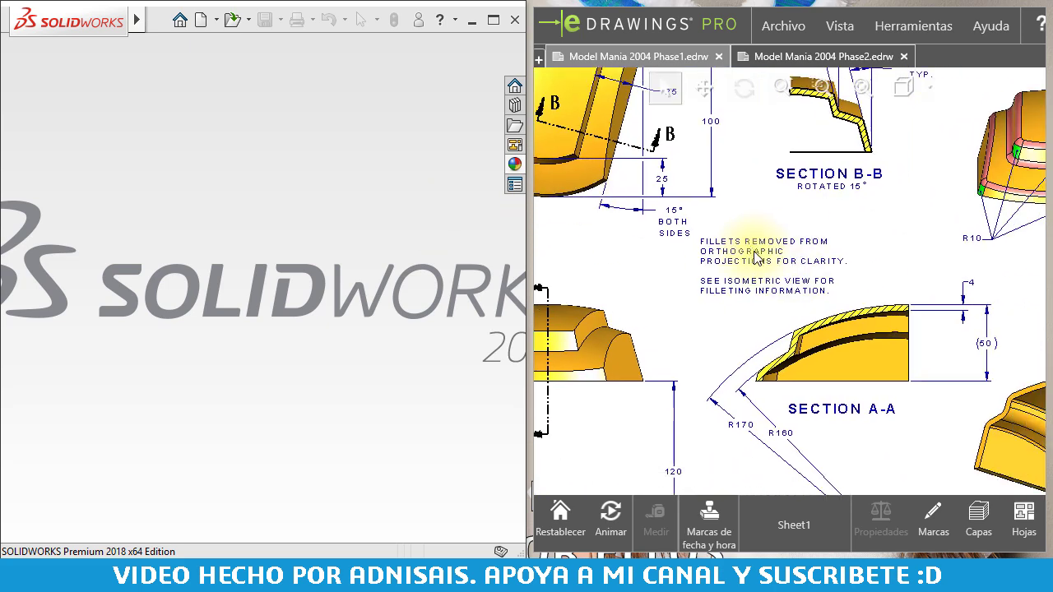
pyautogui.scroll(1, 697, 252)
pyautogui.scroll(1, 705, 247)
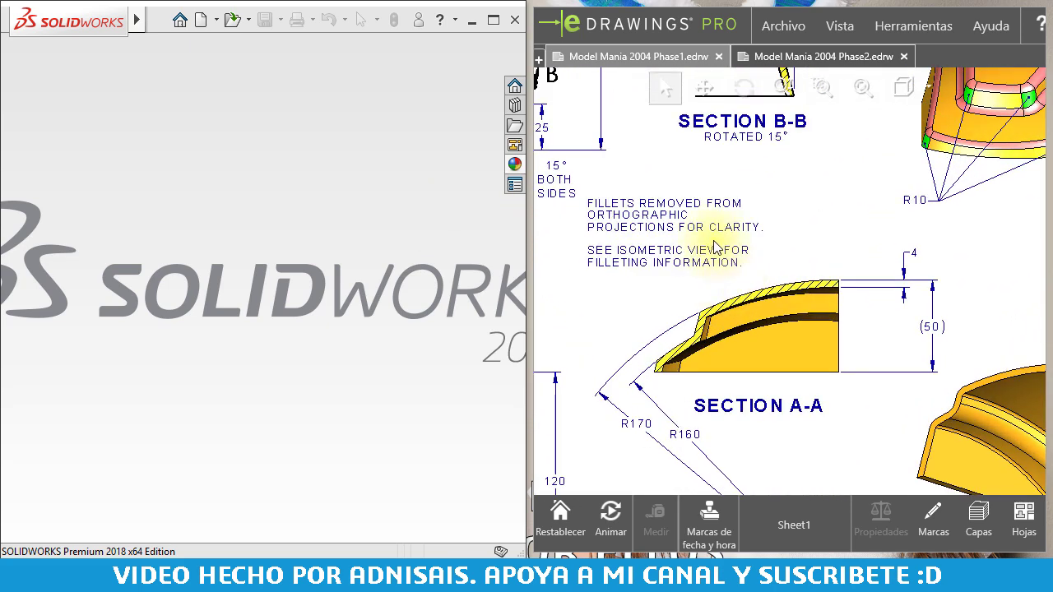
pyautogui.scroll(1, 714, 243)
pyautogui.moveTo(718, 237)
pyautogui.mouseDown()
pyautogui.moveTo(773, 274)
pyautogui.moveTo(839, 285)
pyautogui.mouseUp()
# Create a new Pieza part document, Pieza1, beside the reference drawing
pyautogui.click(391, 219)
pyautogui.click(200, 20)
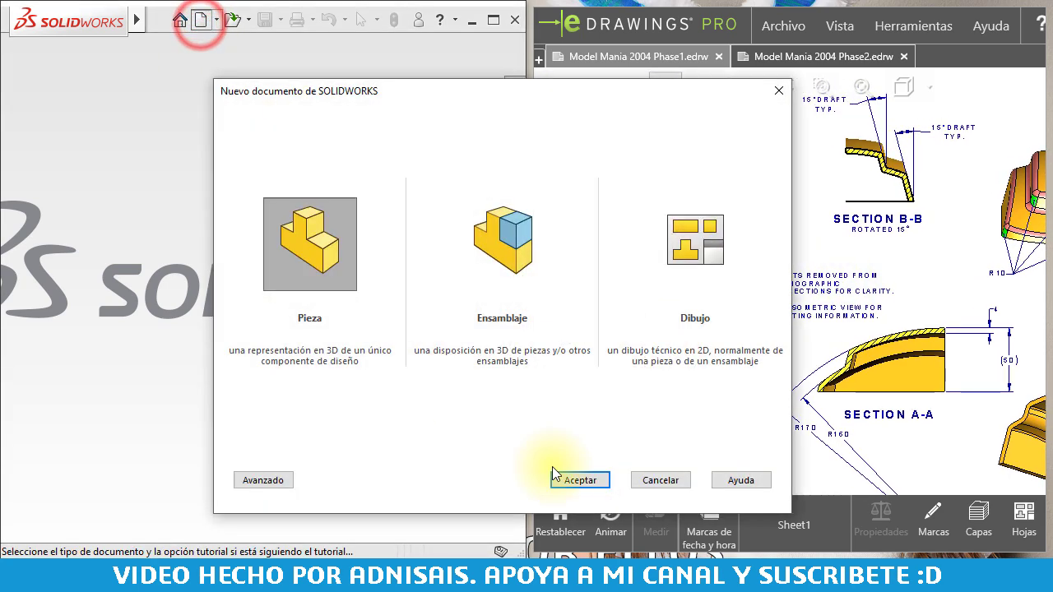
pyautogui.click(601, 482)
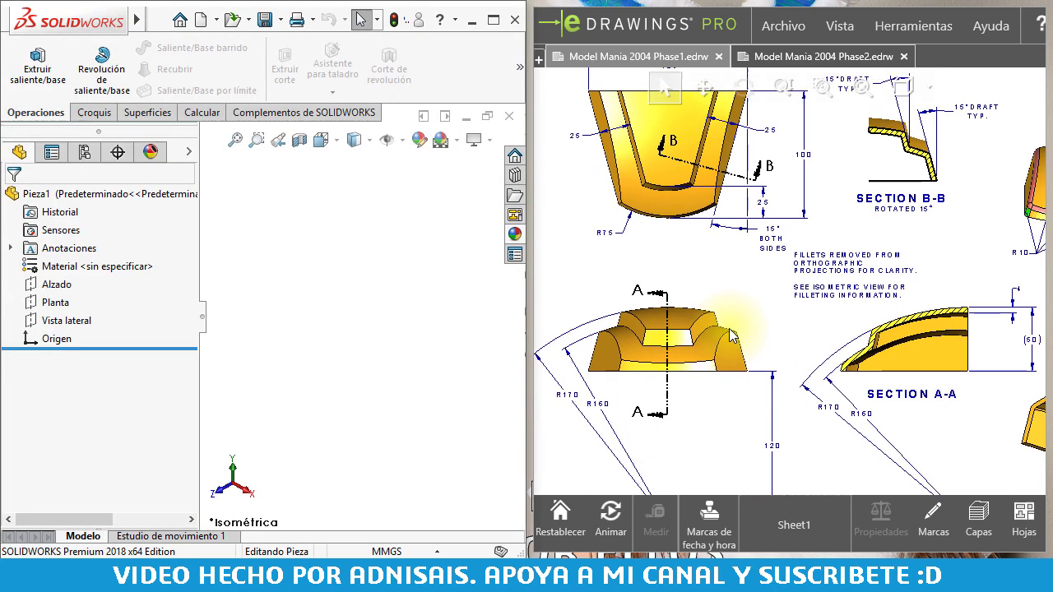
pyautogui.moveTo(724, 366); pyautogui.dragTo(760, 279, button='middle')
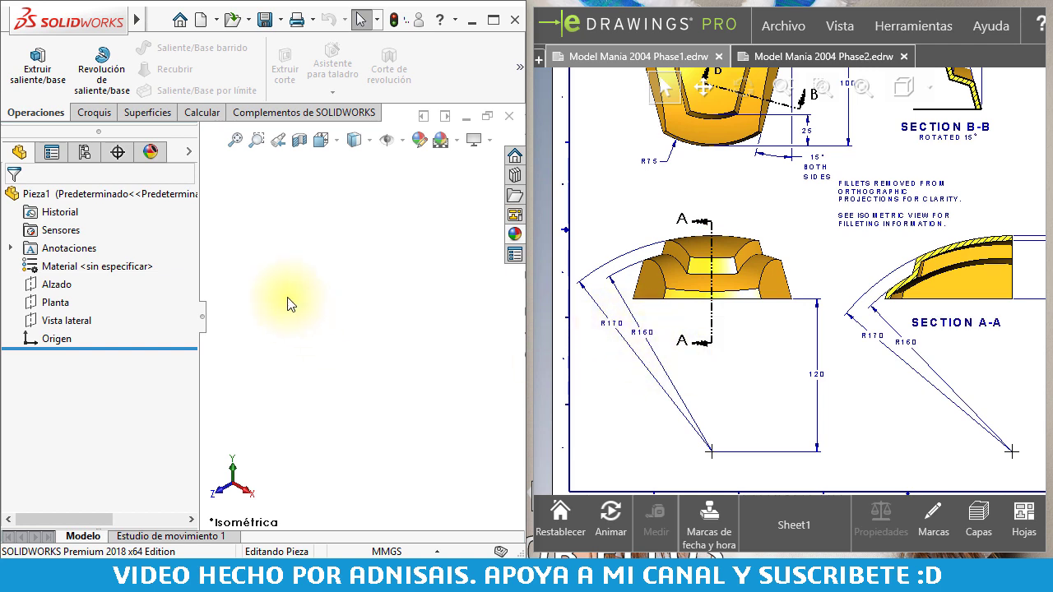
# Sketch on Alzado with a vertical centerline and a horizontal centerline meeting at its bottom
pyautogui.click(49, 285)
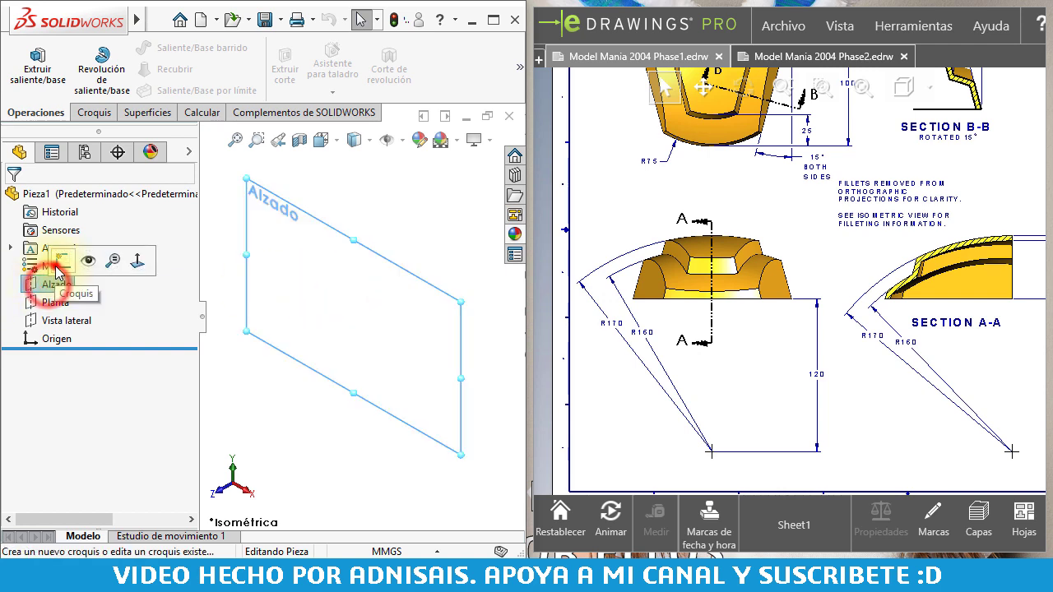
pyautogui.click(54, 265)
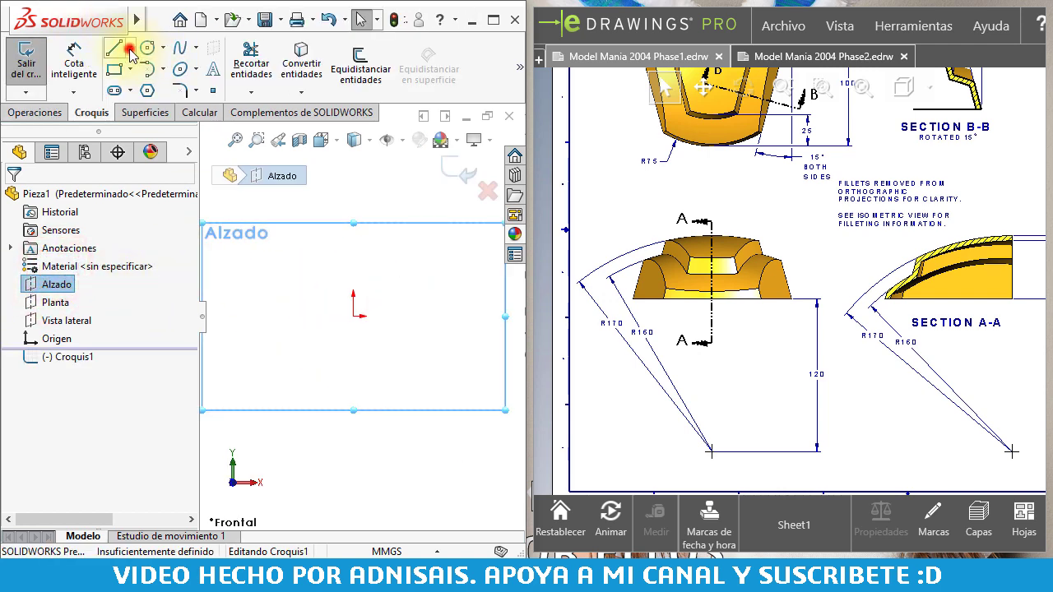
pyautogui.click(130, 49)
pyautogui.click(148, 87)
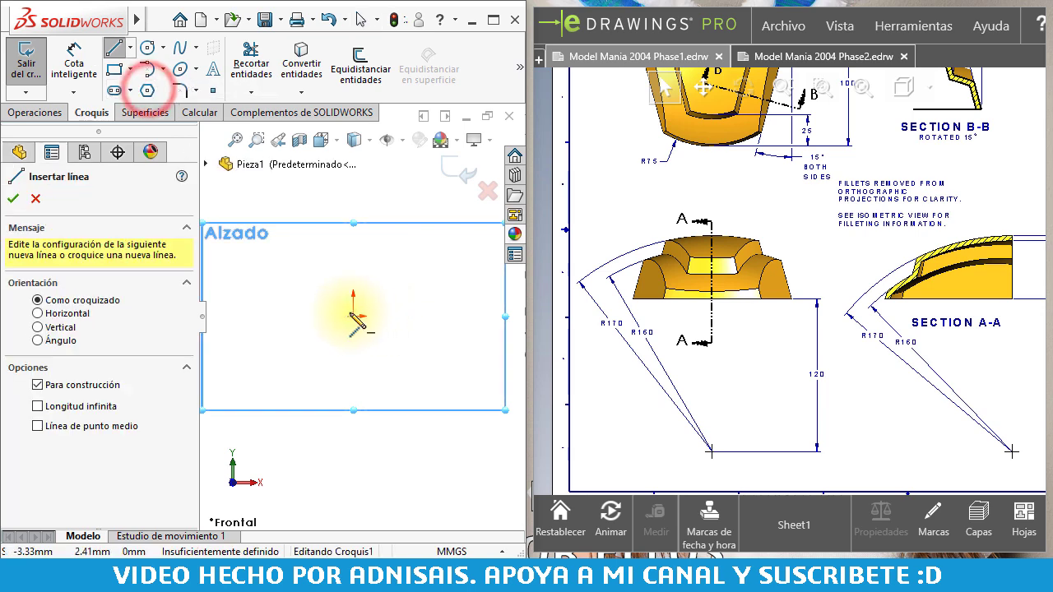
pyautogui.click(354, 315)
pyautogui.click(354, 468)
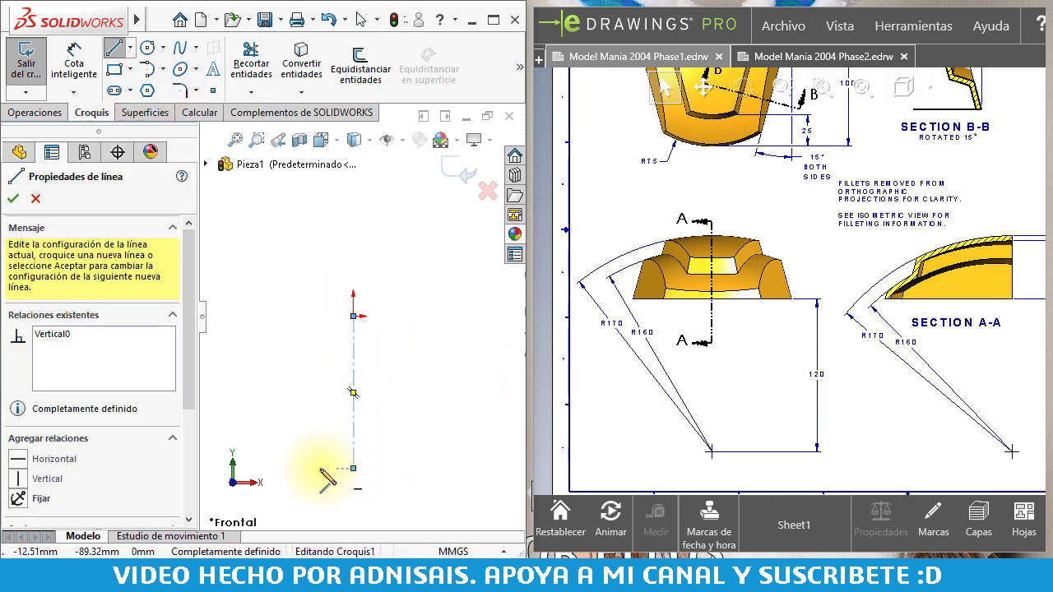
pyautogui.click(278, 468)
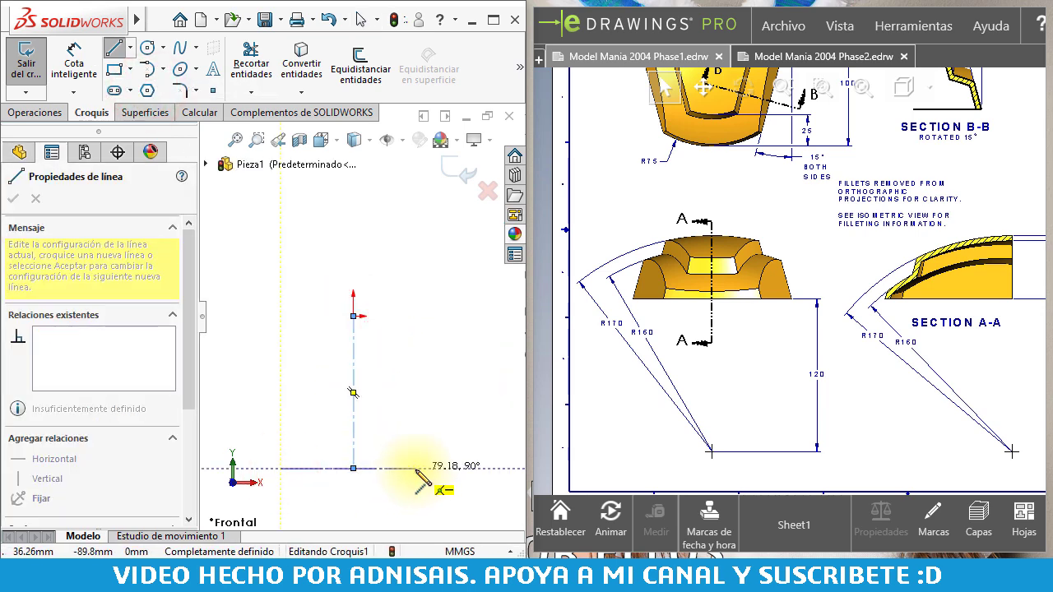
pyautogui.click(416, 468)
pyautogui.press('Escape')
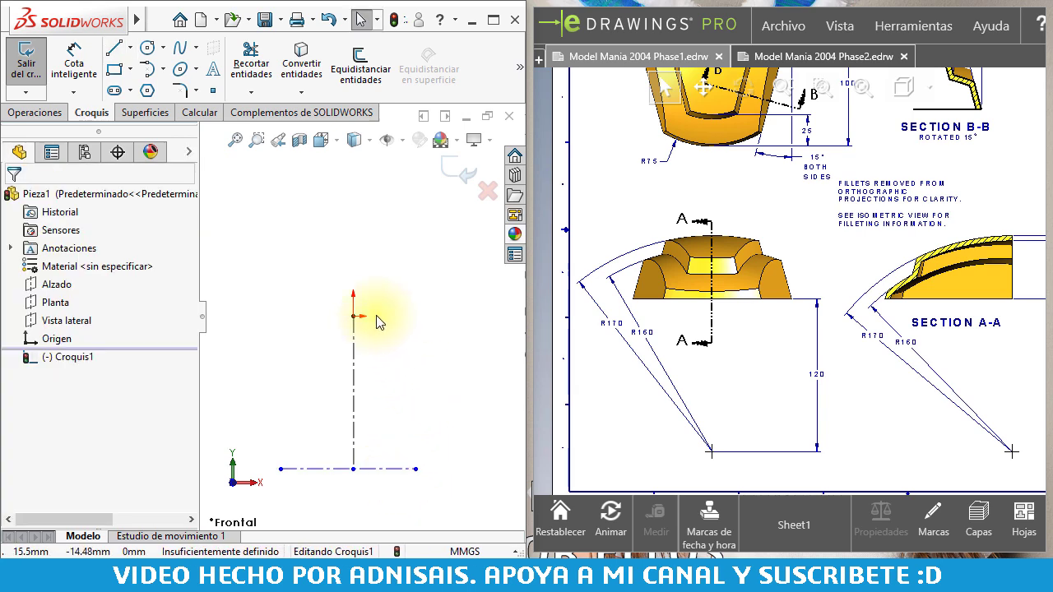
# Draw two concentric centre-point arcs centred at the centerlines' intersection
pyautogui.click(164, 70)
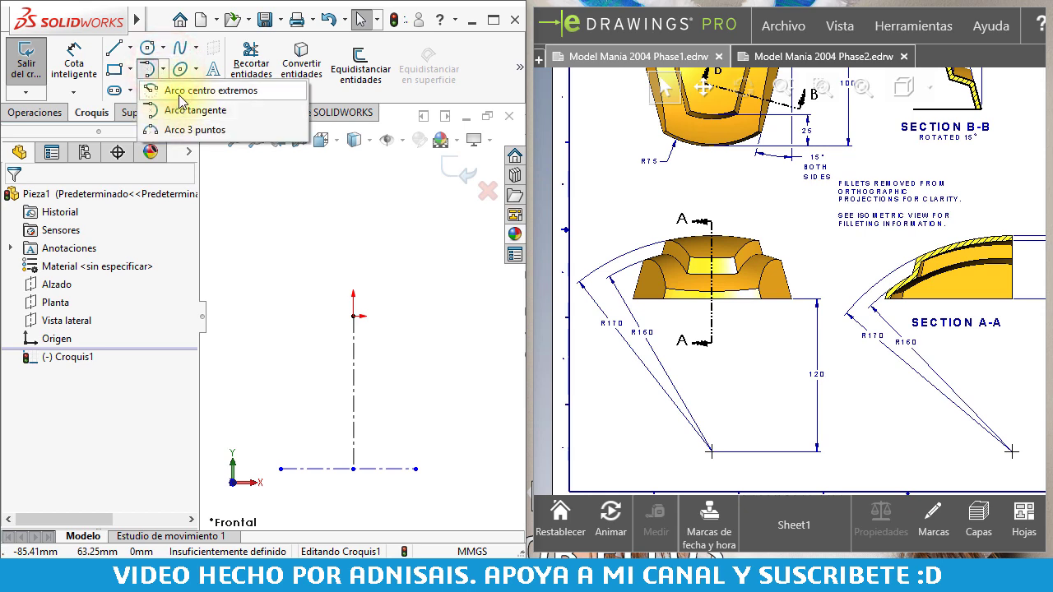
pyautogui.click(179, 89)
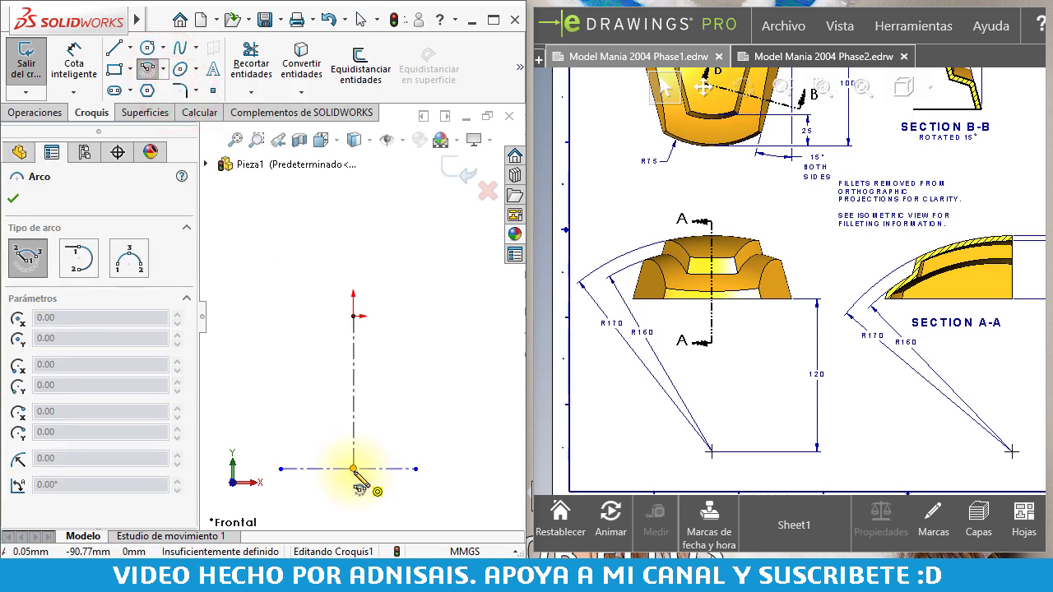
pyautogui.click(353, 468)
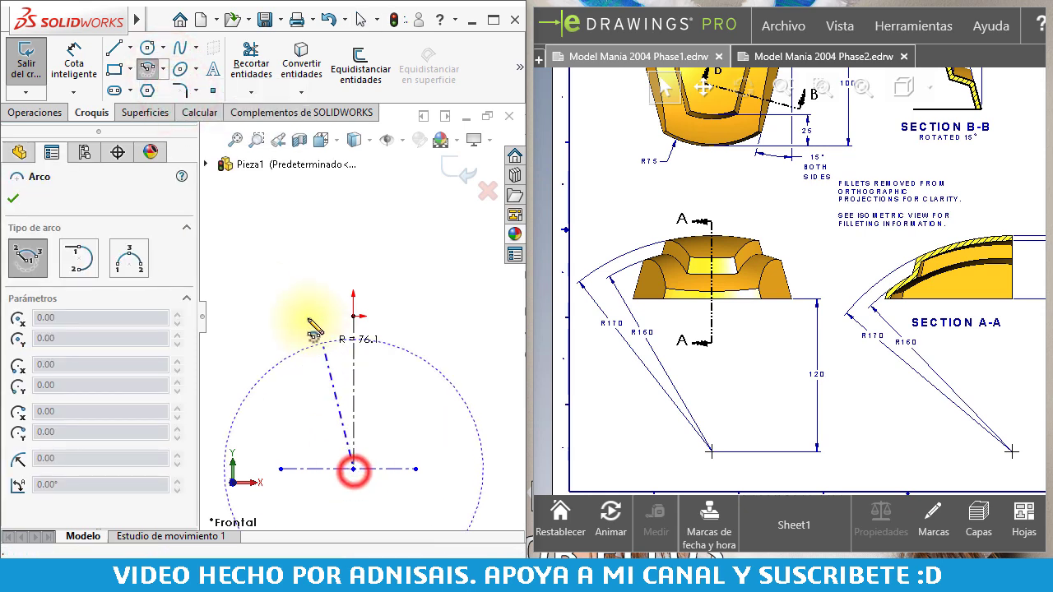
pyautogui.click(279, 287)
pyautogui.click(416, 284)
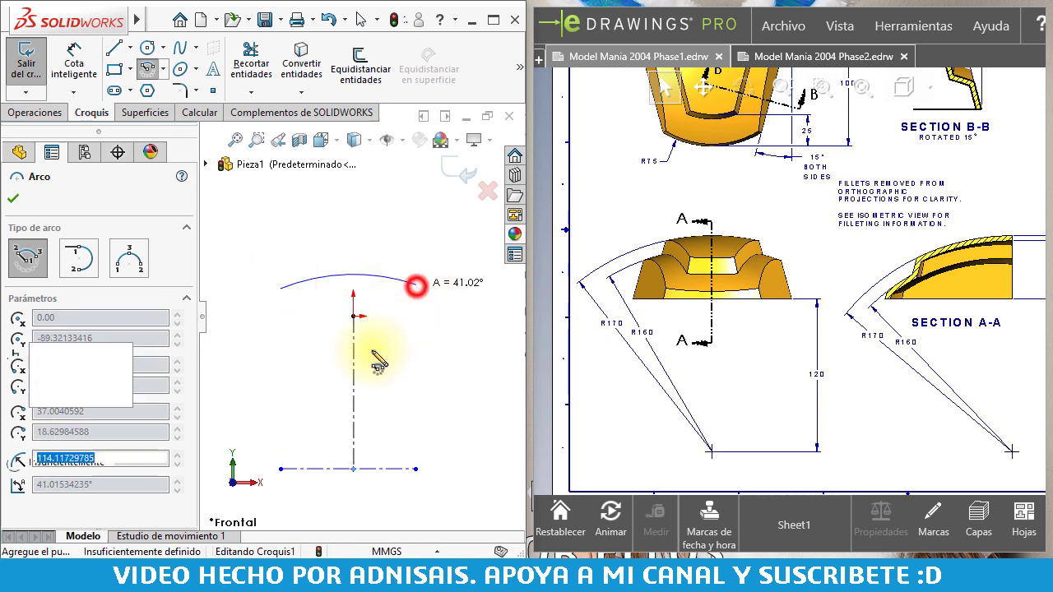
pyautogui.click(353, 469)
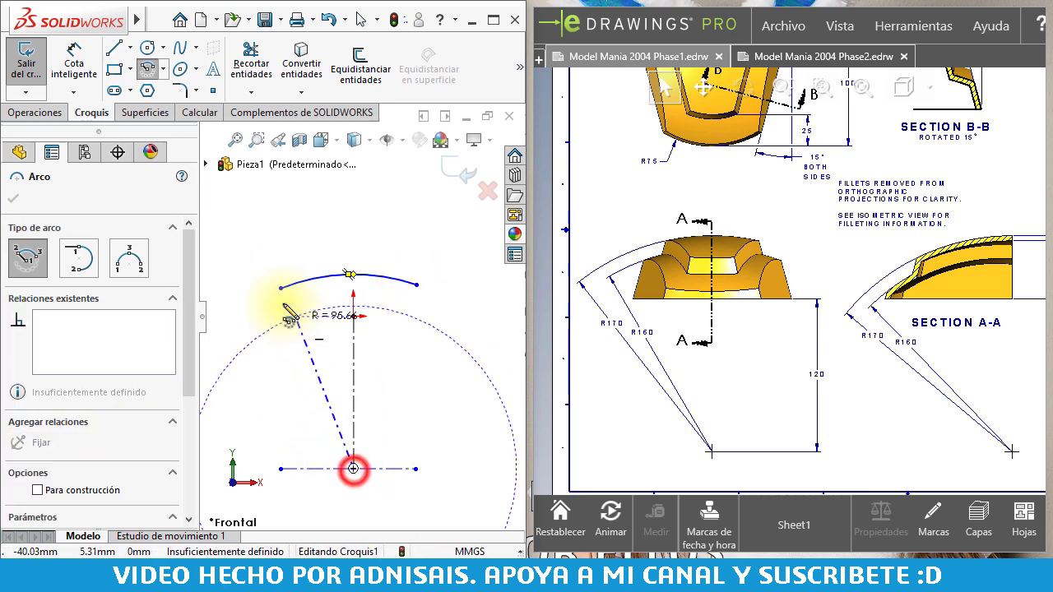
pyautogui.click(237, 274)
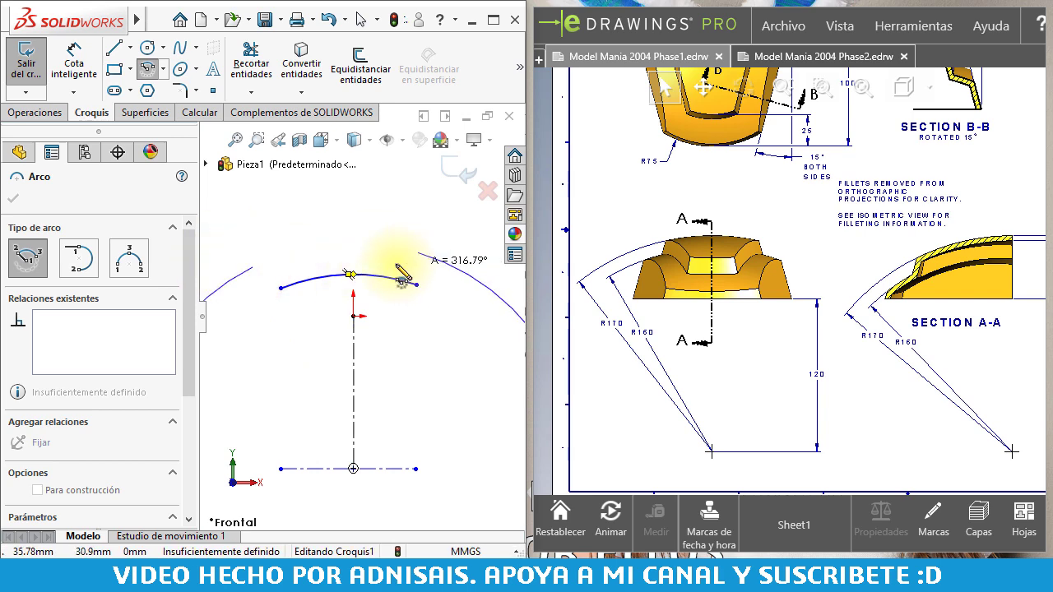
pyautogui.click(449, 264)
pyautogui.press('Escape')
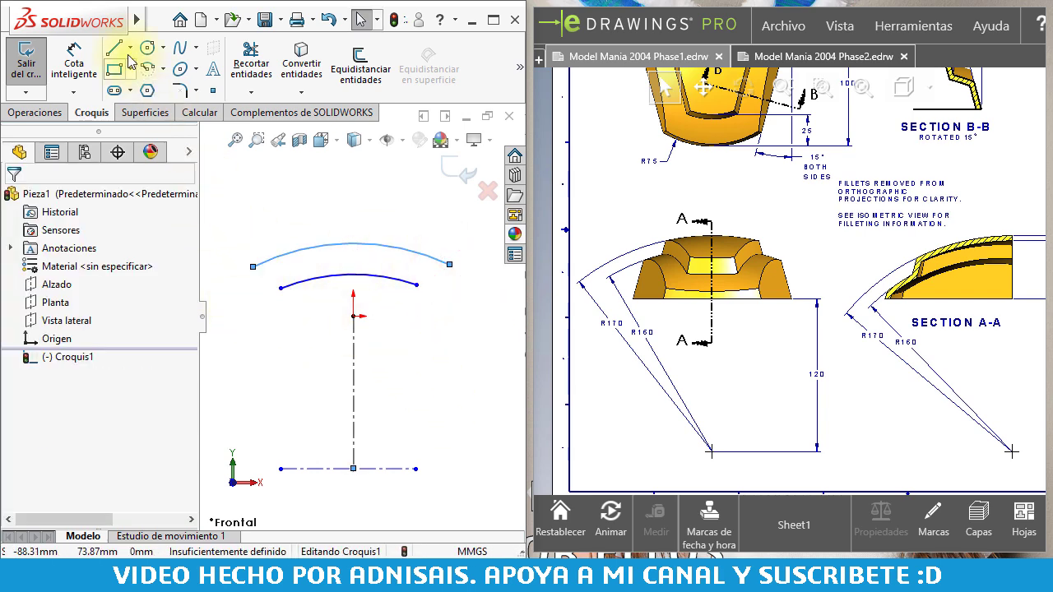
# Dimension the vertical centerline to 120
pyautogui.click(76, 60)
pyautogui.click(354, 339)
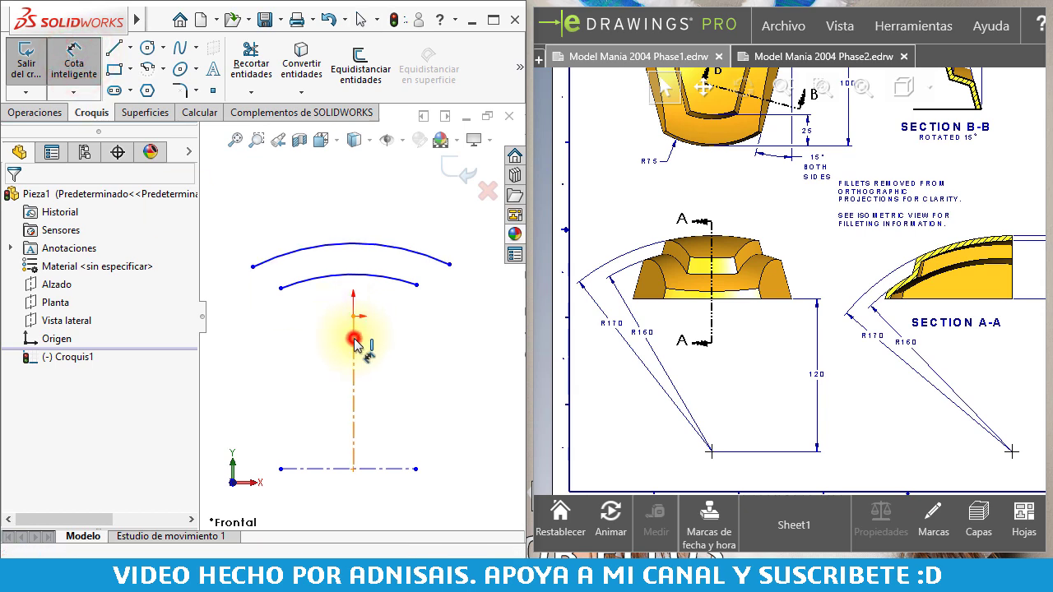
pyautogui.click(469, 364)
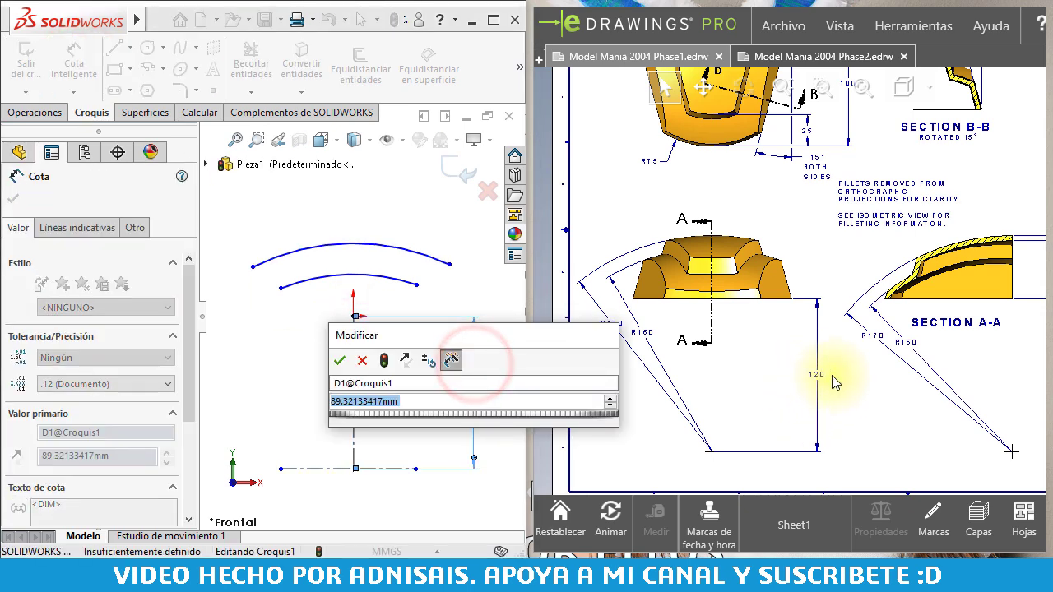
pyautogui.write('120')
pyautogui.press('Return')
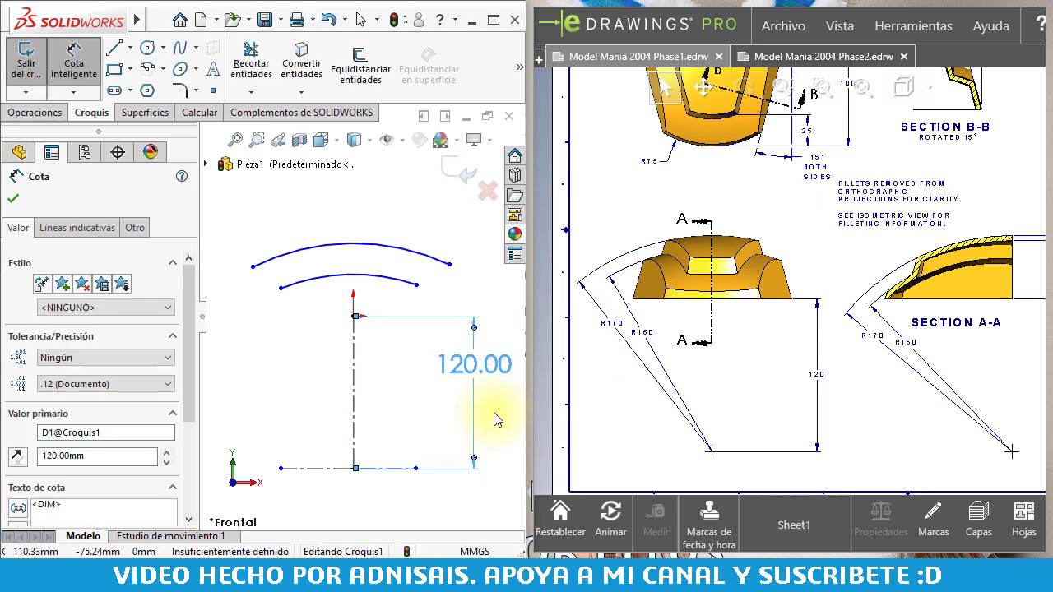
# Give the lower arc radius 160 and the upper arc radius 170
pyautogui.click(375, 283)
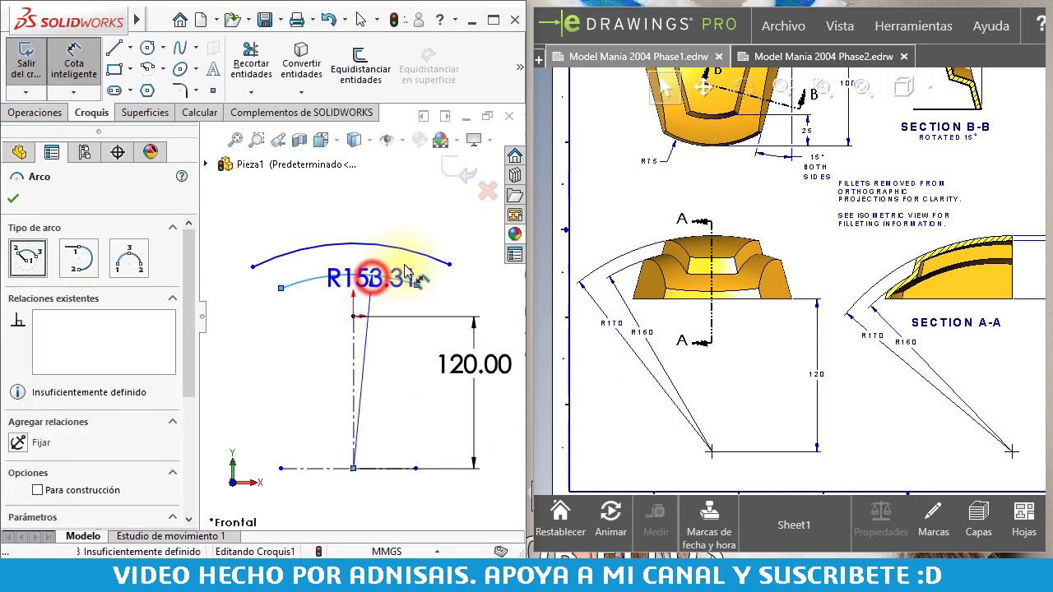
pyautogui.click(493, 281)
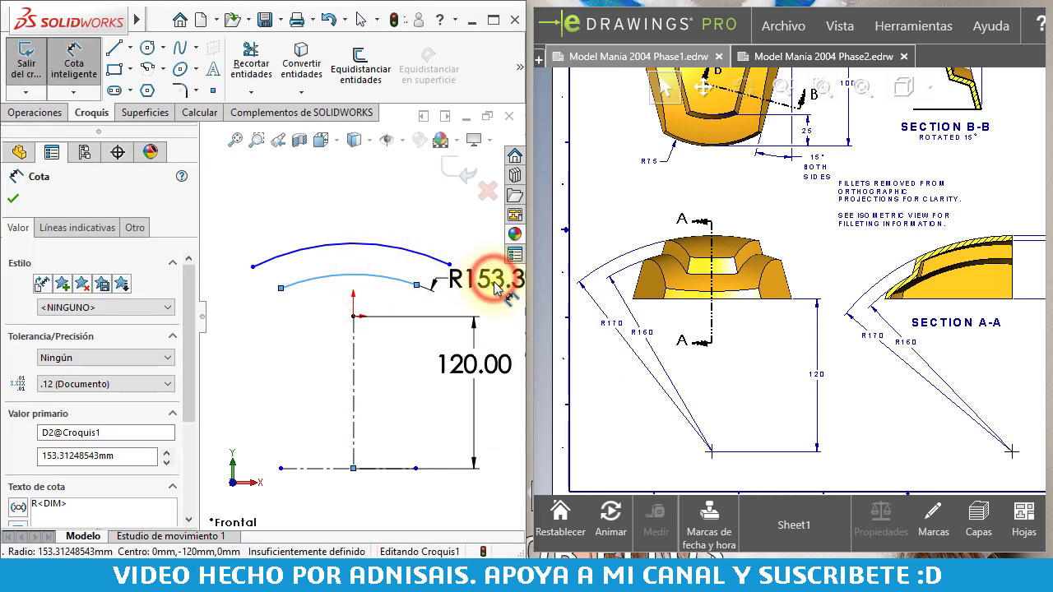
pyautogui.write('160')
pyautogui.press('Return')
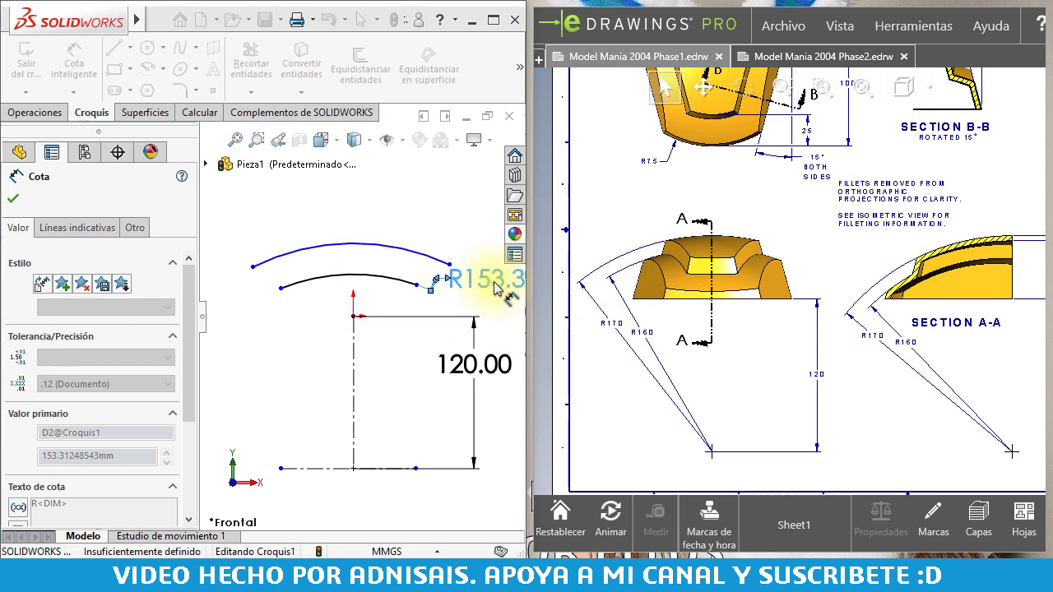
pyautogui.click(419, 255)
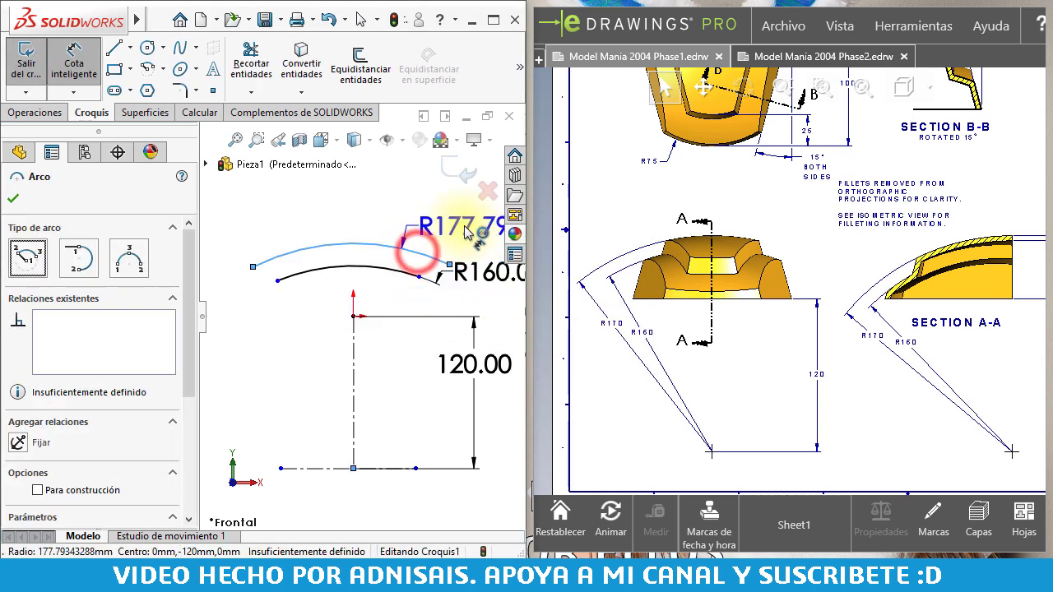
pyautogui.click(462, 239)
pyautogui.write('170')
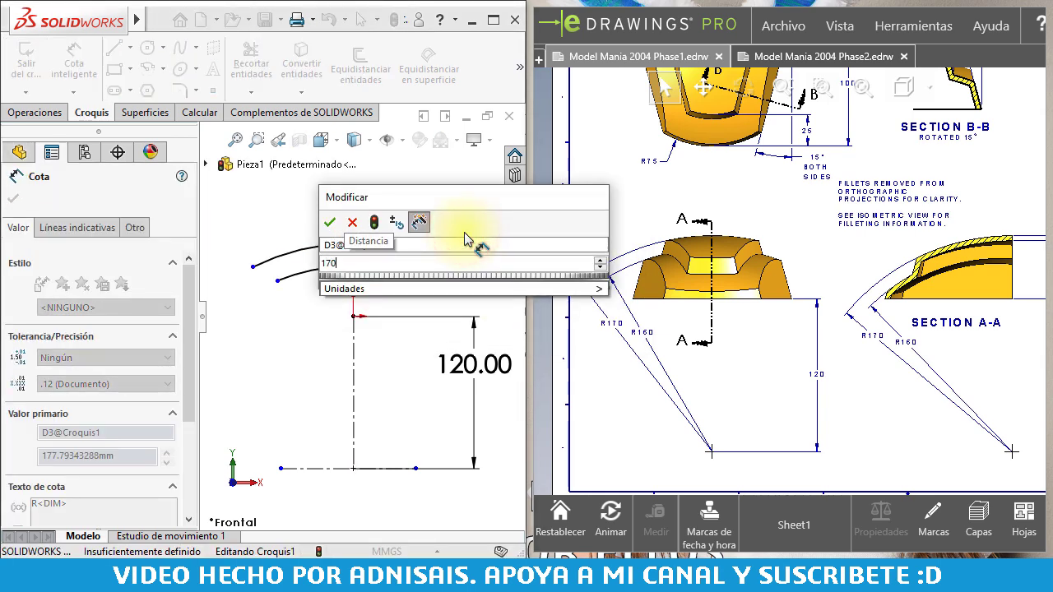
pyautogui.press('Return')
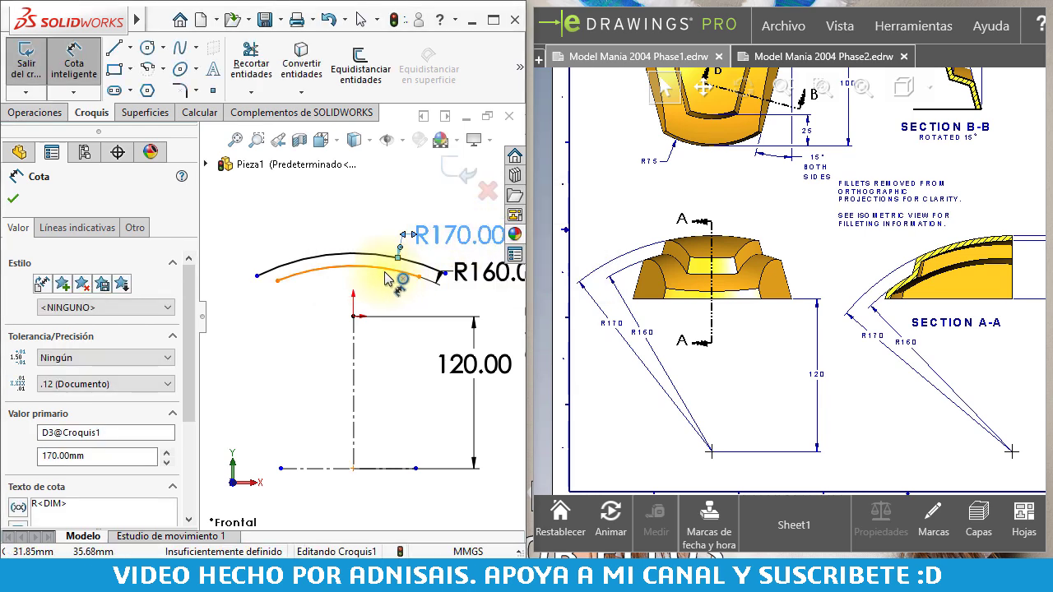
pyautogui.press('Escape')
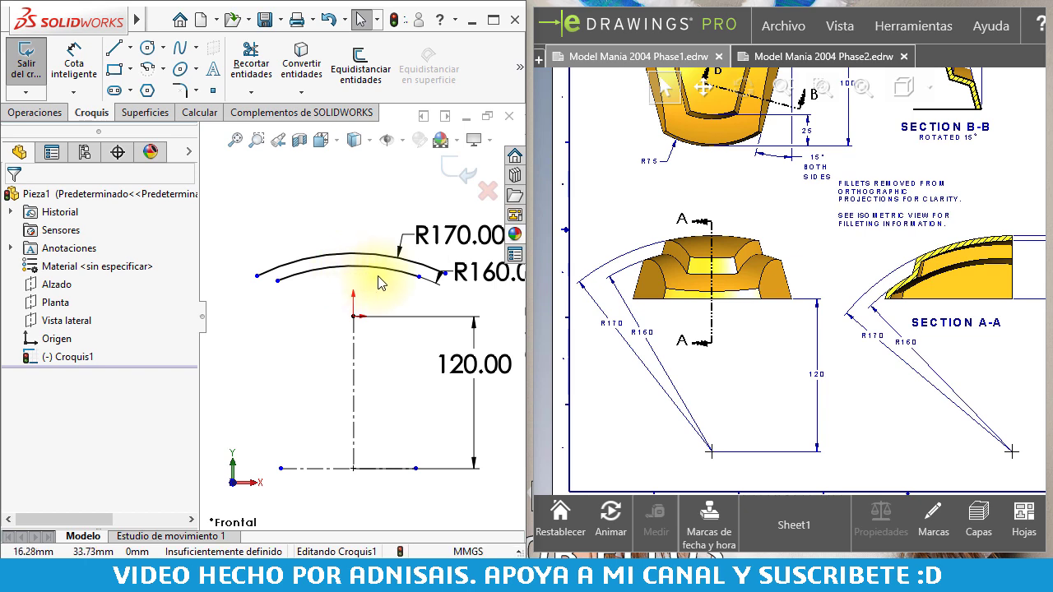
# Make the arc endpoint pairs horizontal to each other
pyautogui.moveTo(419, 282); pyautogui.dragTo(431, 296)
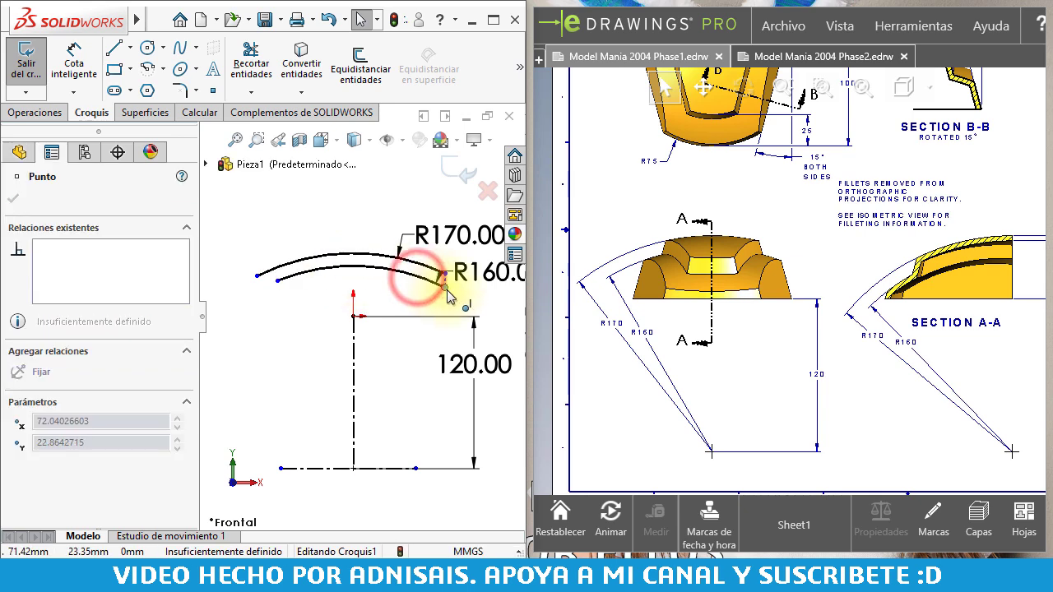
pyautogui.keyDown('ctrl'); pyautogui.click(277, 282); pyautogui.keyUp('ctrl')
pyautogui.click(329, 206)
pyautogui.click(258, 244)
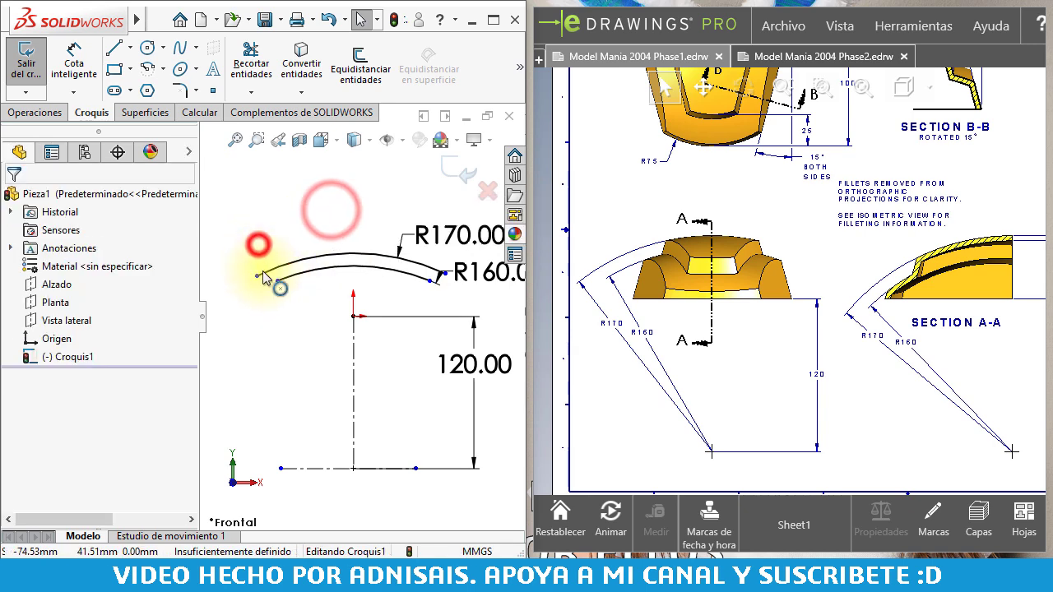
pyautogui.click(259, 275)
pyautogui.scroll(-4, 437, 284)
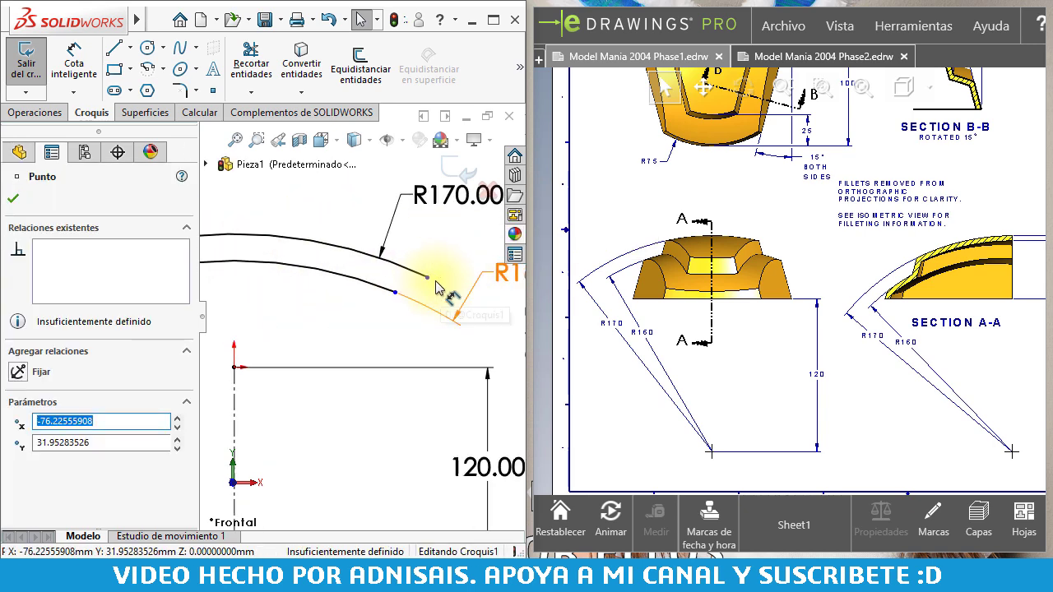
pyautogui.keyDown('ctrl'); pyautogui.click(427, 277); pyautogui.keyUp('ctrl')
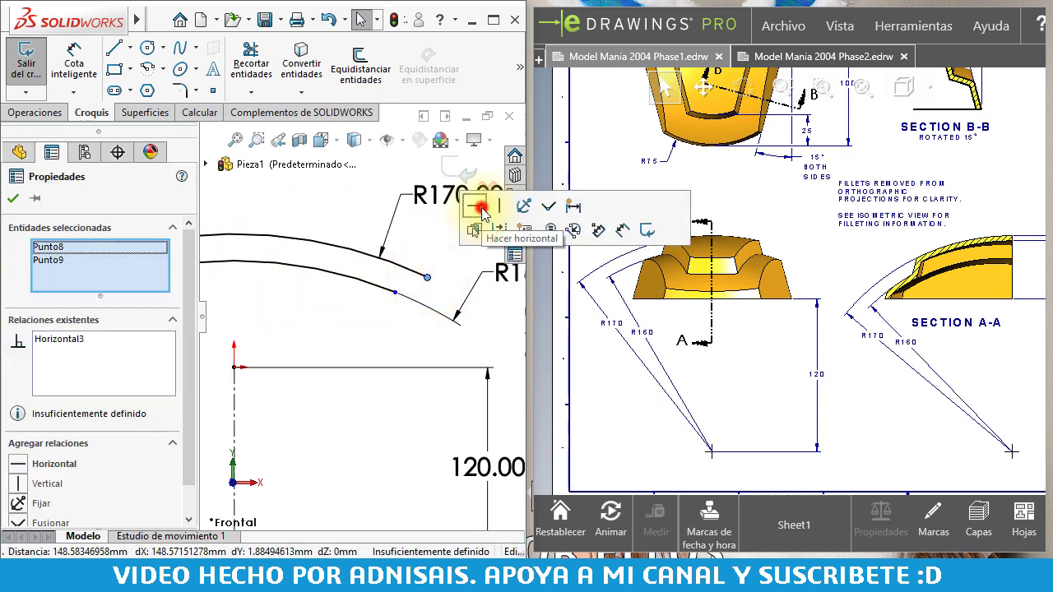
pyautogui.click(482, 206)
pyautogui.scroll(3, 482, 207)
pyautogui.click(238, 266)
# Drag the lower arc's right endpoint into place
pyautogui.scroll(-2, 408, 314)
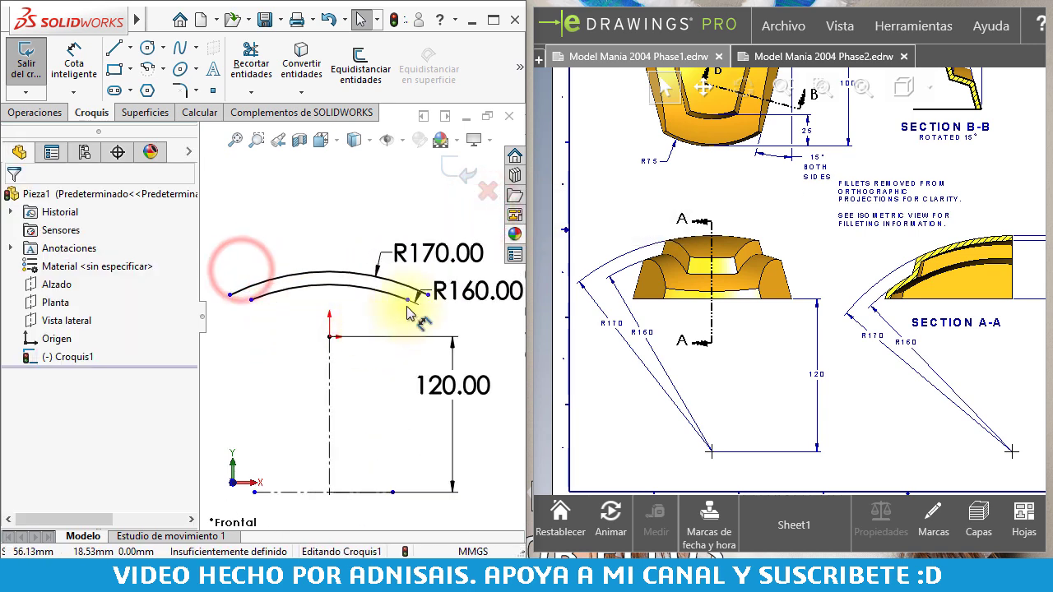
pyautogui.click(409, 300)
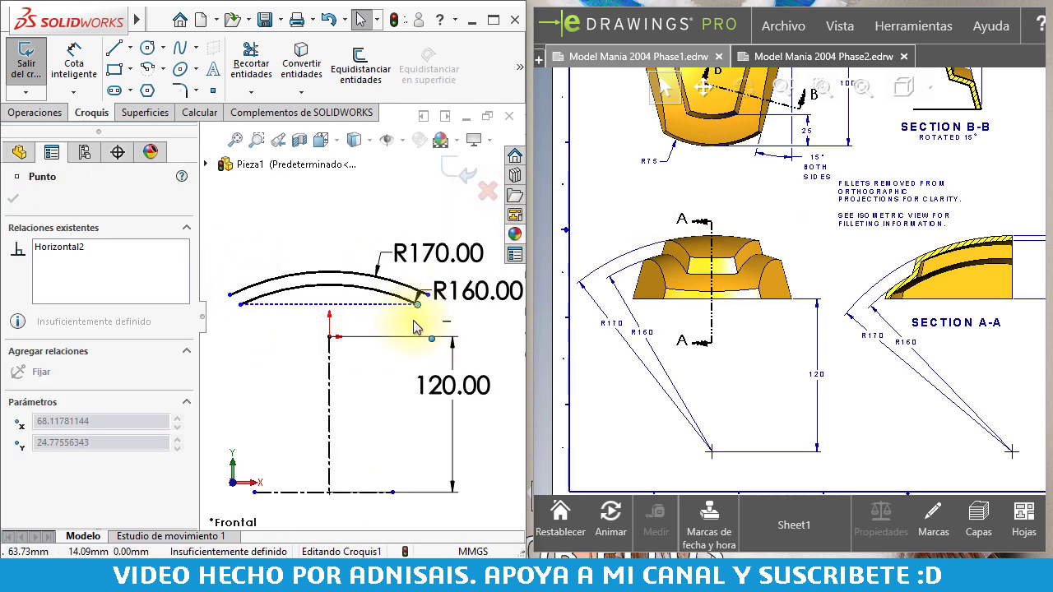
pyautogui.moveTo(416, 327); pyautogui.dragTo(420, 330)
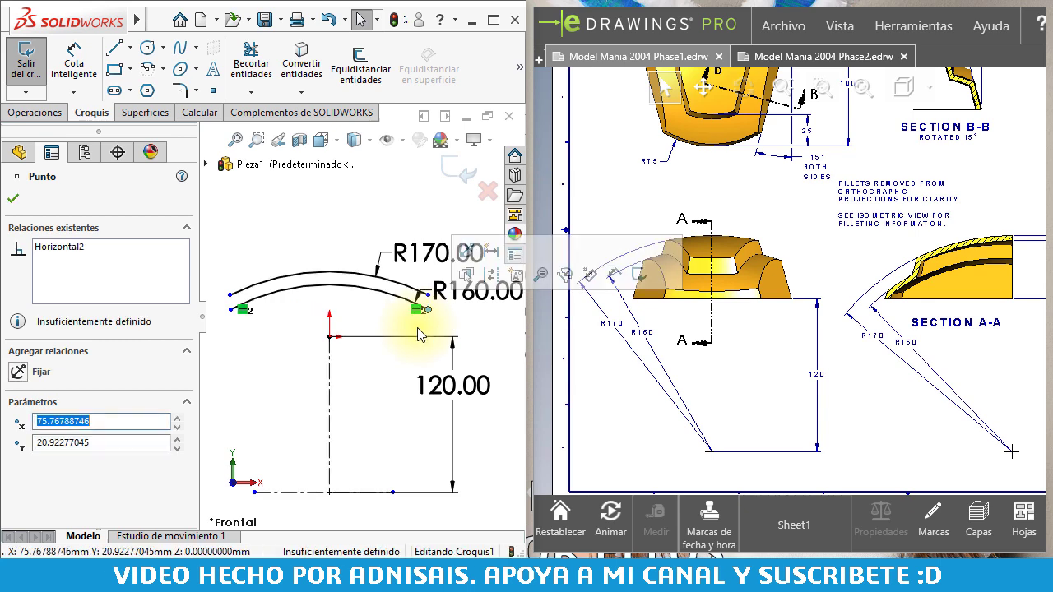
pyautogui.click(283, 236)
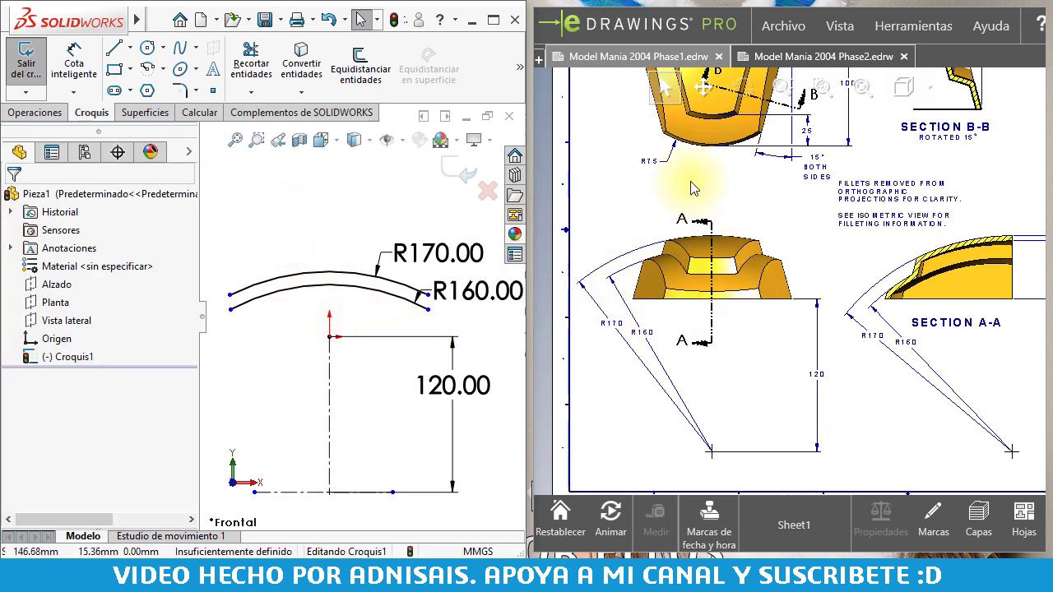
pyautogui.moveTo(694, 184); pyautogui.dragTo(697, 307, button='middle')
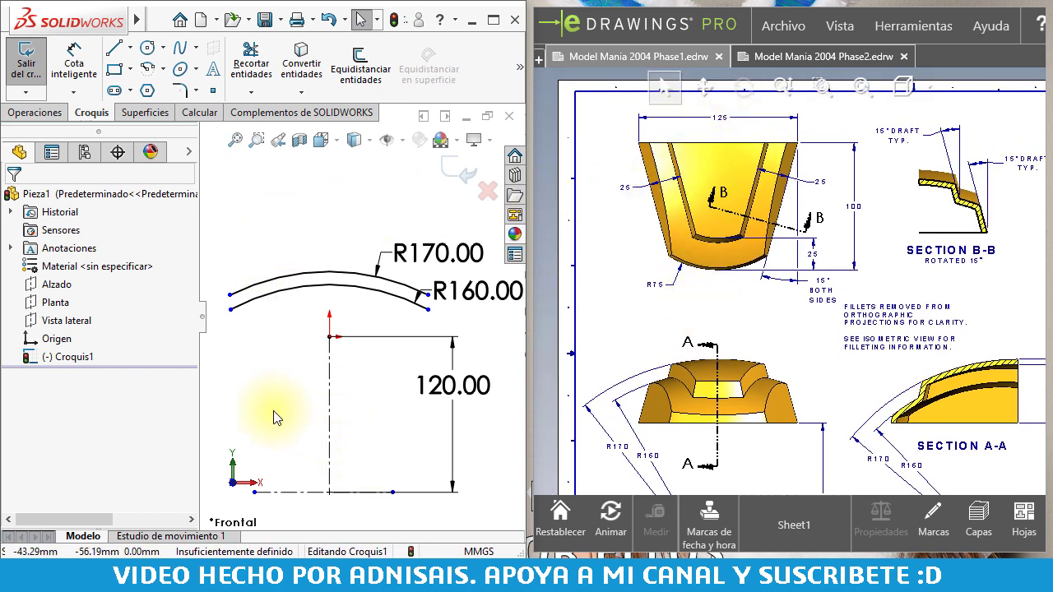
# Add a 130 horizontal dimension between the left and right arc ends
pyautogui.moveTo(273, 413); pyautogui.dragTo(272, 289, button='right')
pyautogui.click(231, 310)
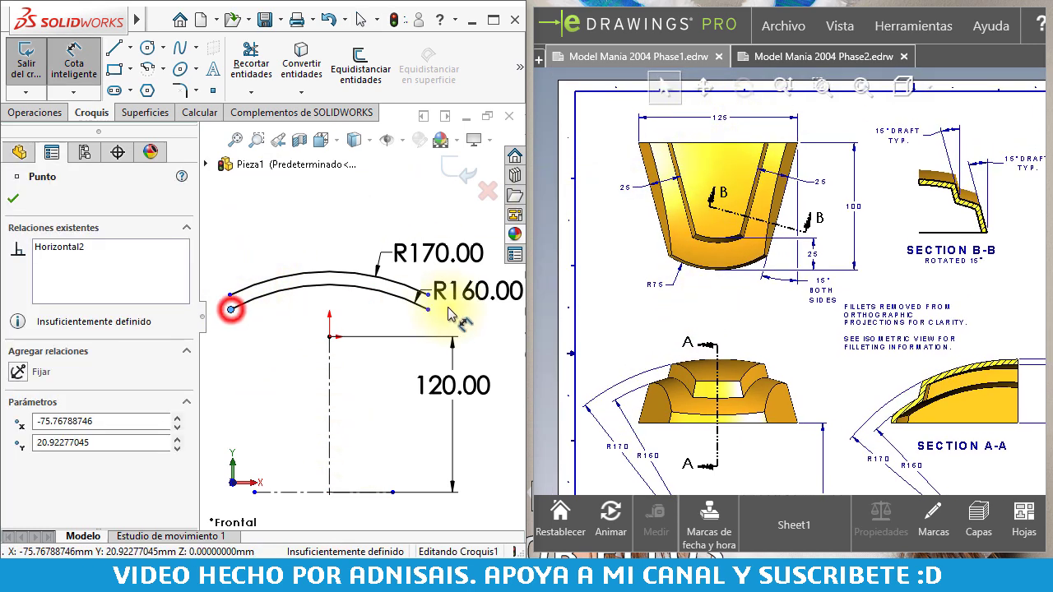
pyautogui.click(428, 309)
pyautogui.click(369, 390)
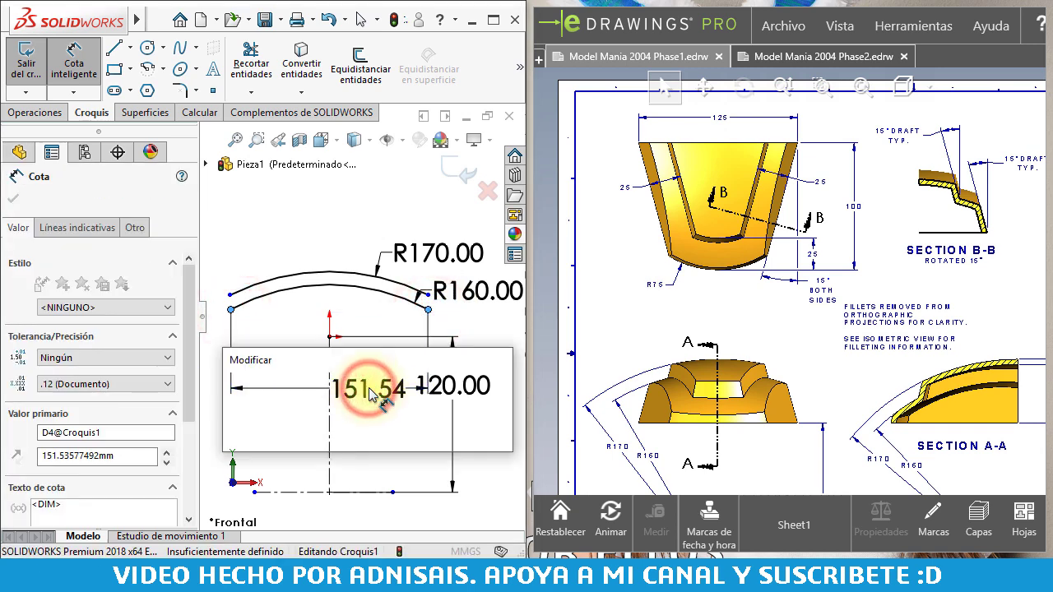
pyautogui.write('130')
pyautogui.press('Return')
pyautogui.press('Escape')
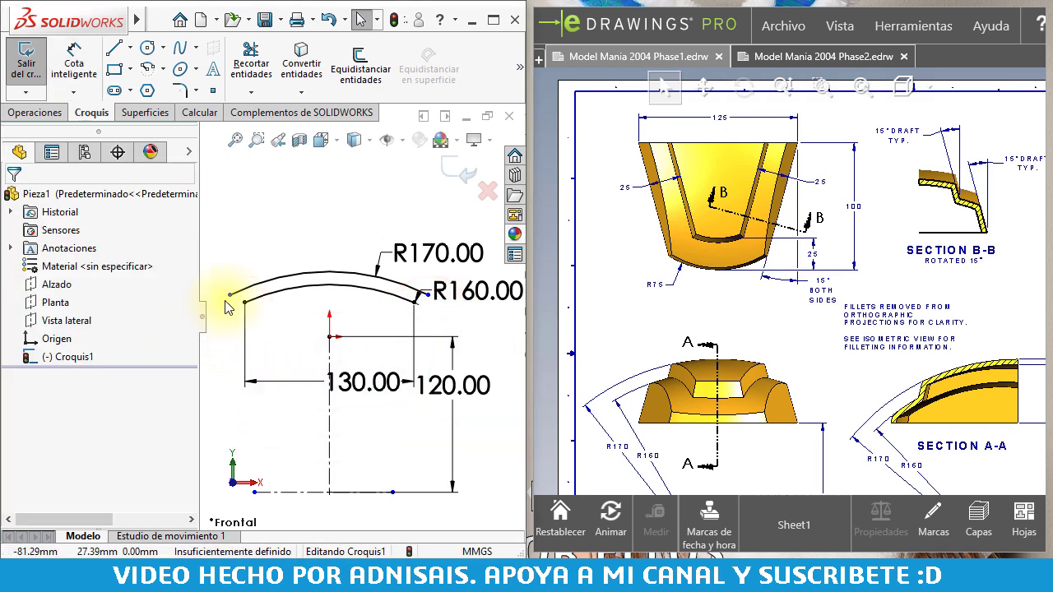
# Make the two left arc endpoints vertical, fully defining Croquis1
pyautogui.click(228, 295)
pyautogui.keyDown('ctrl'); pyautogui.click(230, 295); pyautogui.keyUp('ctrl')
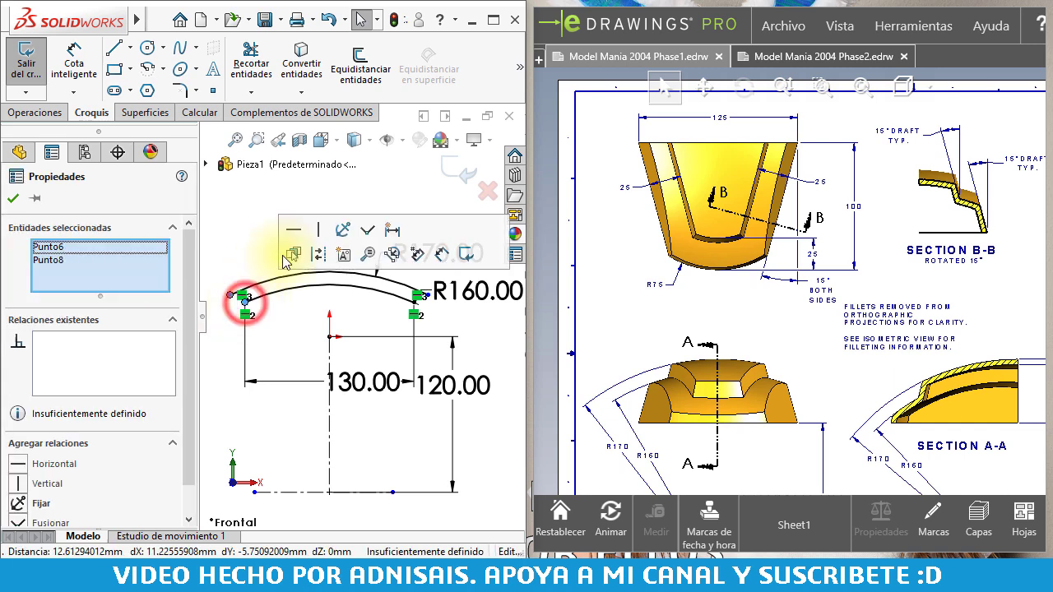
pyautogui.click(317, 228)
pyautogui.click(292, 326)
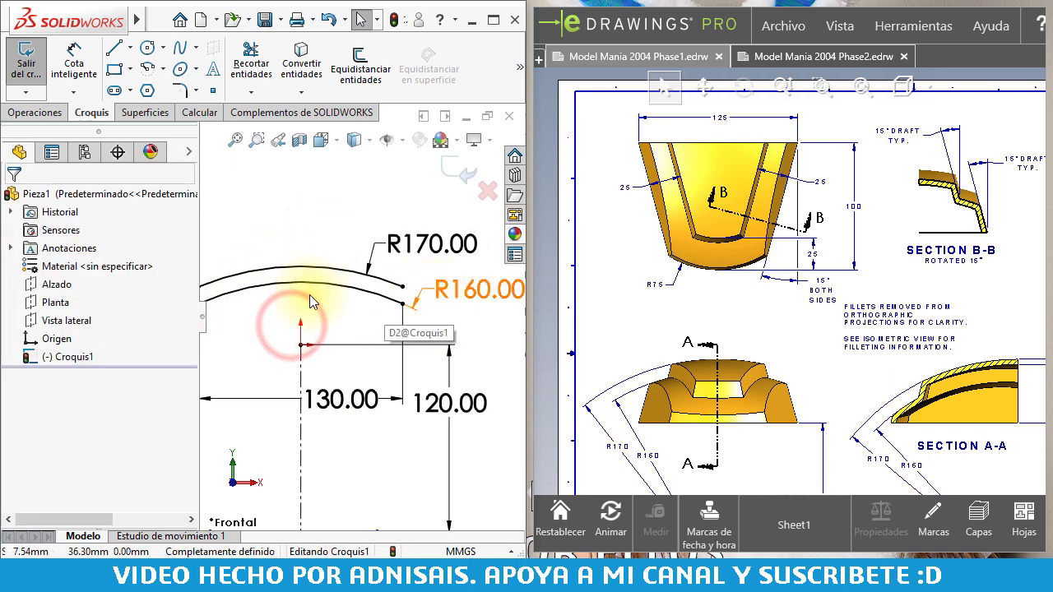
pyautogui.scroll(2, 288, 339)
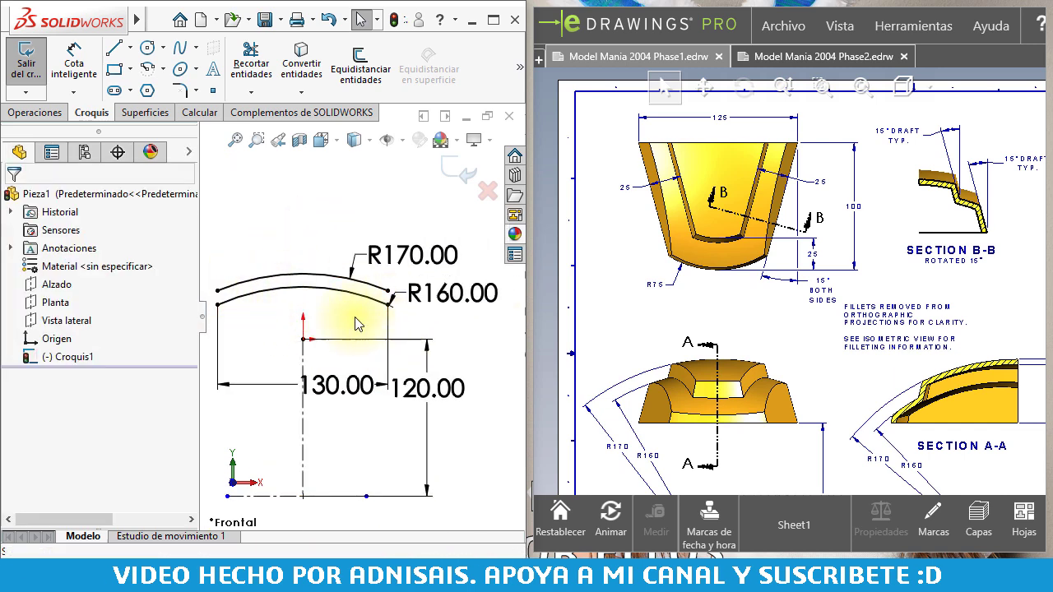
# Start a Revolved Surface about the centre line Línea2 at 90°
pyautogui.click(144, 116)
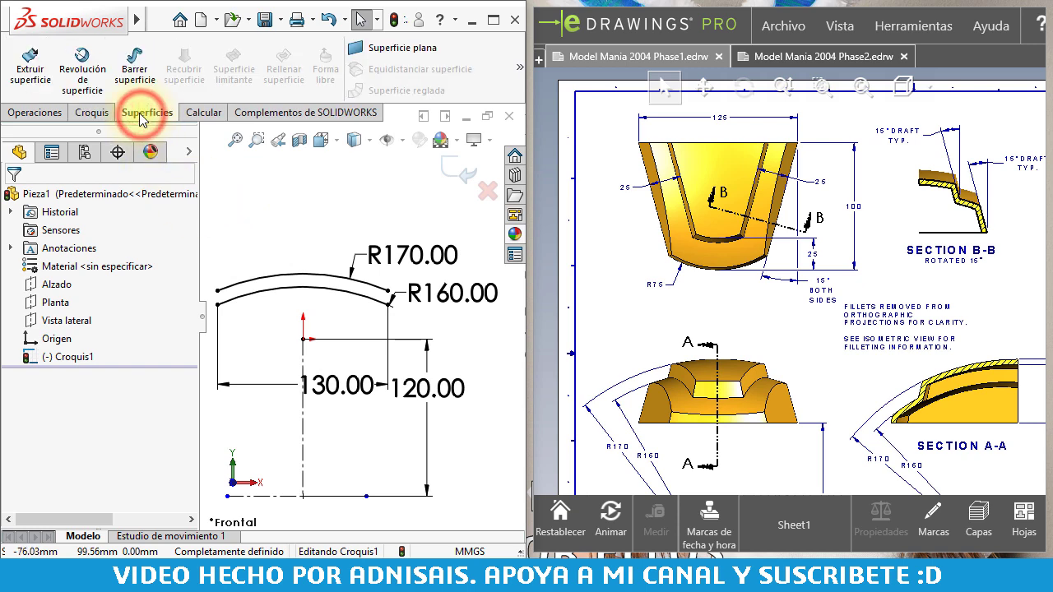
pyautogui.click(83, 80)
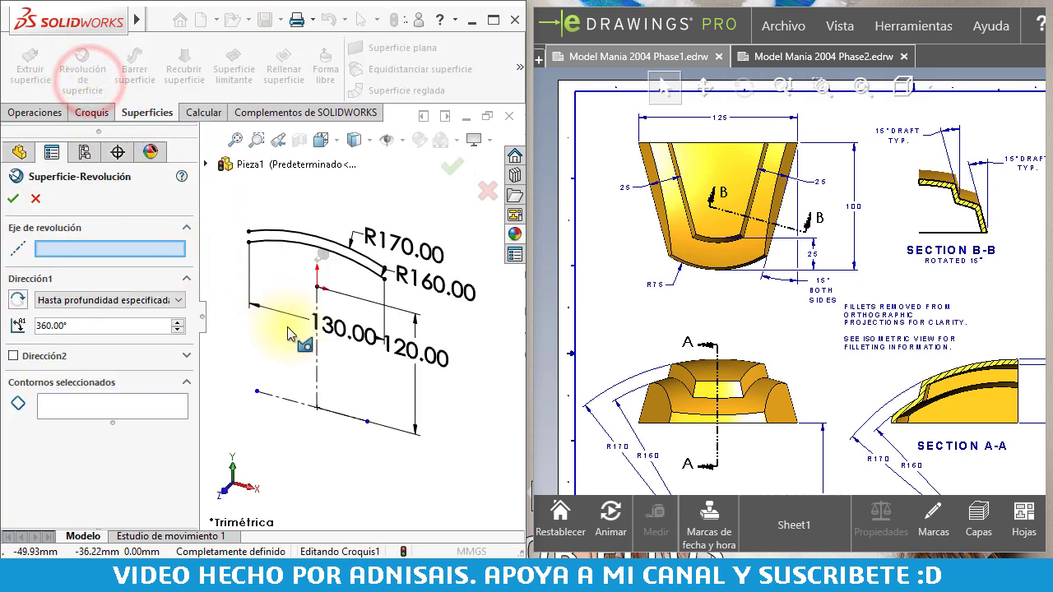
pyautogui.click(277, 402)
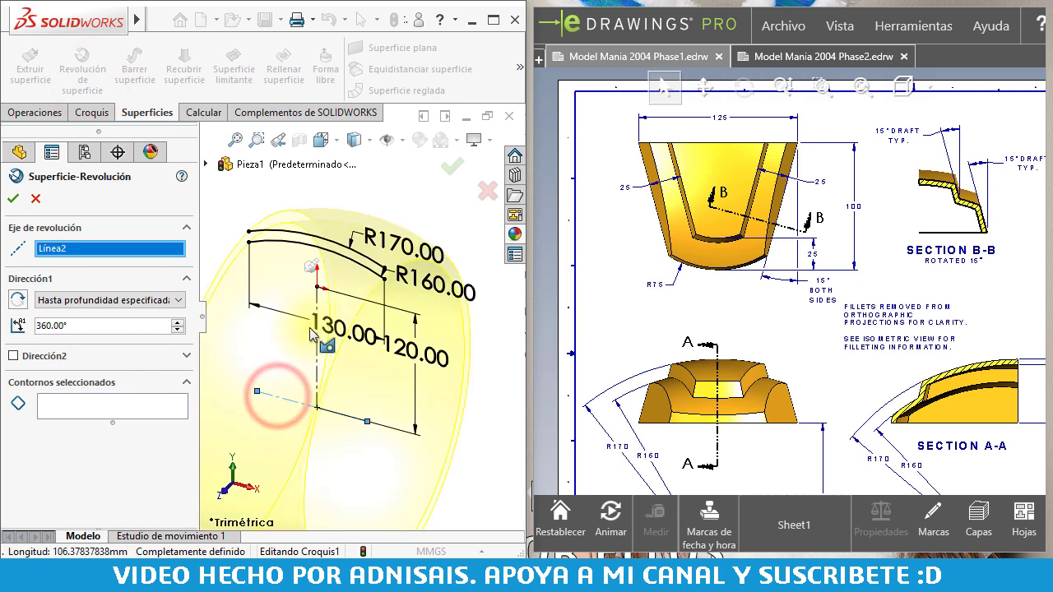
pyautogui.moveTo(352, 230)
pyautogui.mouseDown(button='middle')
pyautogui.moveTo(289, 206)
pyautogui.moveTo(311, 215)
pyautogui.mouseUp(button='middle')
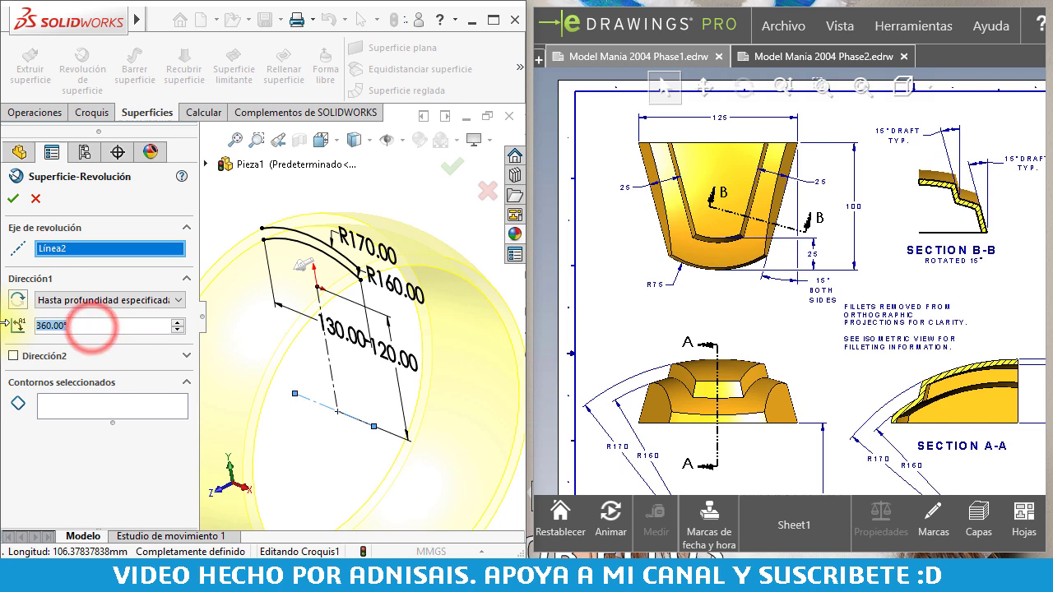
pyautogui.write('90')
pyautogui.press('Return')
# Change the revolve angle to 45° and accept Superficie-Revolución1
pyautogui.moveTo(247, 395)
pyautogui.mouseDown(button='middle')
pyautogui.moveTo(387, 401)
pyautogui.moveTo(368, 306)
pyautogui.moveTo(362, 329)
pyautogui.mouseUp(button='middle')
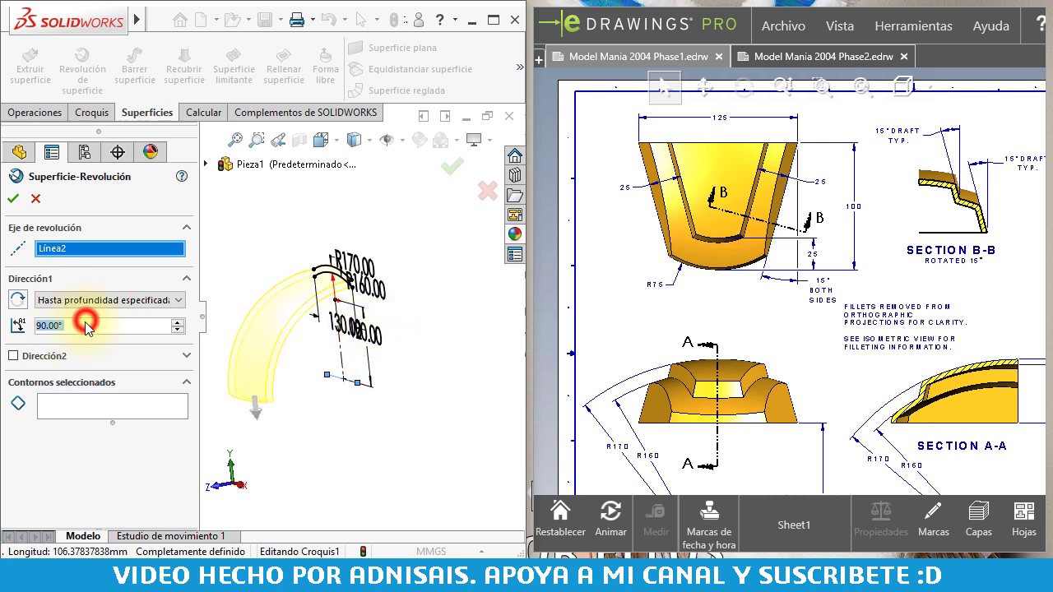
pyautogui.write('45')
pyautogui.press('Return')
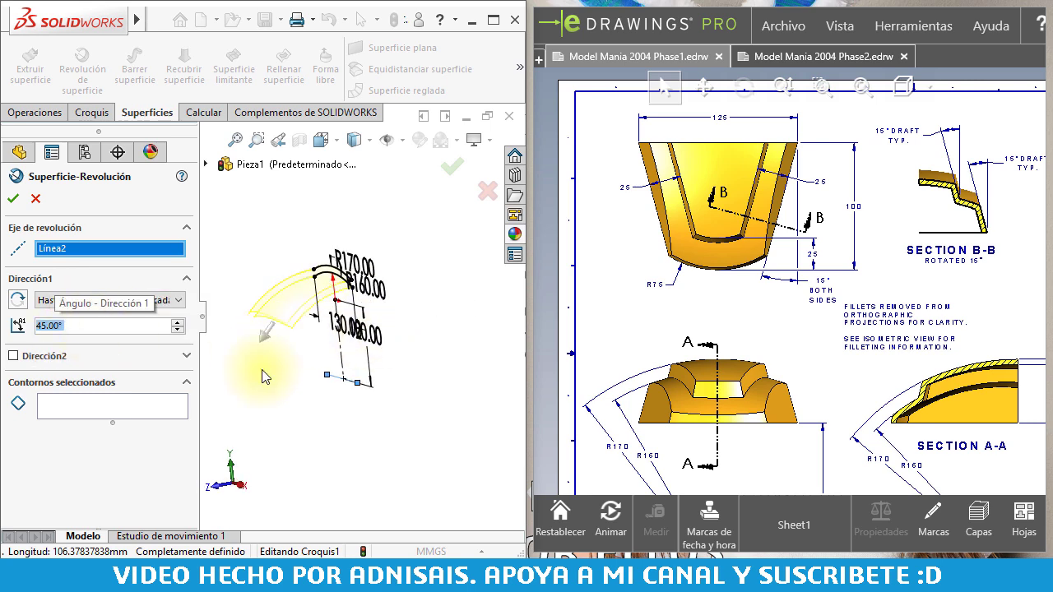
pyautogui.moveTo(263, 377)
pyautogui.mouseDown(button='middle')
pyautogui.moveTo(317, 352)
pyautogui.moveTo(349, 354)
pyautogui.moveTo(337, 355)
pyautogui.mouseUp(button='middle')
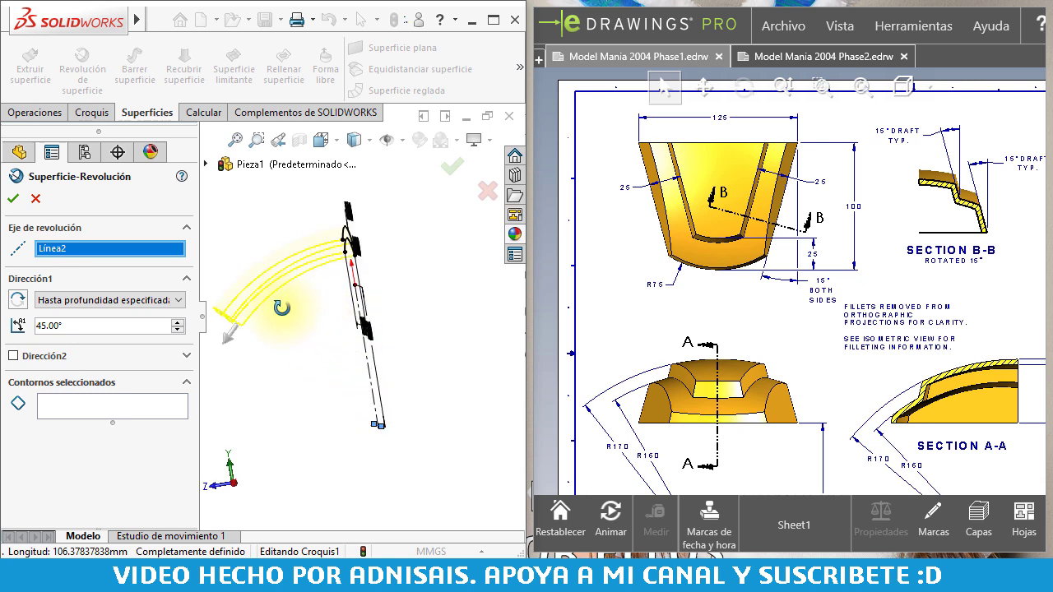
pyautogui.moveTo(283, 301); pyautogui.dragTo(309, 314, button='middle')
pyautogui.hotkey('ctrl', '1')
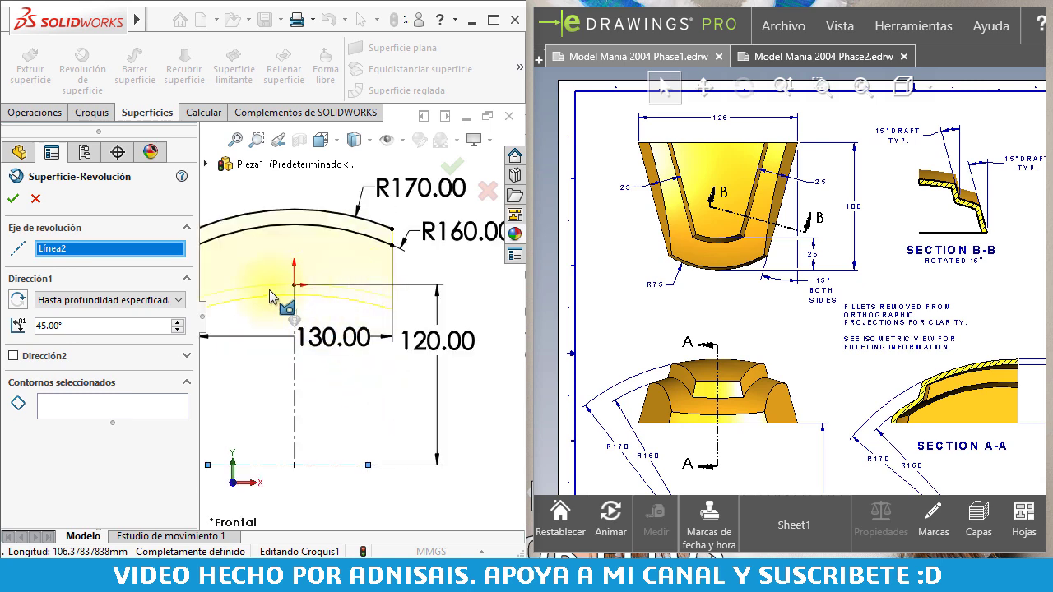
pyautogui.scroll(-2, 274, 298)
pyautogui.scroll(-2, 306, 293)
pyautogui.scroll(-1, 313, 305)
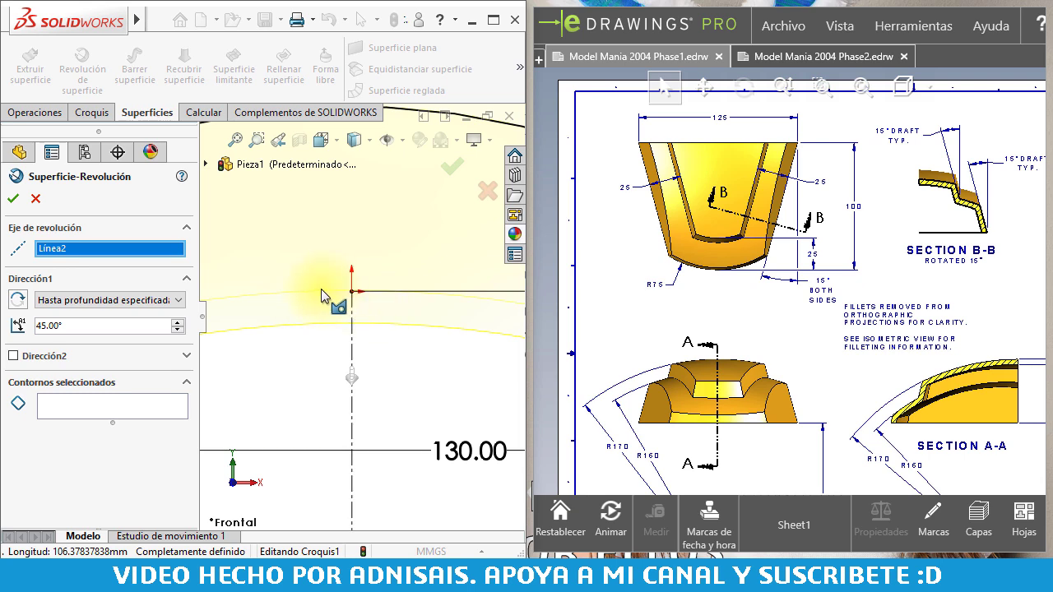
pyautogui.scroll(3, 390, 297)
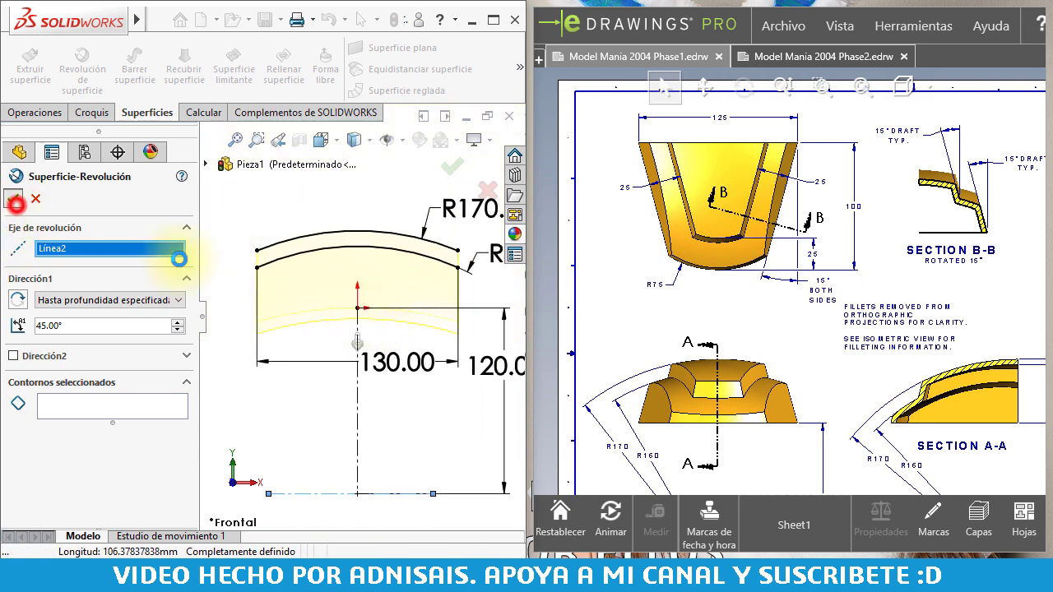
pyautogui.click(14, 198)
pyautogui.click(371, 218)
# Hide both revolved surface bodies under Conjuntos de superficies
pyautogui.moveTo(442, 234); pyautogui.dragTo(385, 300, button='middle')
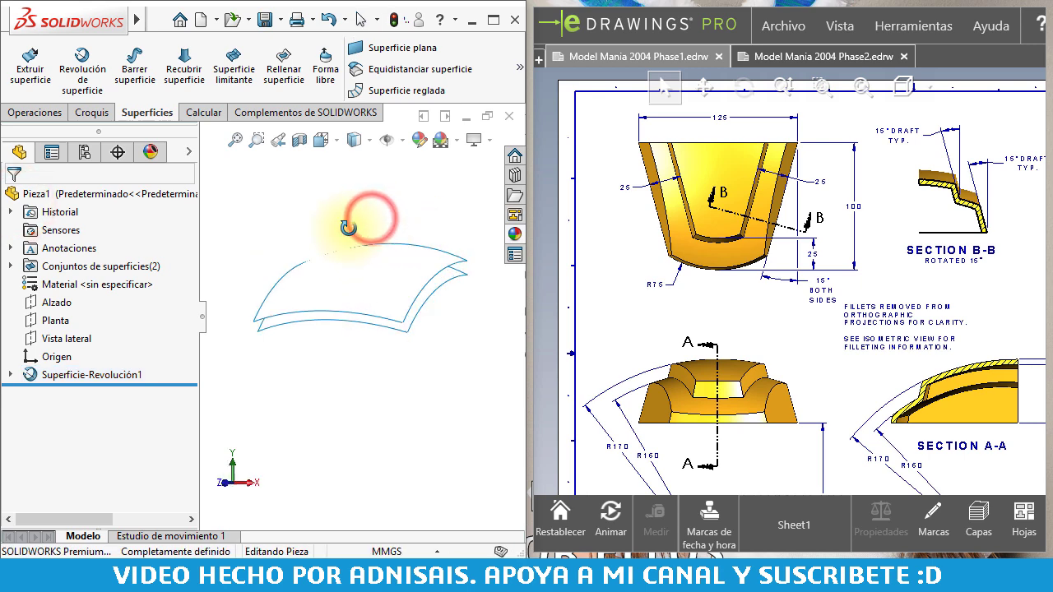
pyautogui.moveTo(368, 350)
pyautogui.mouseDown(button='middle')
pyautogui.moveTo(301, 245)
pyautogui.moveTo(494, 231)
pyautogui.mouseUp(button='middle')
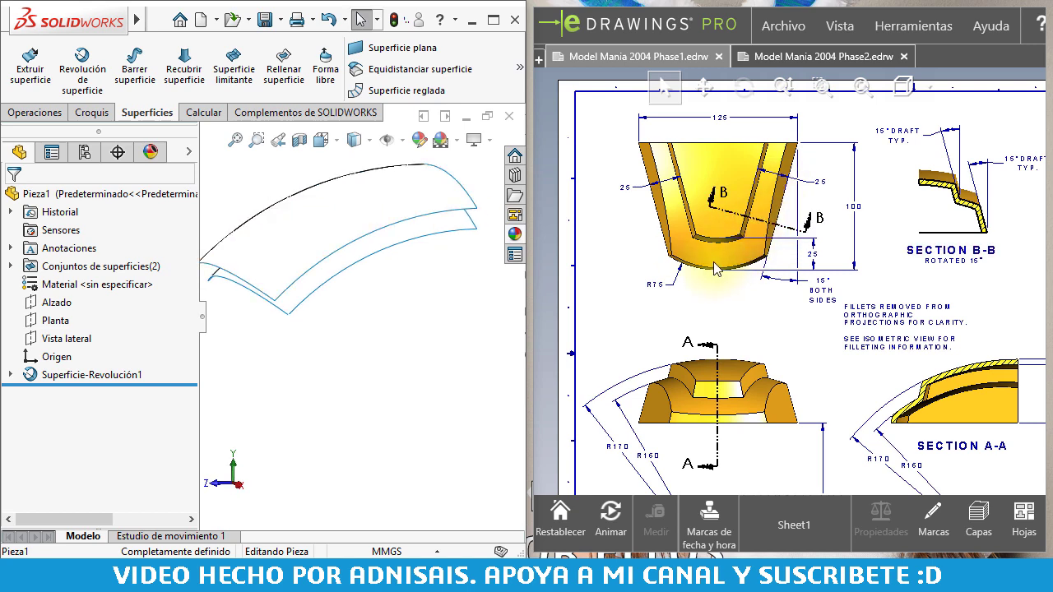
pyautogui.click(11, 266)
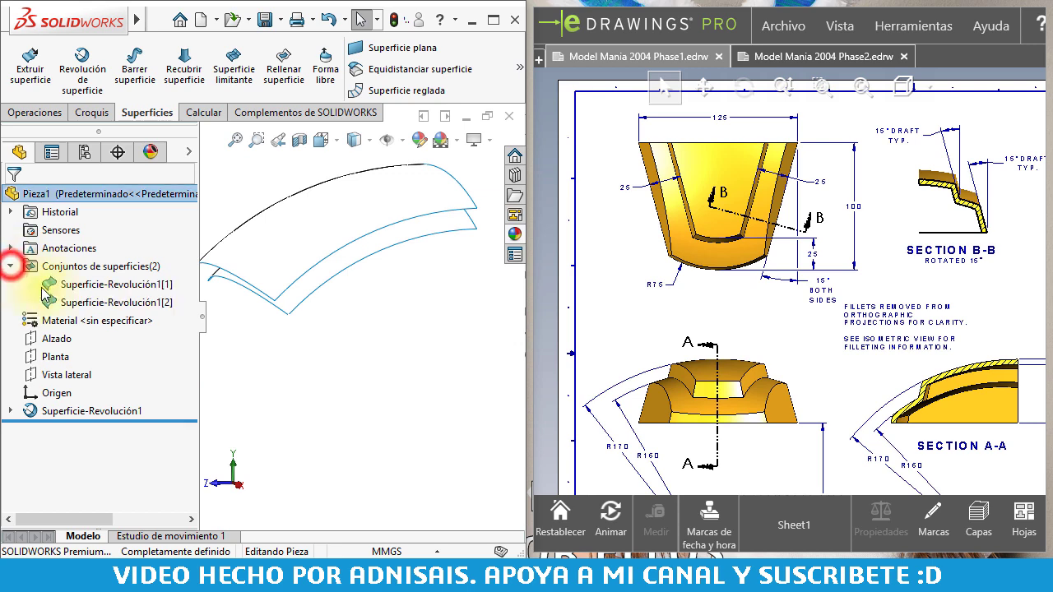
pyautogui.click(62, 283)
pyautogui.keyDown('ctrl'); pyautogui.click(55, 302); pyautogui.keyUp('ctrl')
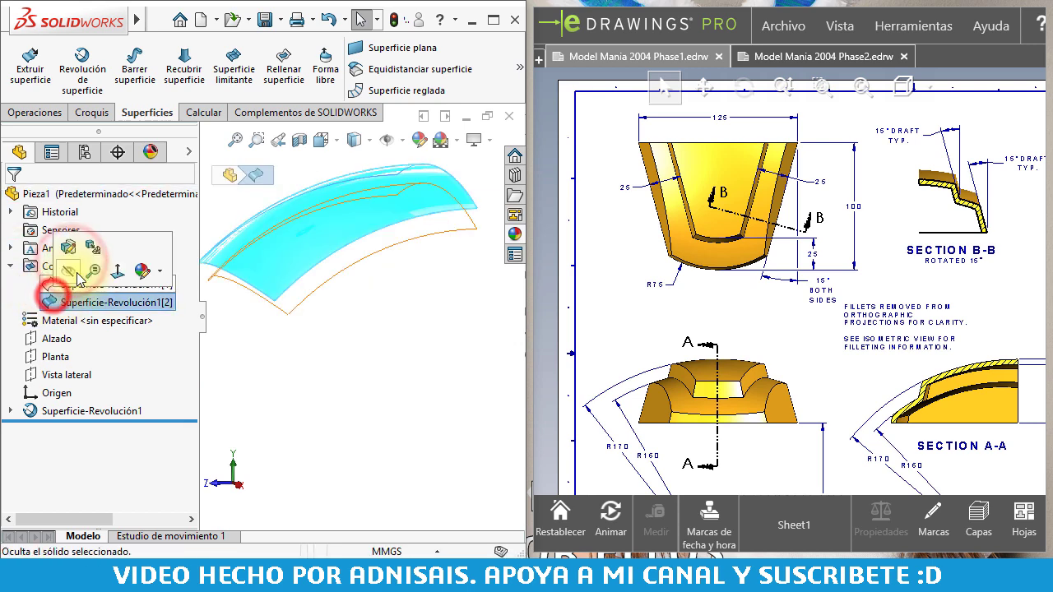
pyautogui.click(69, 246)
# Start a new sketch, Croquis2, on the Planta plane
pyautogui.click(312, 398)
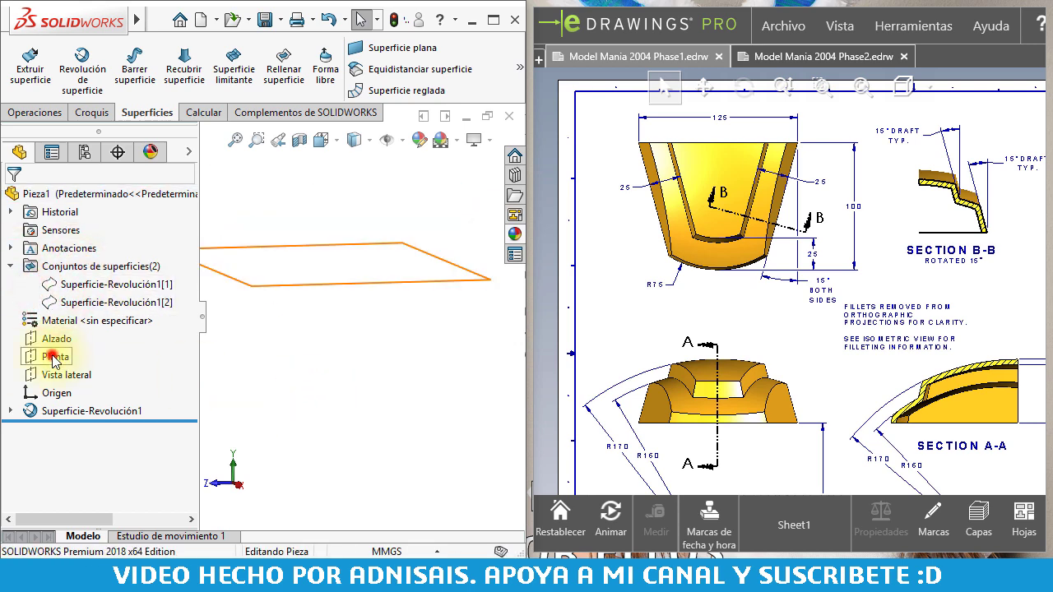
pyautogui.click(53, 356)
pyautogui.click(105, 352)
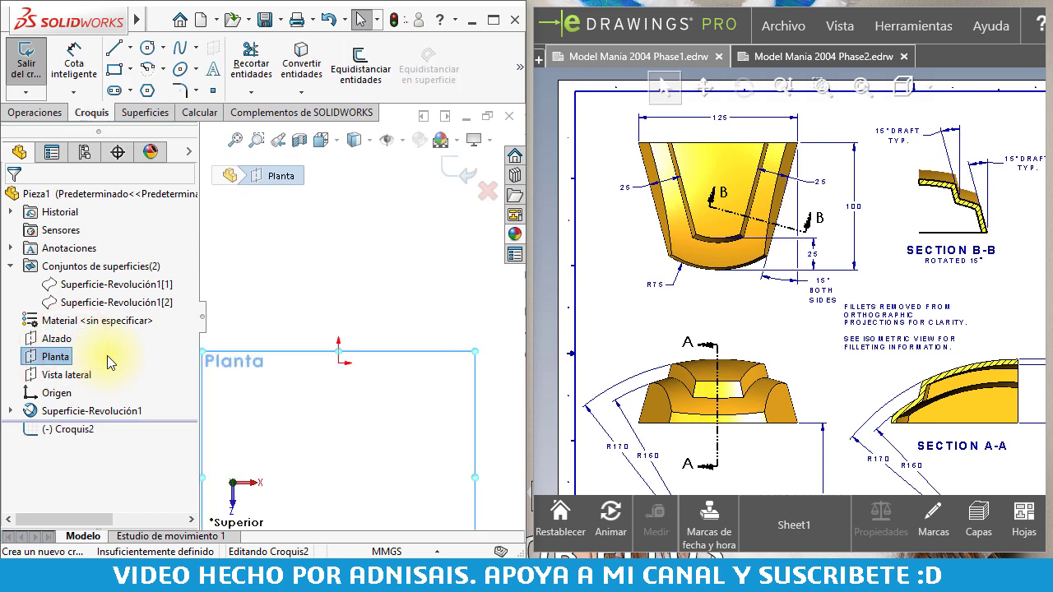
# Draw a vertical centerline, then the top line and slanted left side
pyautogui.click(132, 48)
pyautogui.click(150, 85)
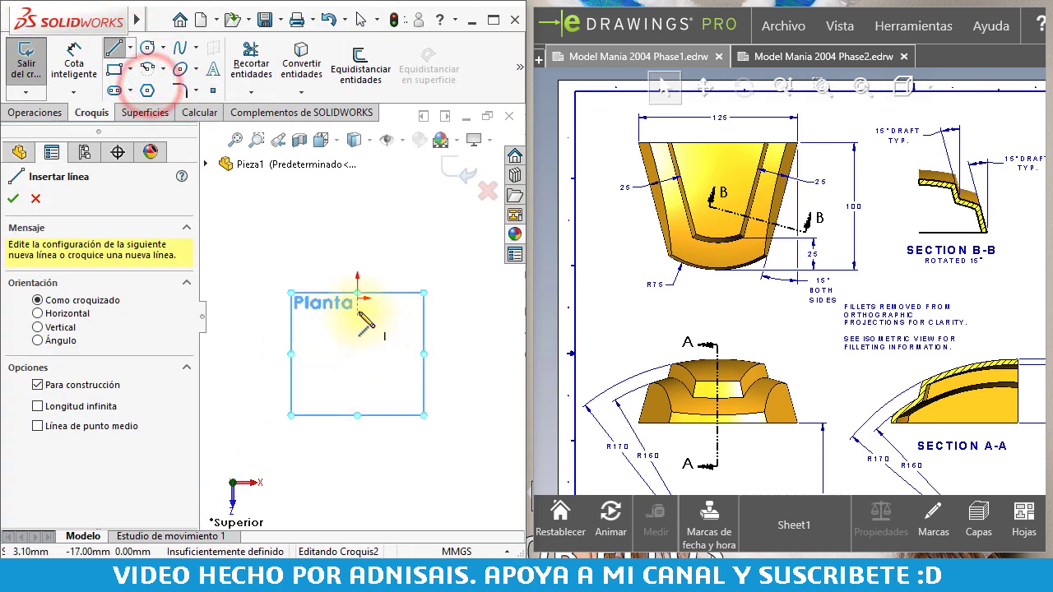
pyautogui.moveTo(356, 295); pyautogui.dragTo(355, 385)
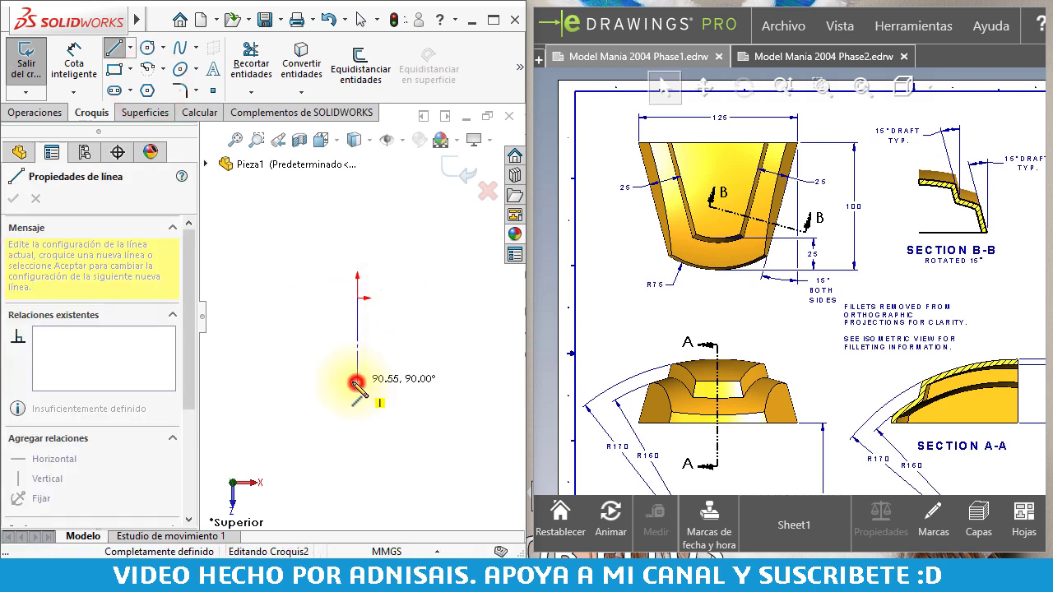
pyautogui.press('Escape')
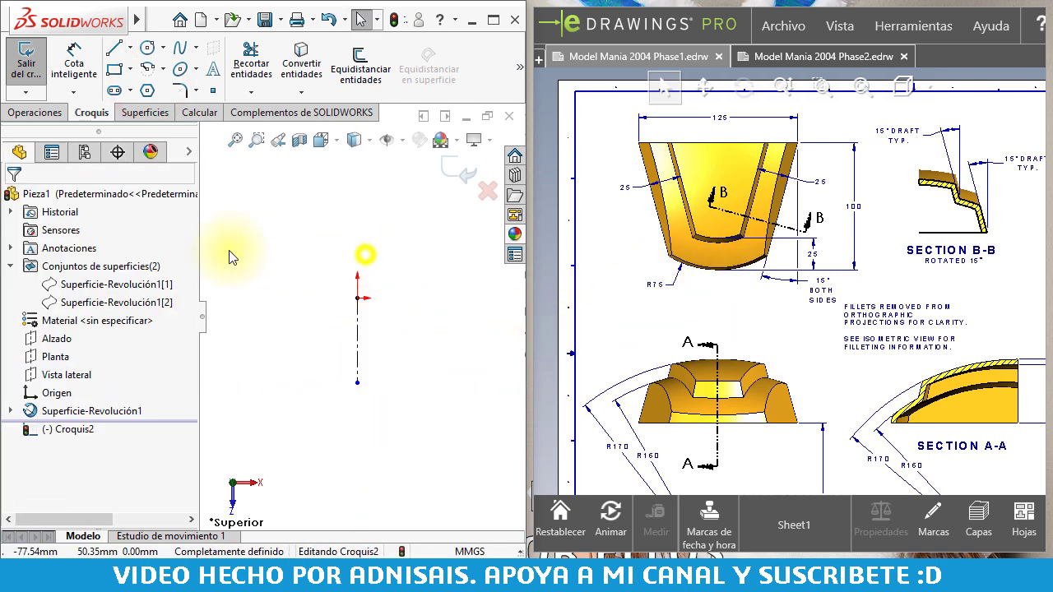
pyautogui.press('l')
pyautogui.click(357, 298)
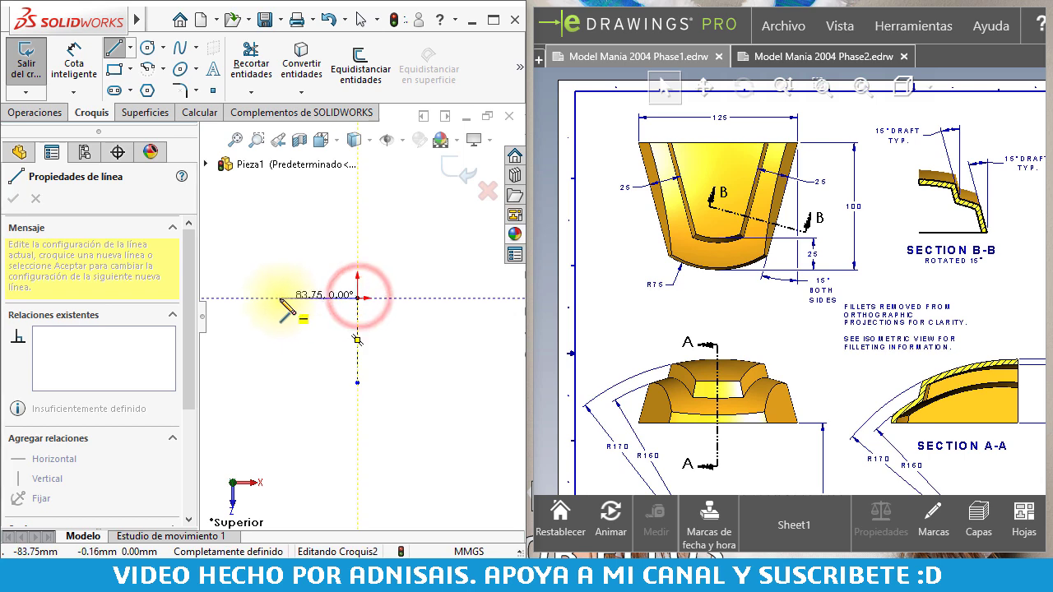
pyautogui.click(280, 297)
pyautogui.click(287, 365)
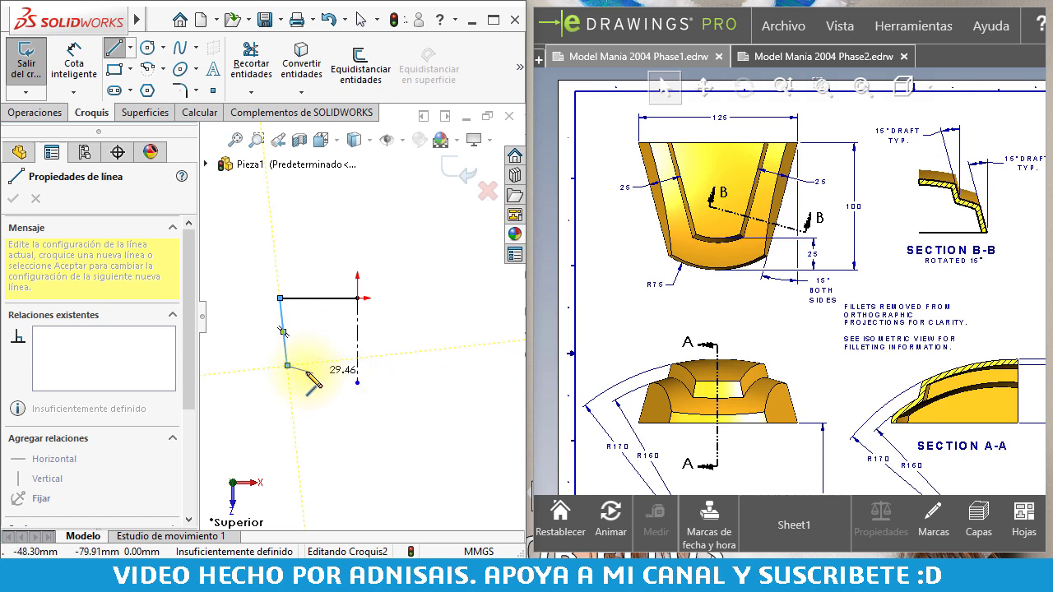
pyautogui.press('Escape')
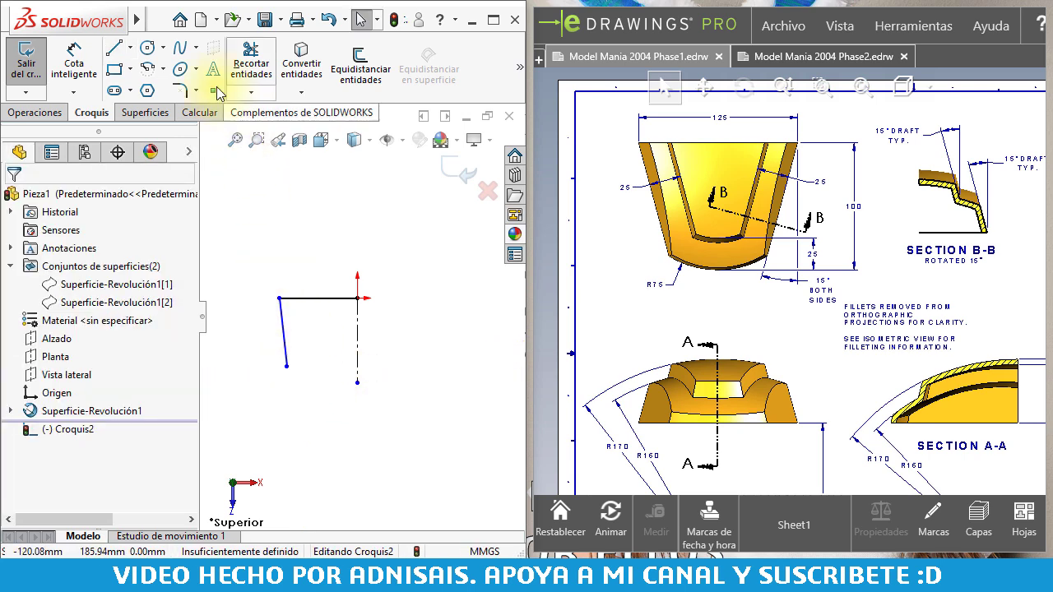
# Add a 3-point arc from the side's bottom end to the centerline
pyautogui.click(149, 74)
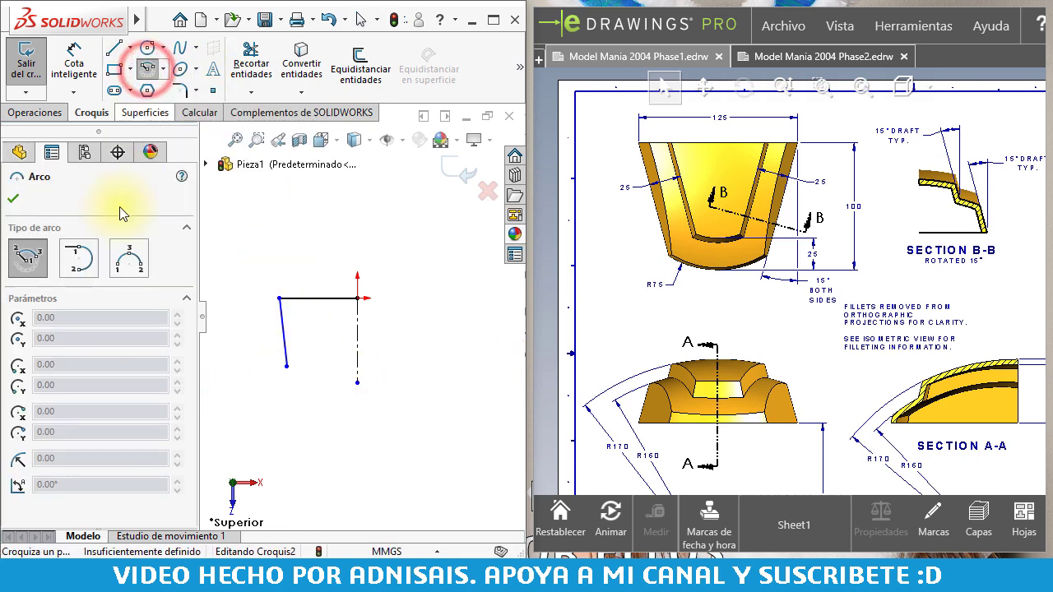
pyautogui.click(129, 258)
pyautogui.click(286, 365)
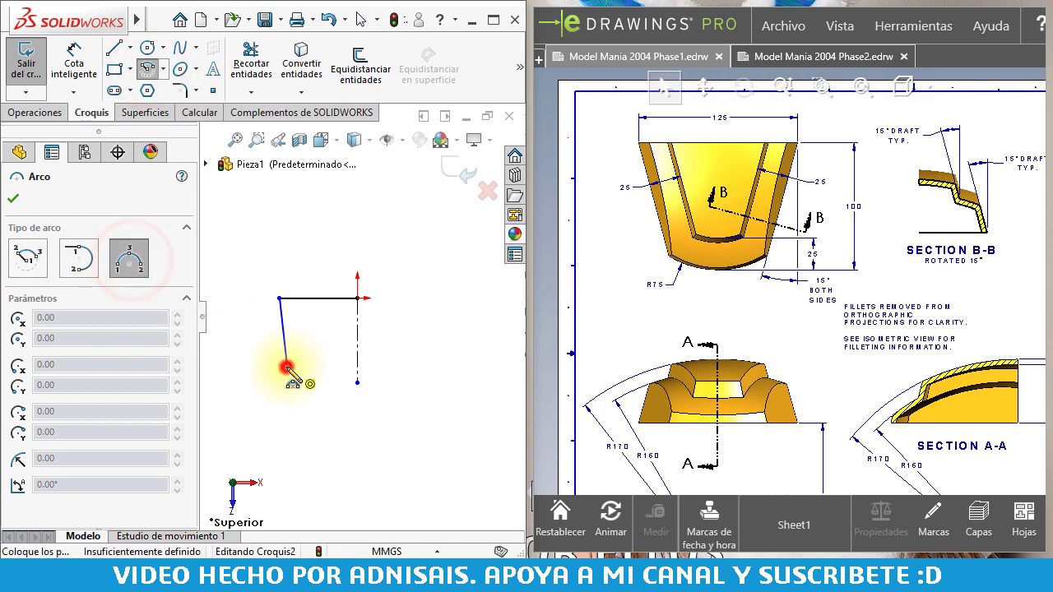
pyautogui.click(358, 385)
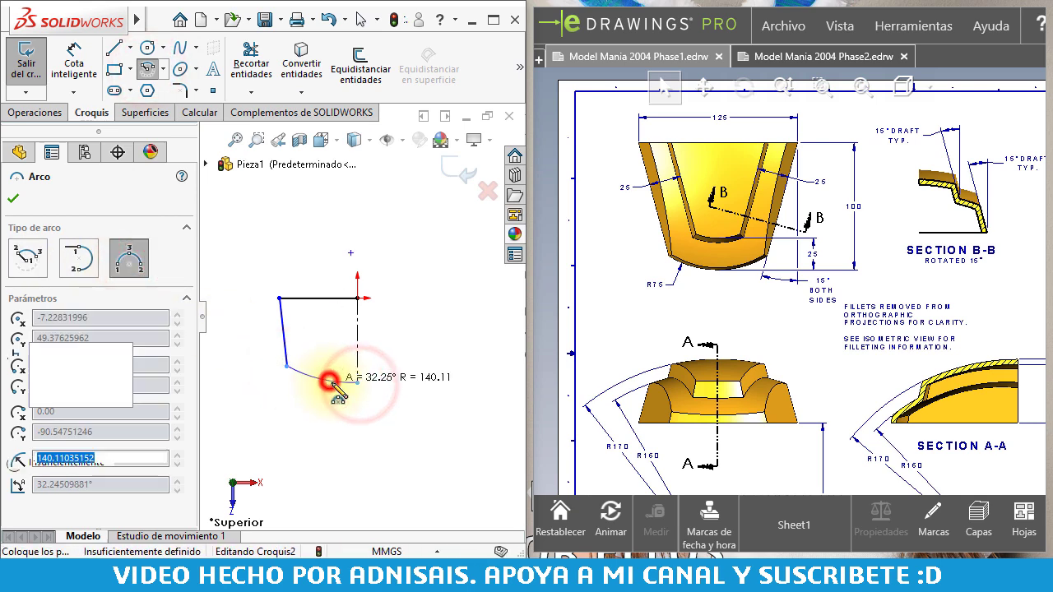
pyautogui.click(329, 377)
pyautogui.press('Escape')
# Make the arc end coincident with the centerline and mirror the half profile across it
pyautogui.click(351, 252)
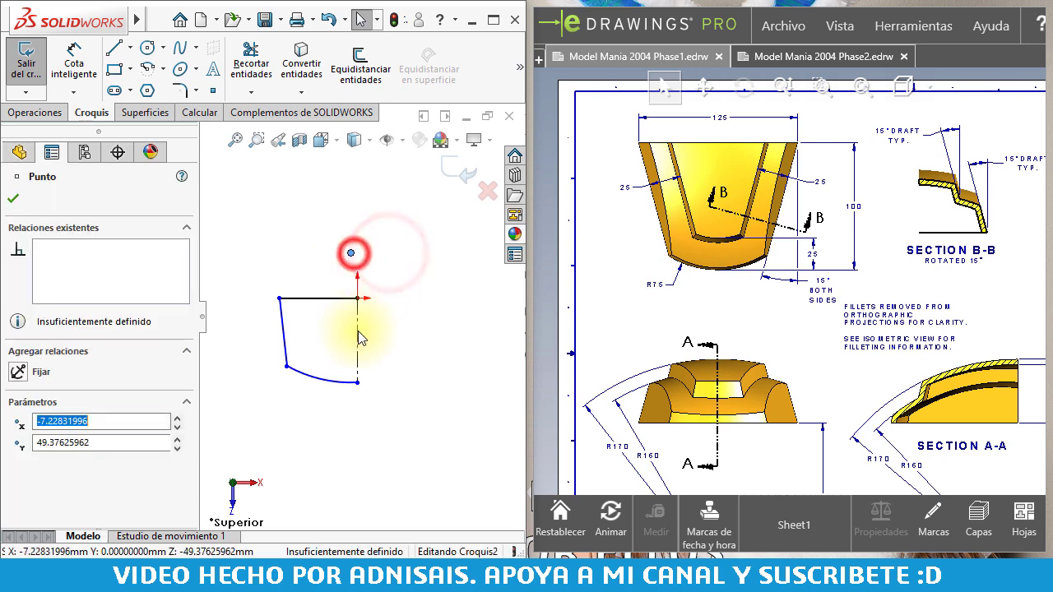
pyautogui.click(358, 324)
pyautogui.keyDown('ctrl'); pyautogui.click(357, 298); pyautogui.keyUp('ctrl')
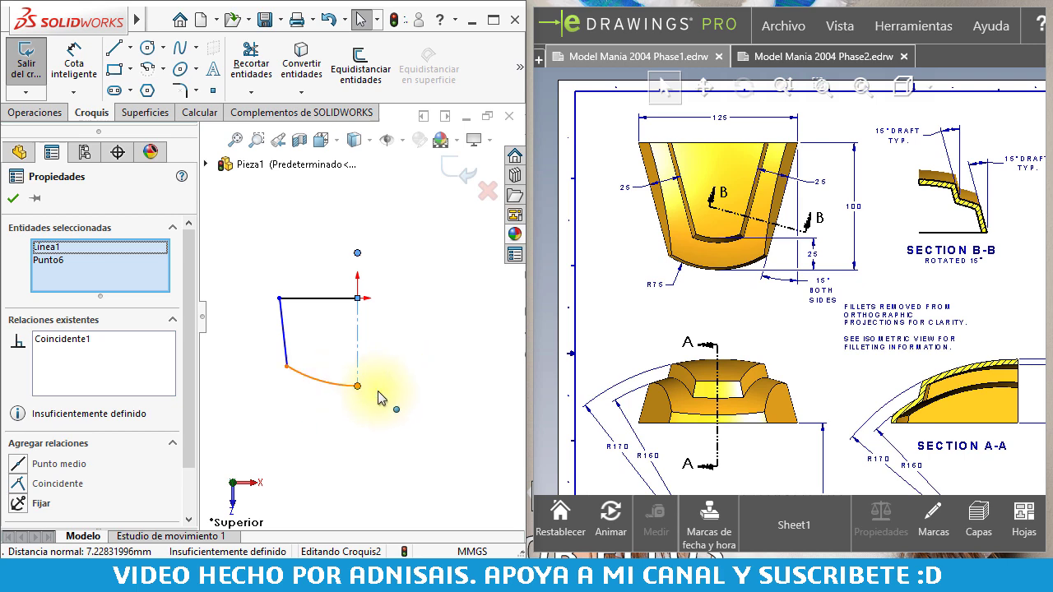
pyautogui.click(344, 411)
pyautogui.moveTo(247, 206); pyautogui.dragTo(435, 411)
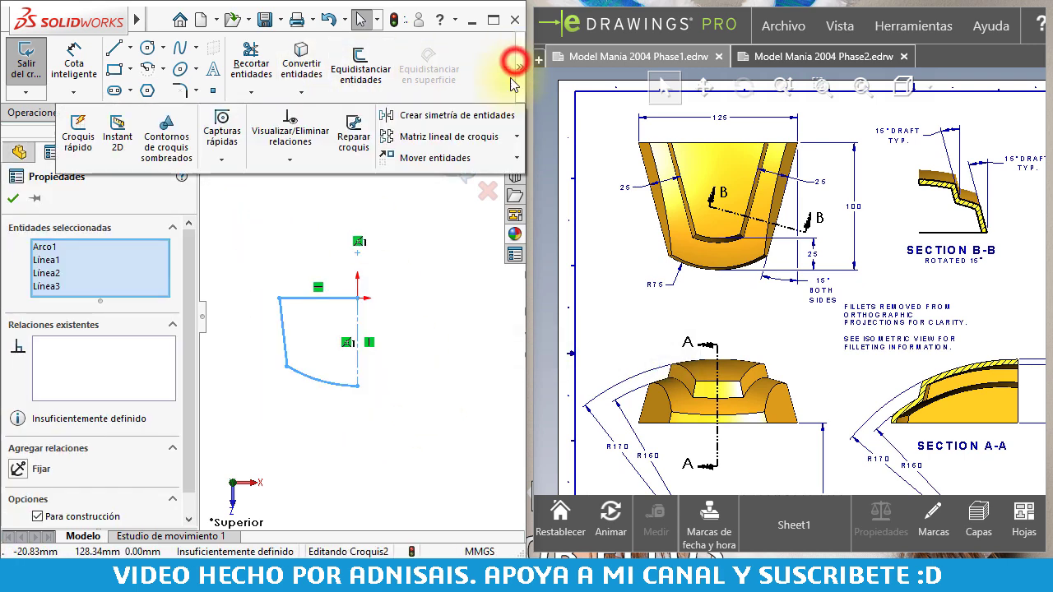
pyautogui.click(470, 110)
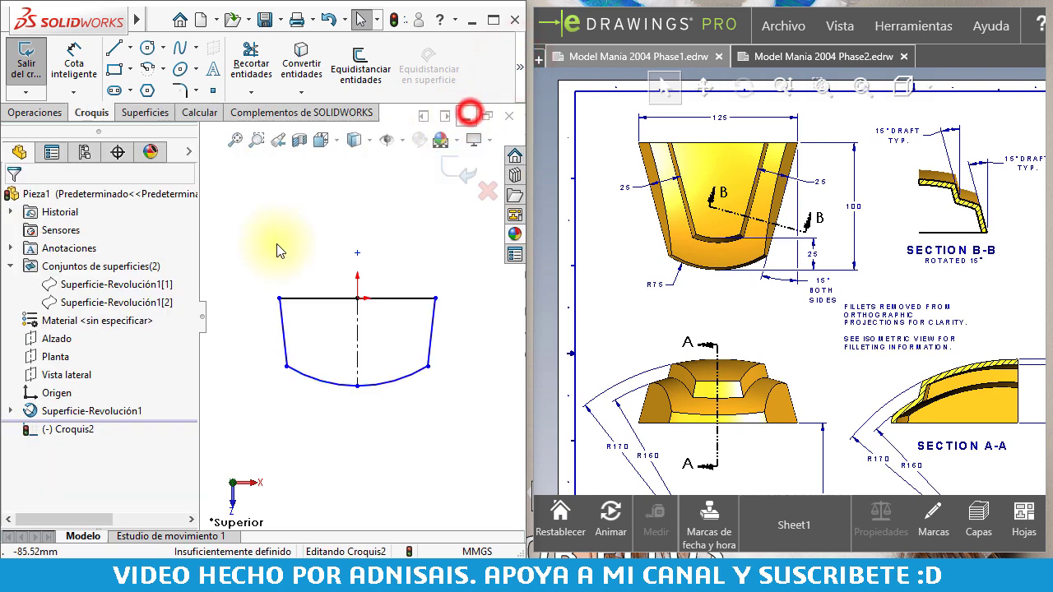
# Dimension the profile's top line to a 125 width
pyautogui.click(74, 59)
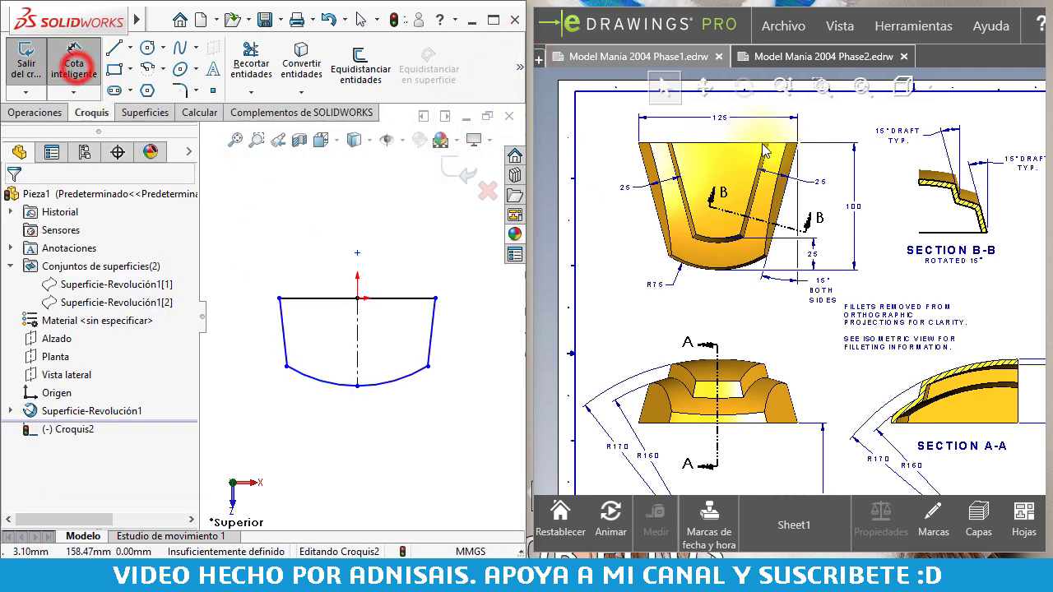
pyautogui.click(411, 299)
pyautogui.click(401, 223)
pyautogui.write('125')
pyautogui.press('Return')
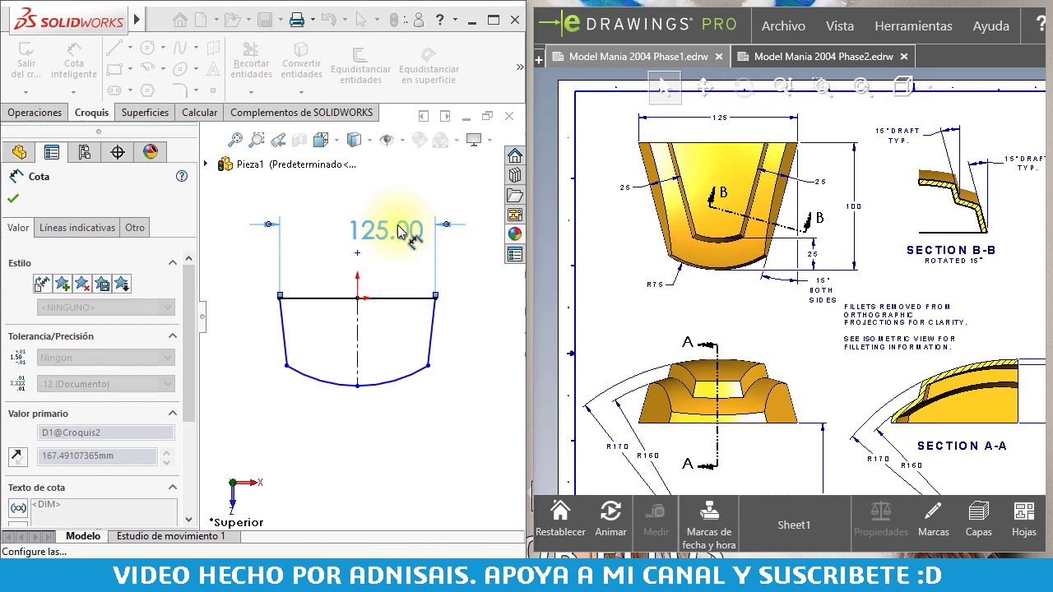
# Add a 100 height dimension, then drag a side endpoint to reshape the profile
pyautogui.click(387, 298)
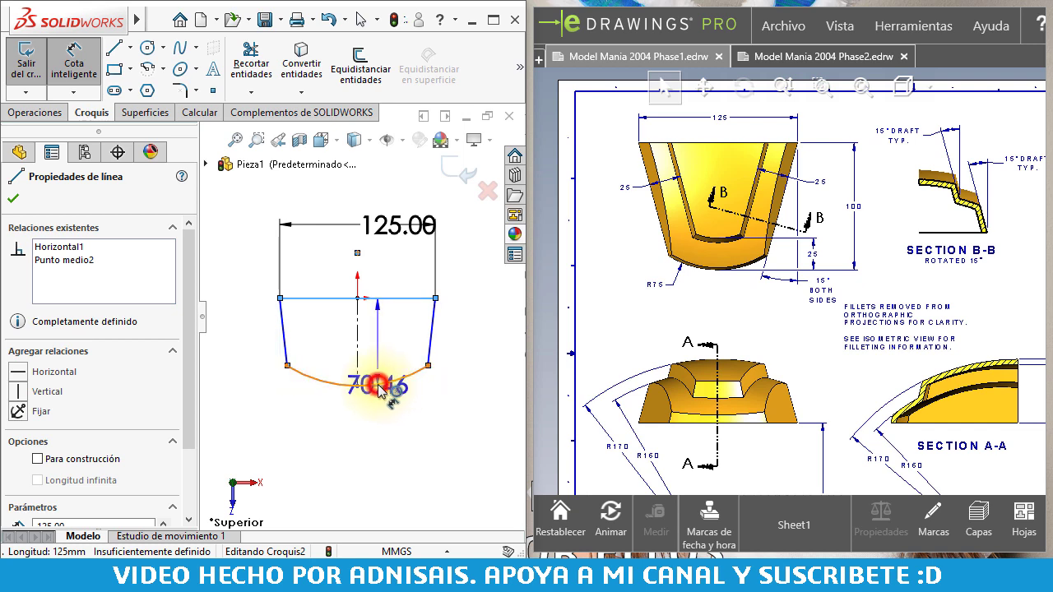
pyautogui.click(378, 387)
pyautogui.click(495, 358)
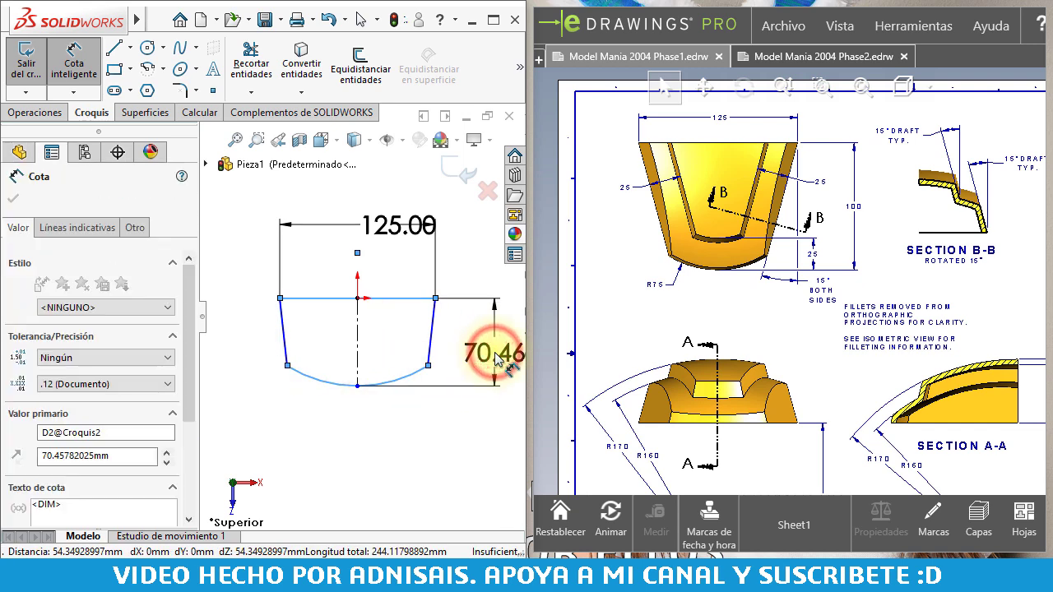
pyautogui.write('100')
pyautogui.press('Return')
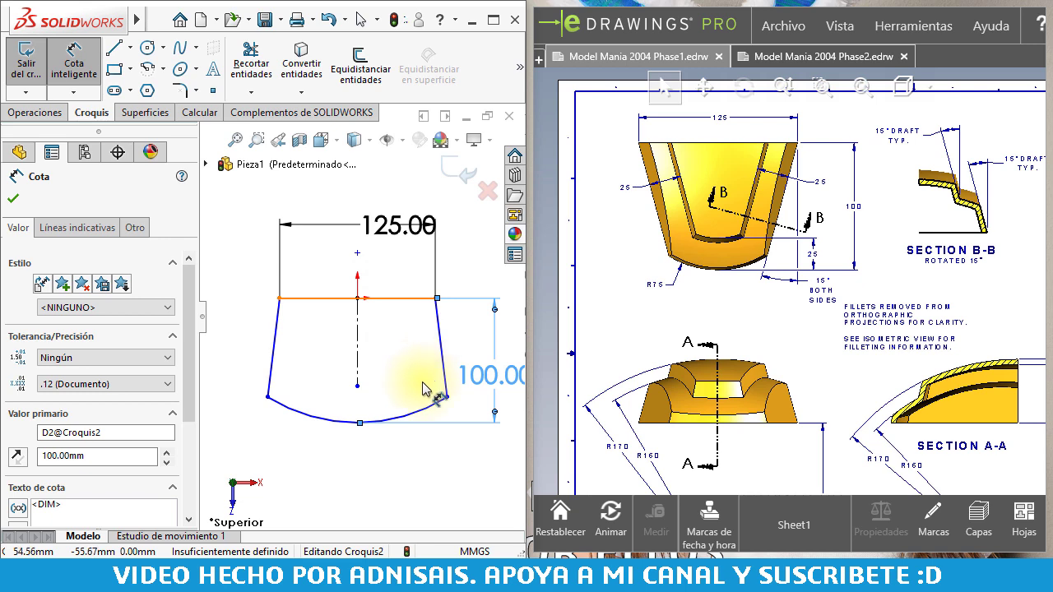
pyautogui.press('Escape')
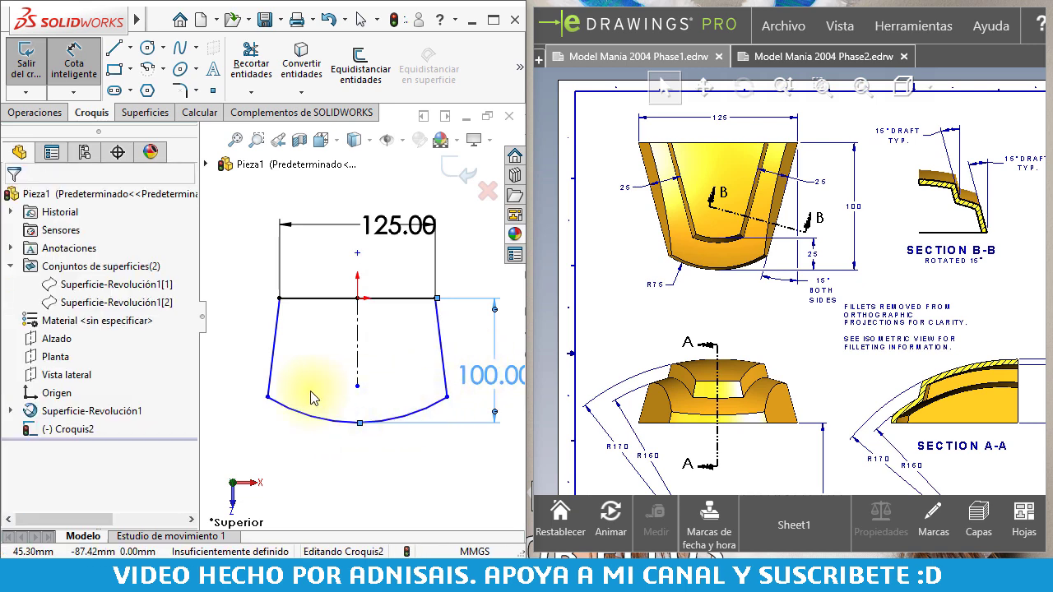
pyautogui.moveTo(448, 399)
pyautogui.mouseDown()
pyautogui.moveTo(407, 404)
pyautogui.moveTo(420, 403)
pyautogui.mouseUp()
pyautogui.click(428, 470)
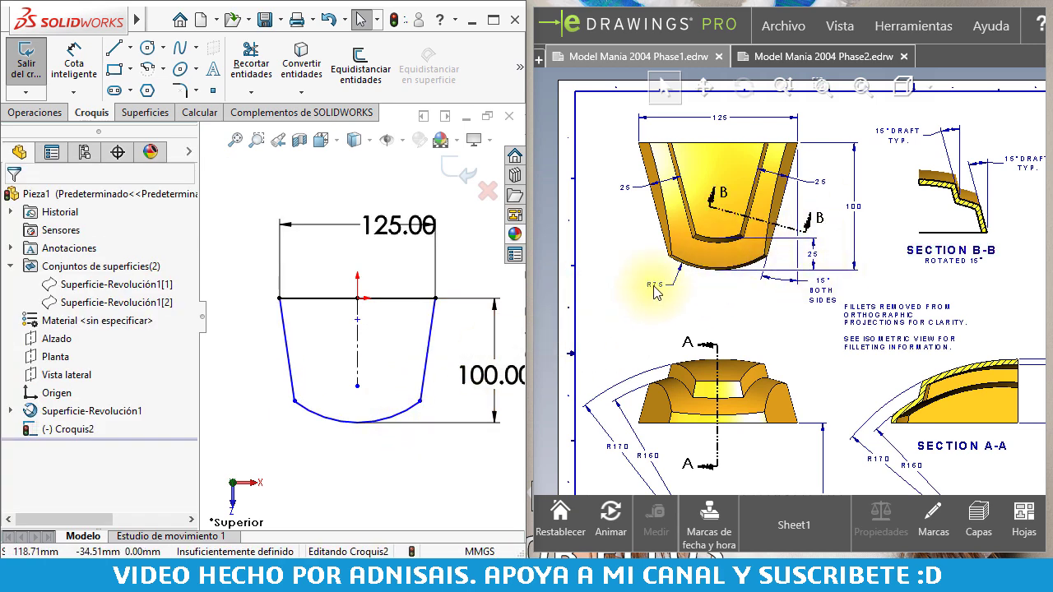
# Dimension the bottom arc to radius 75
pyautogui.click(74, 61)
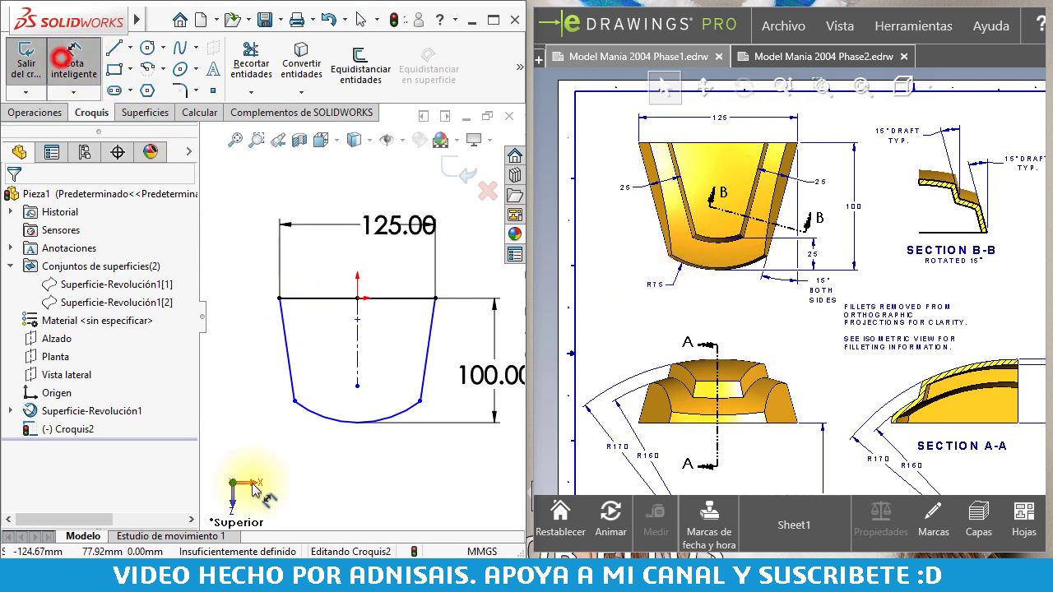
pyautogui.click(318, 416)
pyautogui.click(329, 482)
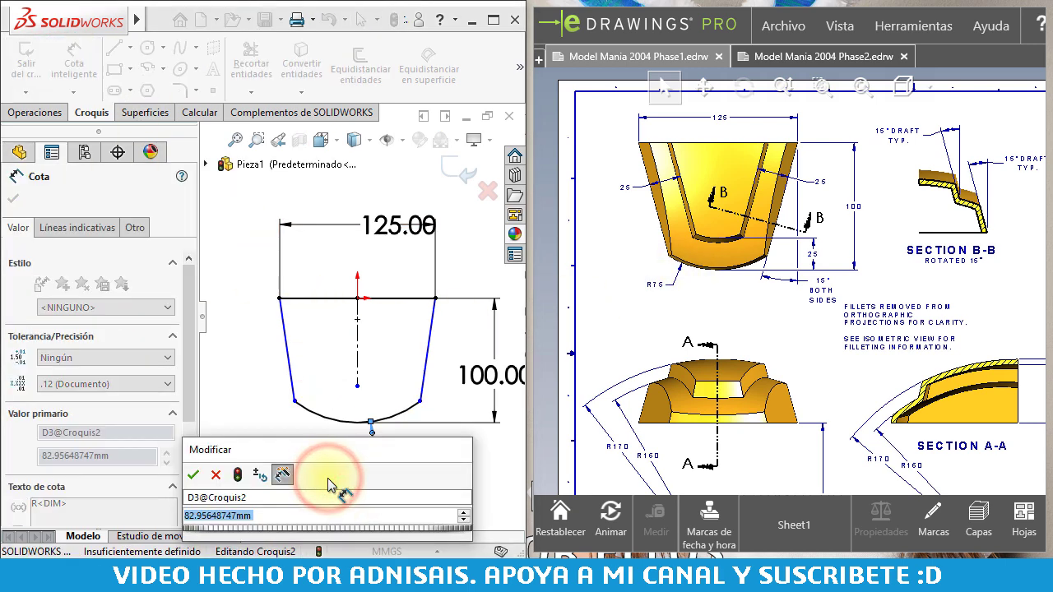
pyautogui.write('75')
pyautogui.press('Return')
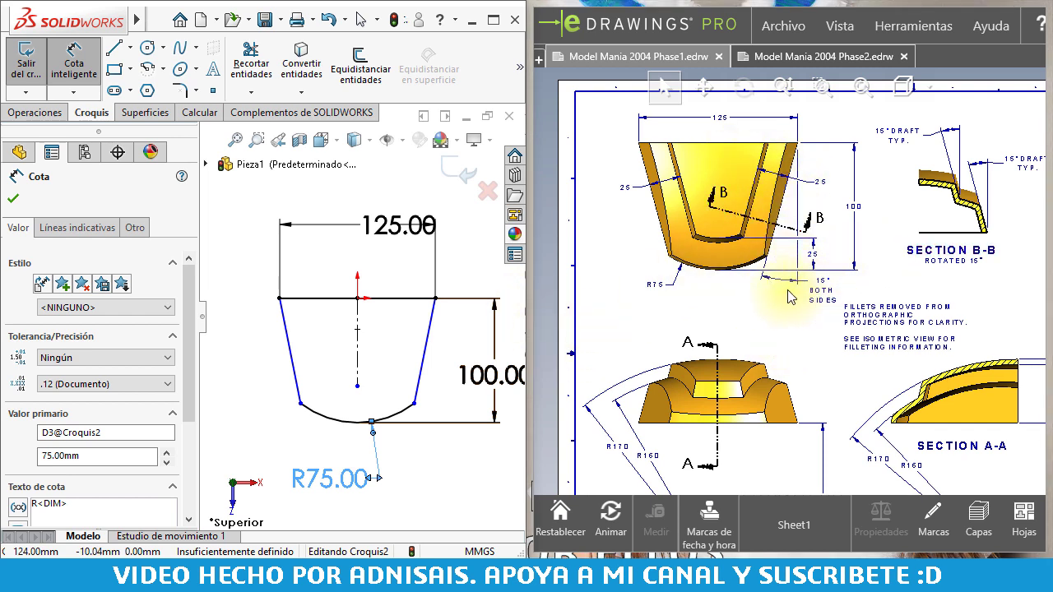
# Add the 15° side angle dimension and orbit the sketch into a tilted 3D view
pyautogui.click(420, 378)
pyautogui.click(435, 297)
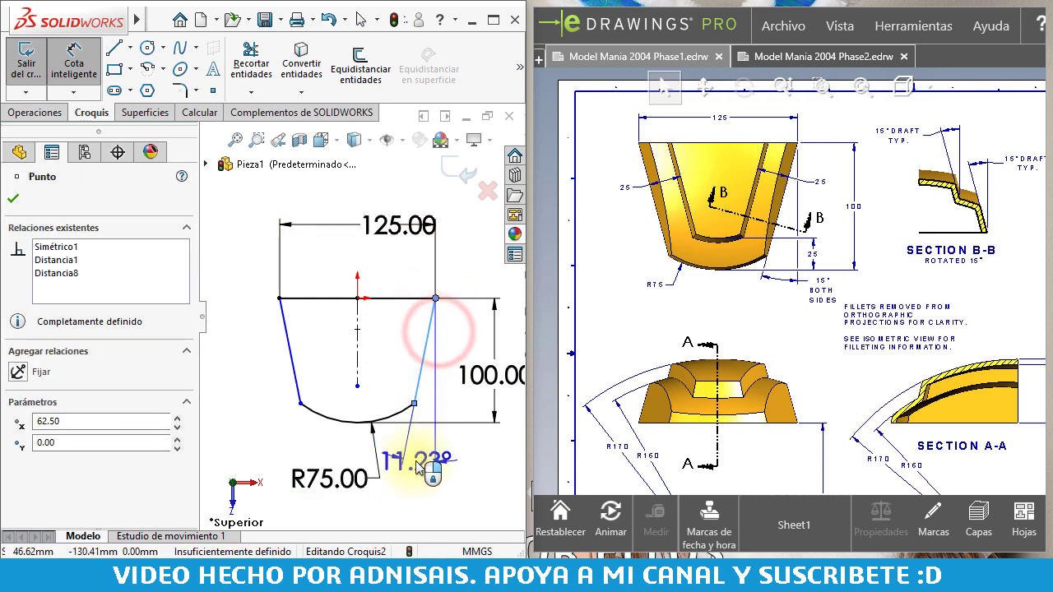
pyautogui.click(421, 464)
pyautogui.write('5')
pyautogui.press('Return')
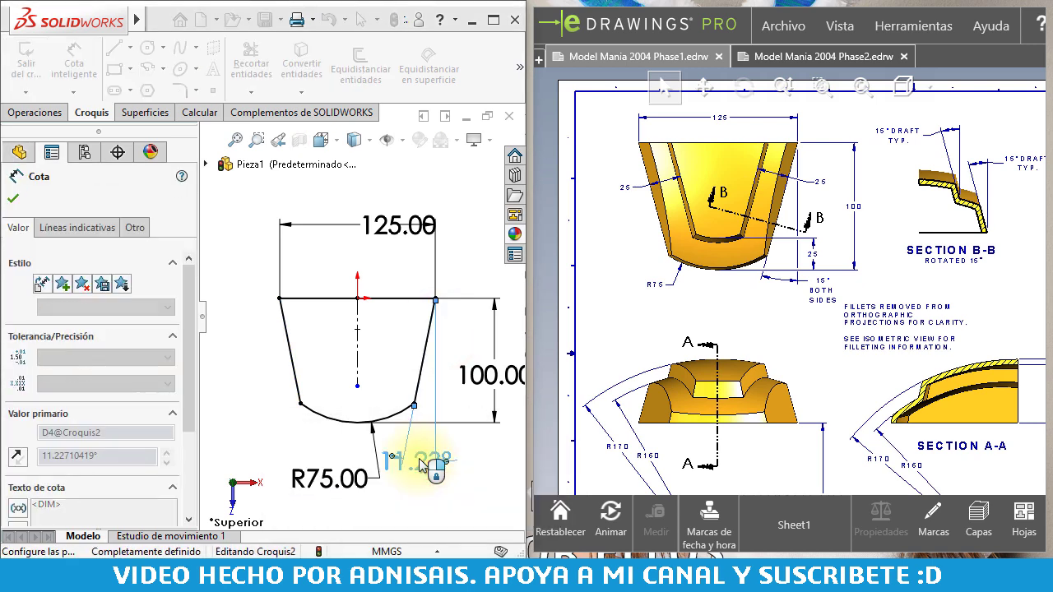
pyautogui.press('Escape')
pyautogui.moveTo(417, 306)
pyautogui.mouseDown(button='middle')
pyautogui.moveTo(352, 211)
pyautogui.moveTo(418, 318)
pyautogui.mouseUp(button='middle')
pyautogui.moveTo(302, 342); pyautogui.dragTo(319, 327, button='middle')
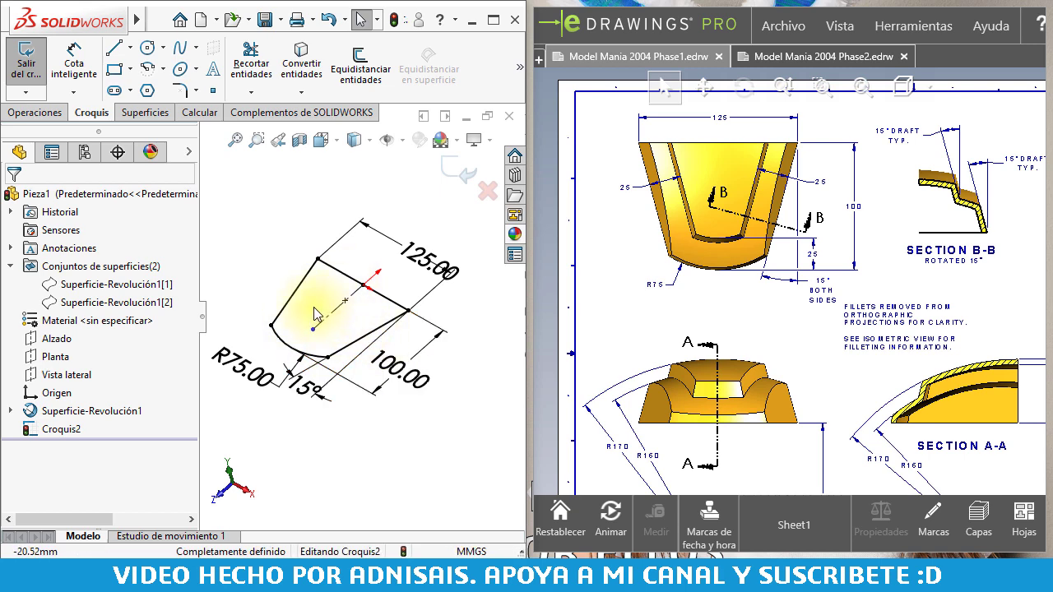
# Hide the revolved surface Superficie-Revolución1[1] and reselect the trapezoid sketch
pyautogui.click(146, 288)
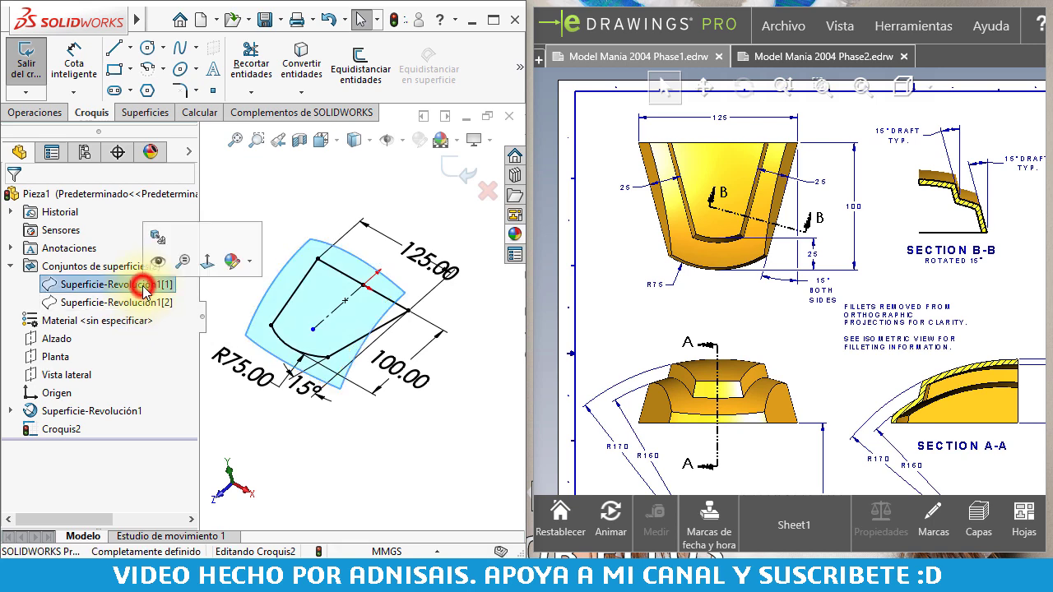
pyautogui.rightClick(50, 289)
pyautogui.click(60, 265)
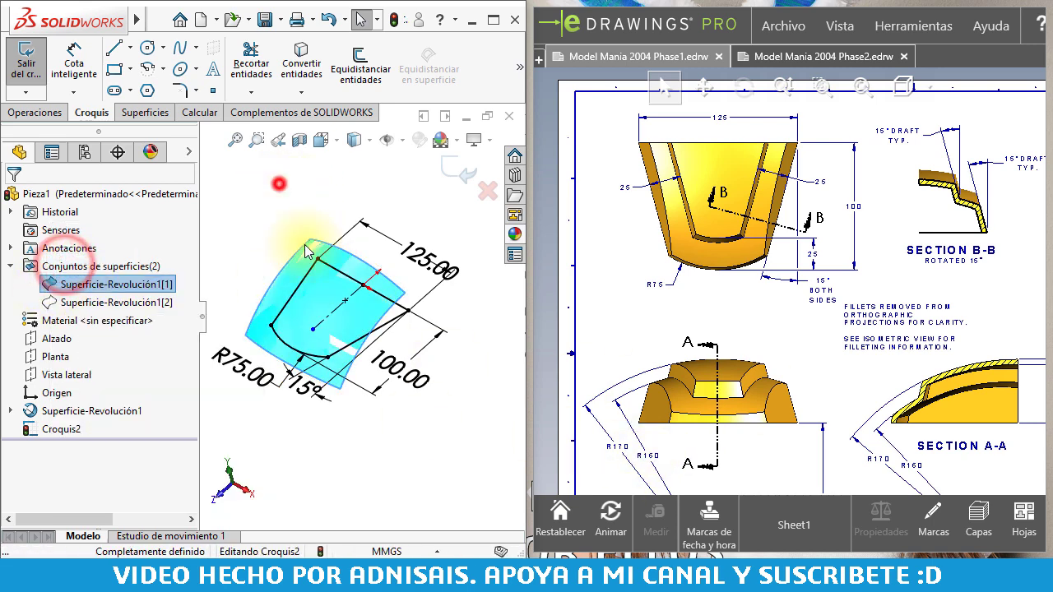
pyautogui.moveTo(280, 185)
pyautogui.mouseDown(button='middle')
pyautogui.moveTo(384, 288)
pyautogui.moveTo(421, 353)
pyautogui.mouseUp(button='middle')
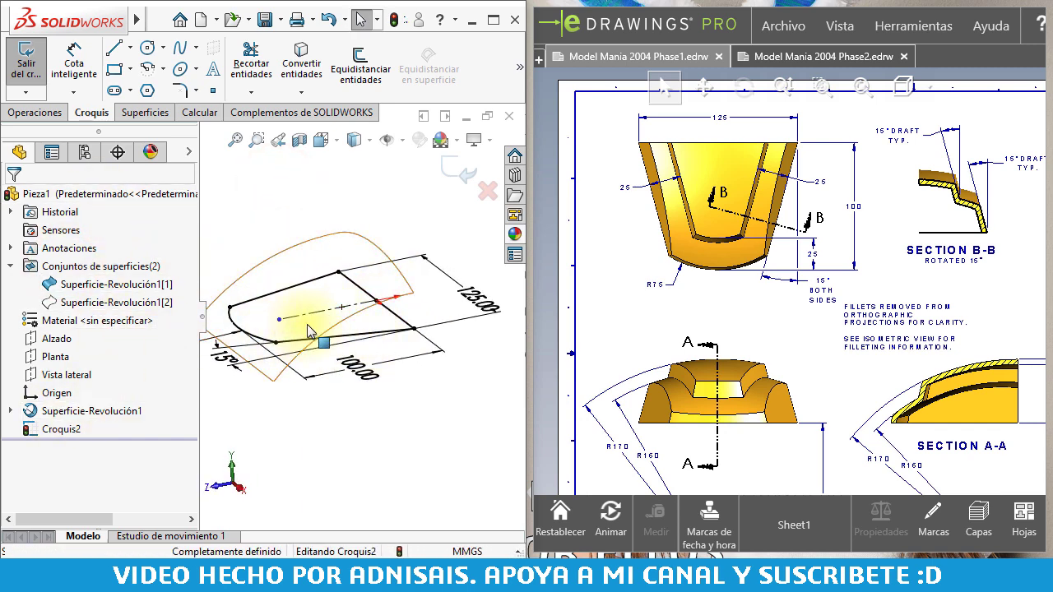
pyautogui.click(296, 333)
pyautogui.click(41, 115)
# Extrude the trapezoid sketch as a boss up to surface Superficie-Revolución1[1]
pyautogui.click(34, 64)
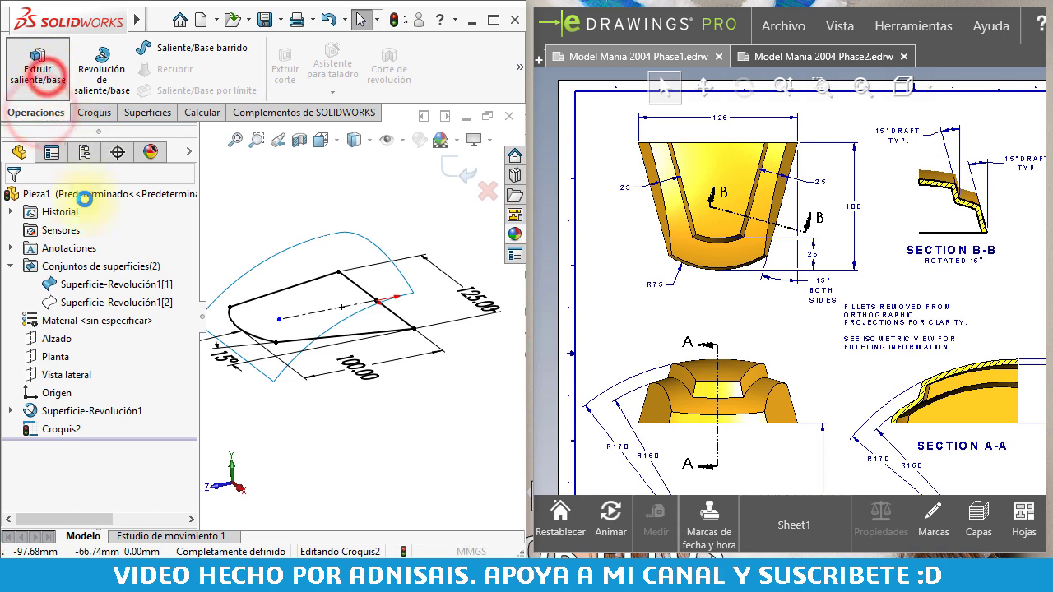
pyautogui.click(97, 298)
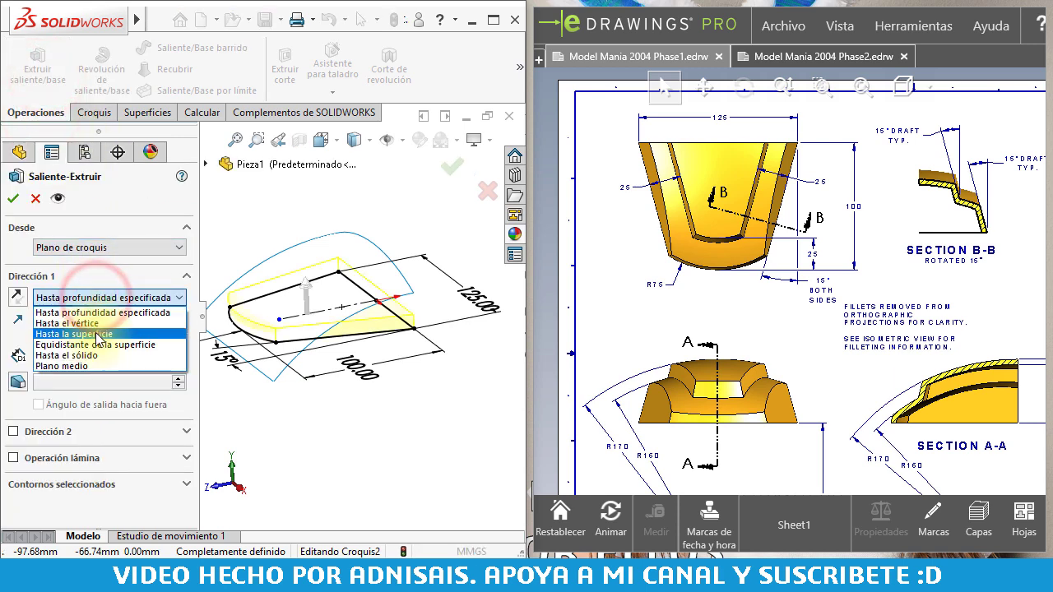
pyautogui.click(96, 329)
pyautogui.click(304, 260)
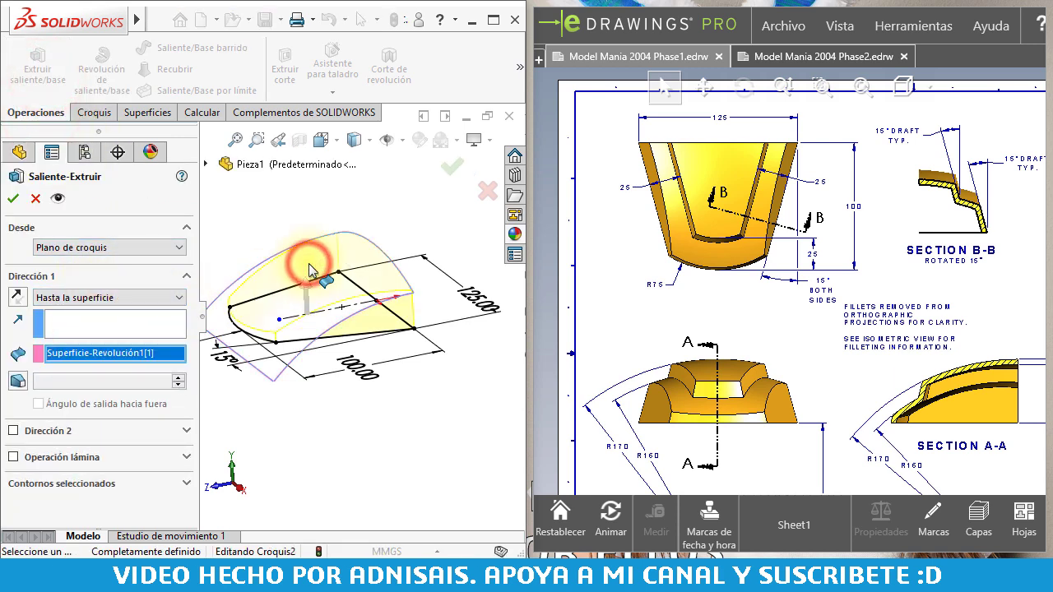
pyautogui.click(13, 201)
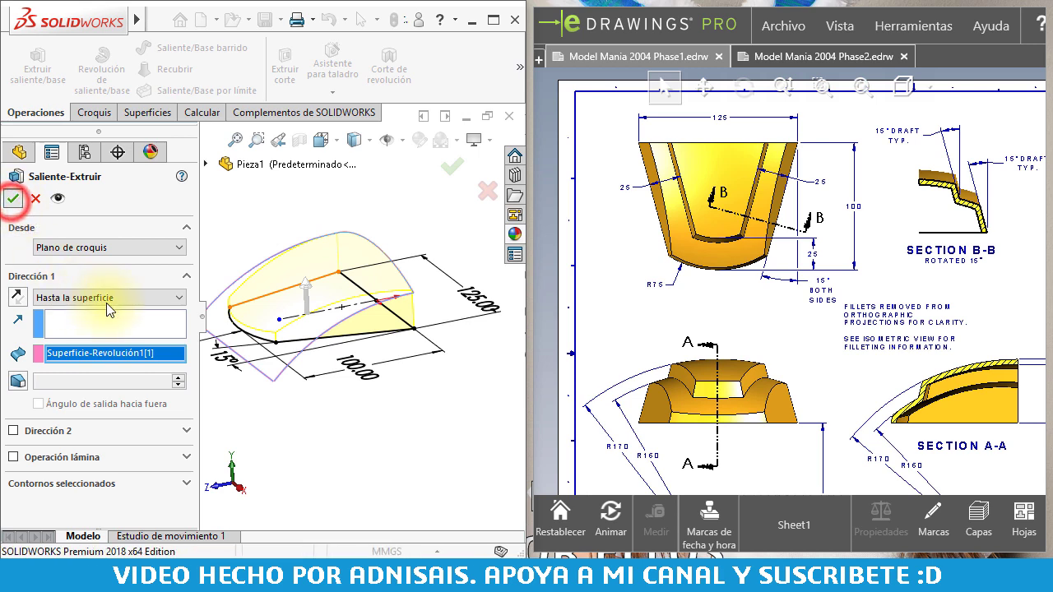
# Hide both revolved surface bodies and orbit to inspect the extruded solid
pyautogui.click(115, 284)
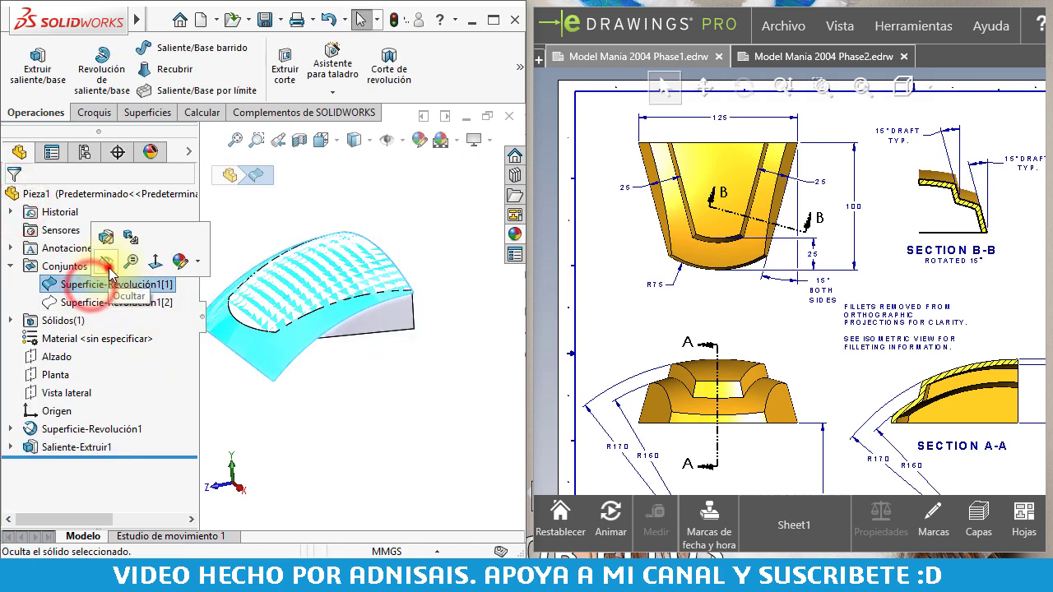
pyautogui.click(111, 238)
pyautogui.click(250, 230)
pyautogui.moveTo(332, 302)
pyautogui.mouseDown(button='middle')
pyautogui.moveTo(367, 278)
pyautogui.moveTo(386, 280)
pyautogui.mouseUp(button='middle')
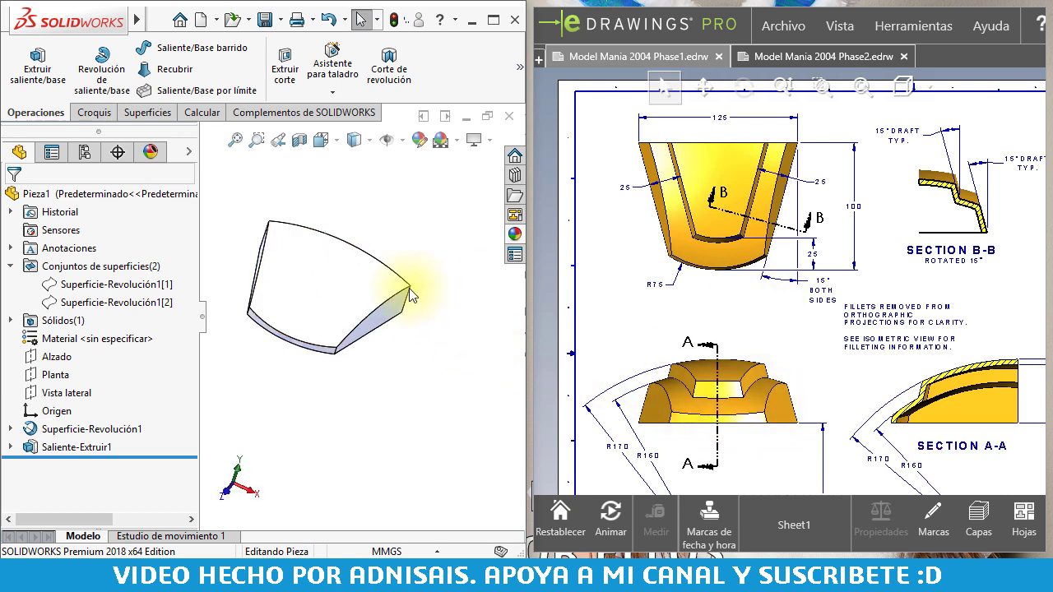
pyautogui.moveTo(408, 288); pyautogui.dragTo(381, 283, button='middle')
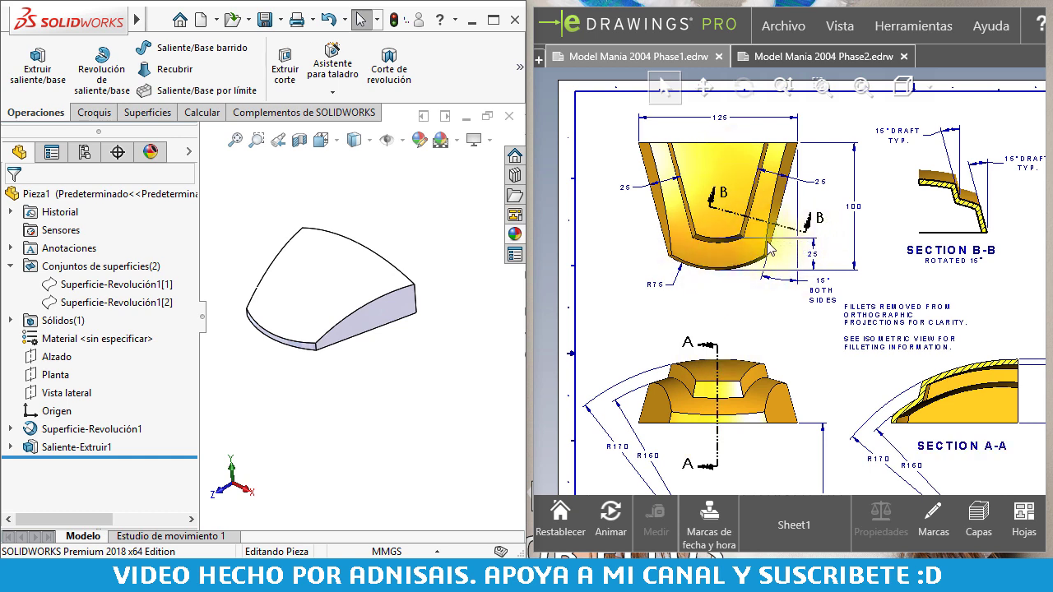
pyautogui.moveTo(318, 265)
pyautogui.mouseDown(button='middle')
pyautogui.moveTo(341, 235)
pyautogui.moveTo(342, 247)
pyautogui.mouseUp(button='middle')
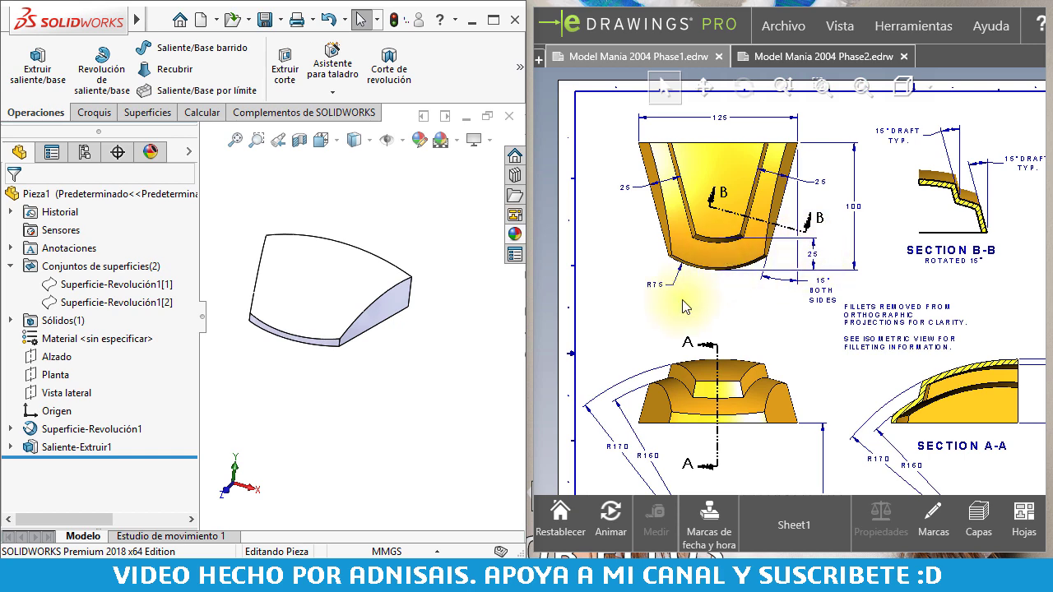
# On the Planta plane, offset Croquis2's sides and bottom arc 25 mm inward
pyautogui.click(53, 374)
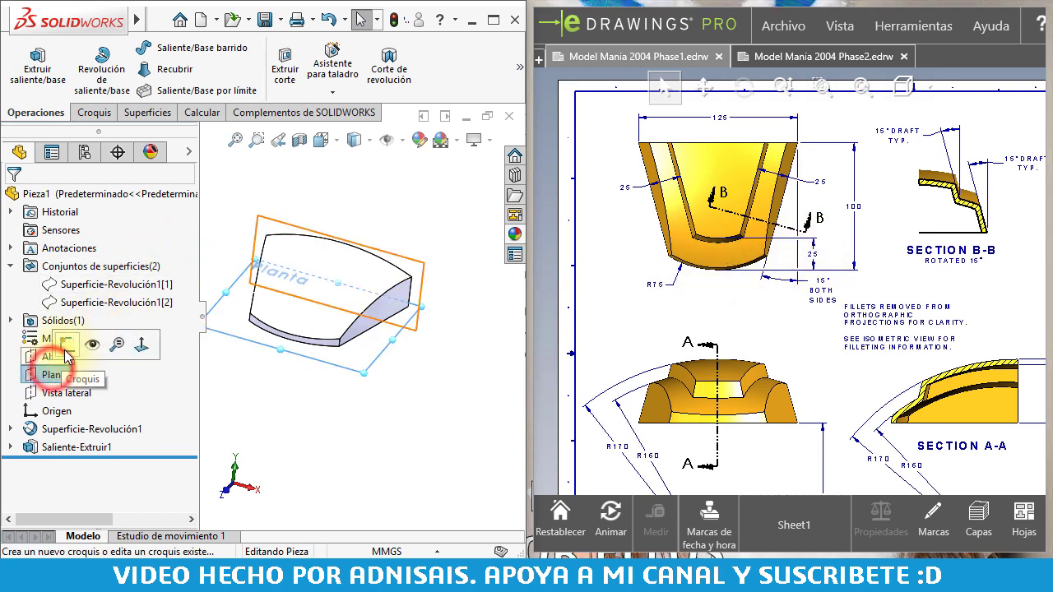
pyautogui.click(82, 345)
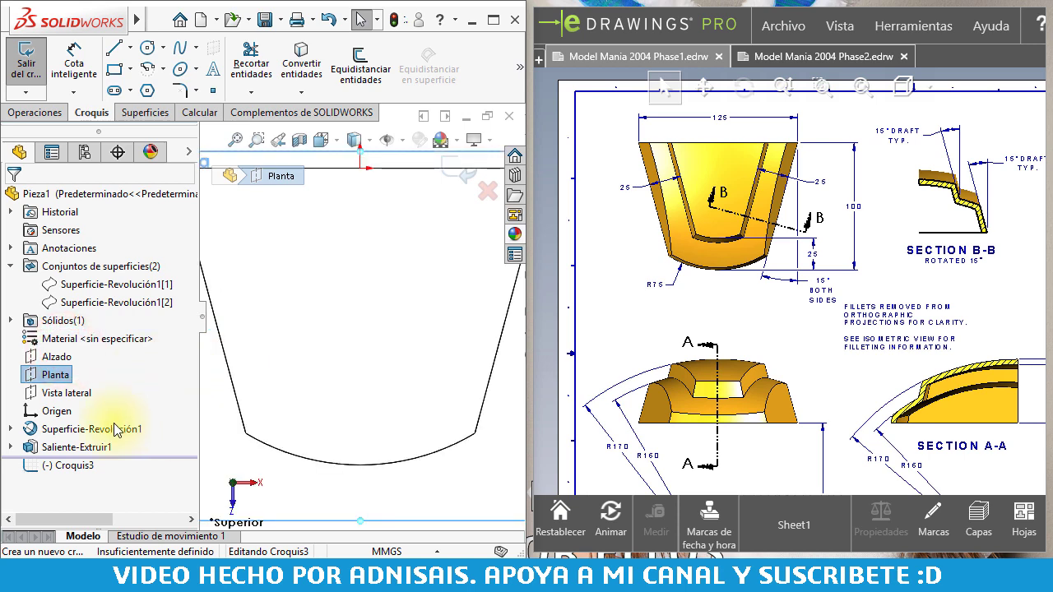
pyautogui.click(49, 466)
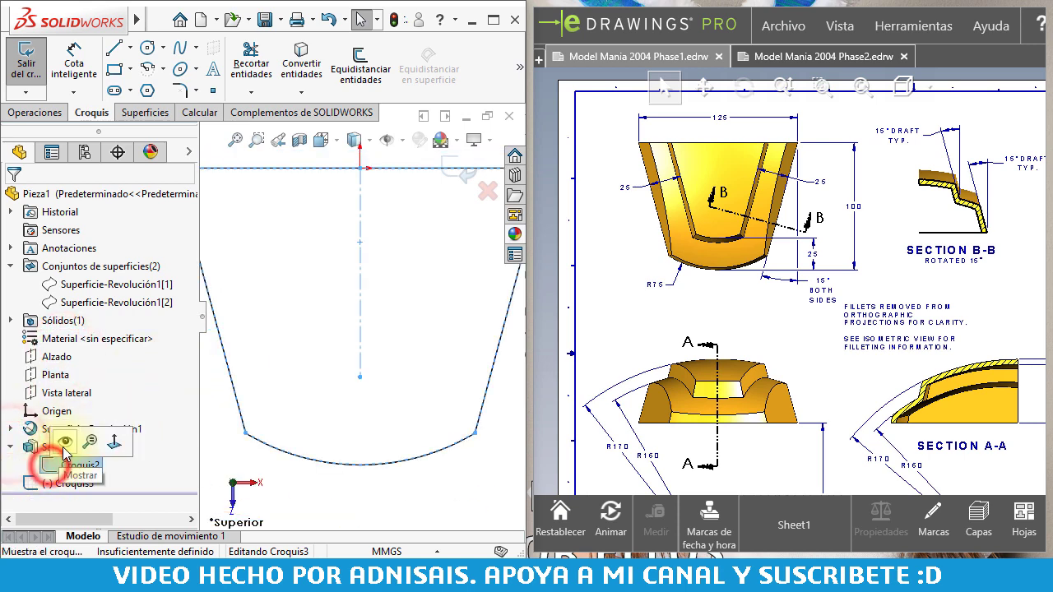
pyautogui.scroll(5, 362, 346)
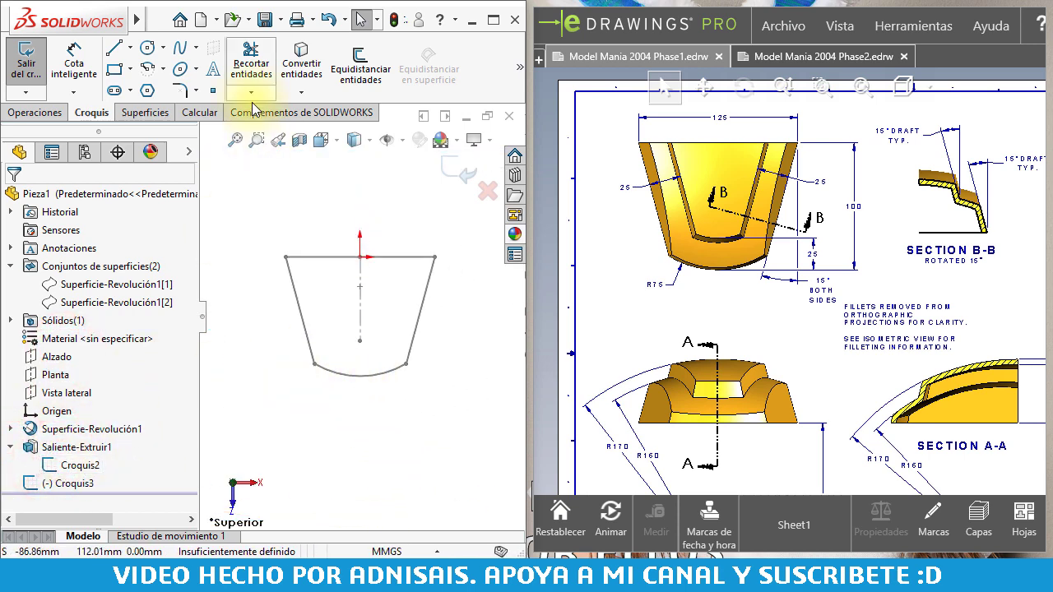
pyautogui.click(260, 180)
pyautogui.click(362, 62)
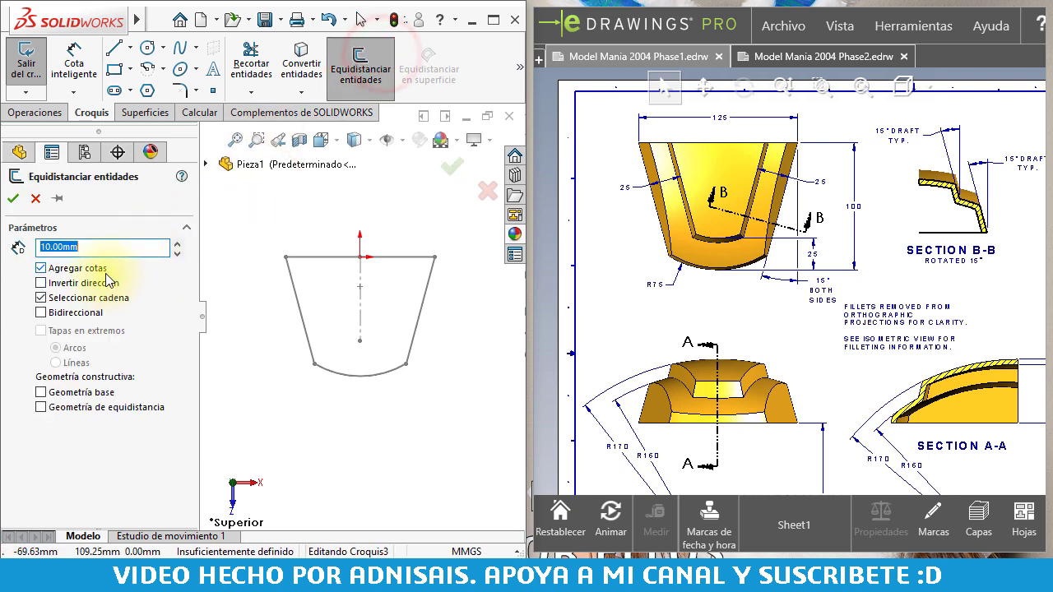
pyautogui.click(307, 333)
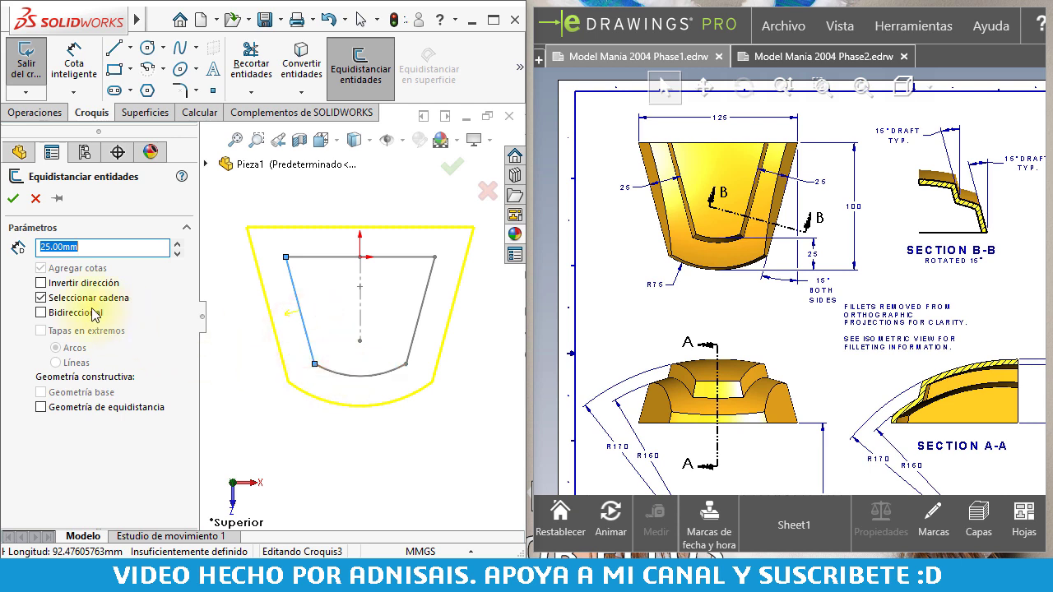
pyautogui.click(81, 303)
pyautogui.click(341, 373)
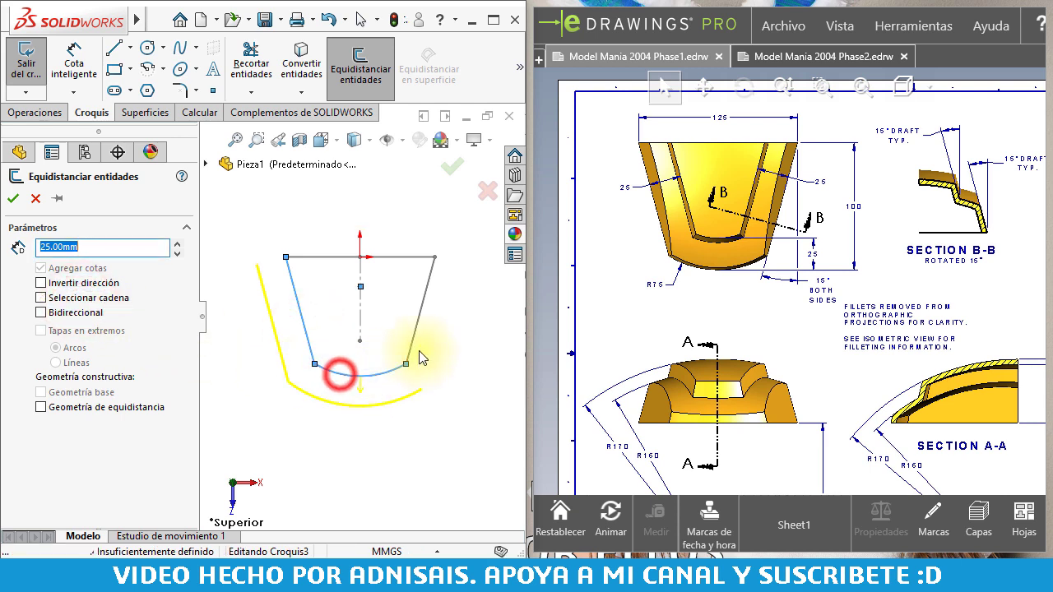
pyautogui.click(411, 354)
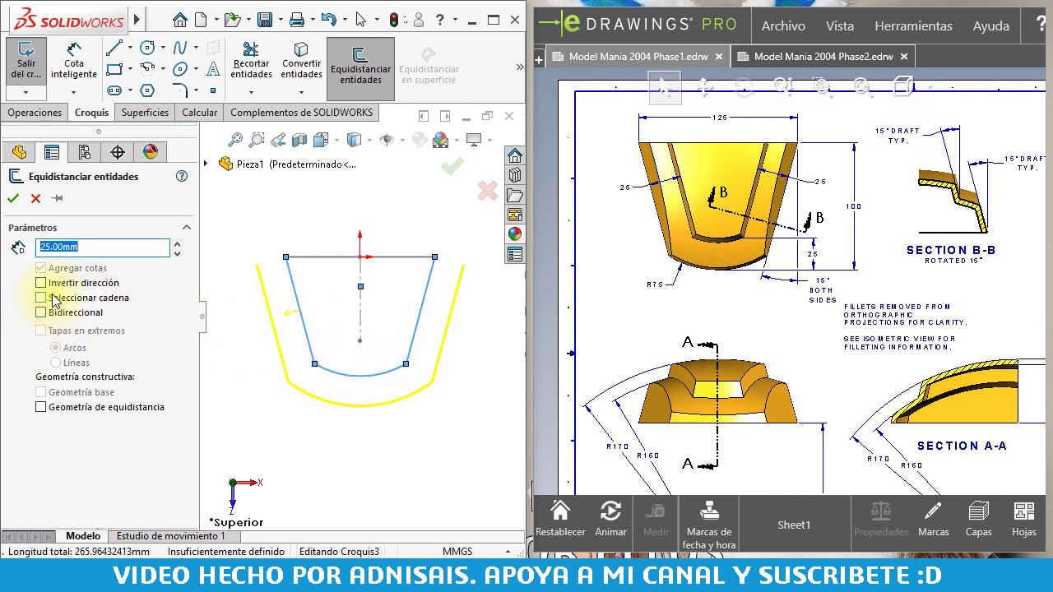
pyautogui.click(12, 198)
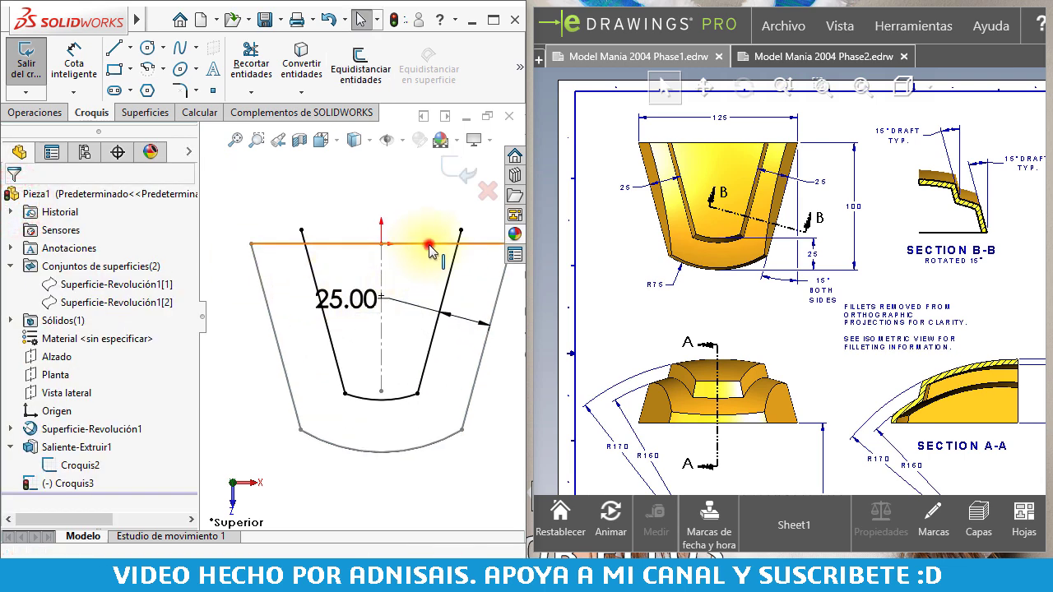
# Convert the trapezoid's top edge into the sketch, trim its outer ends and exit
pyautogui.click(428, 246)
pyautogui.click(310, 78)
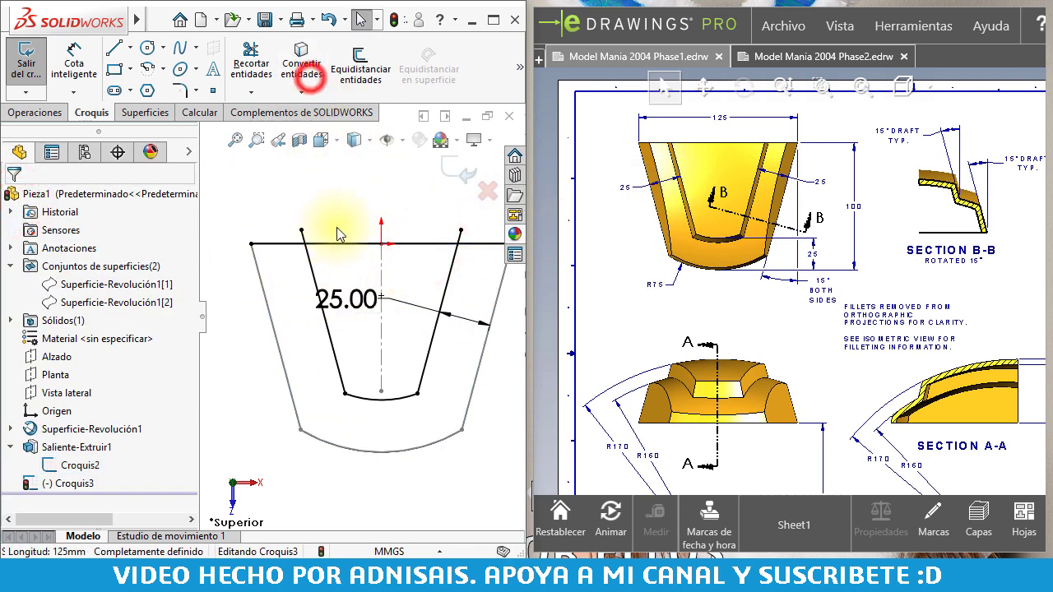
pyautogui.click(246, 65)
pyautogui.moveTo(256, 277); pyautogui.dragTo(330, 234)
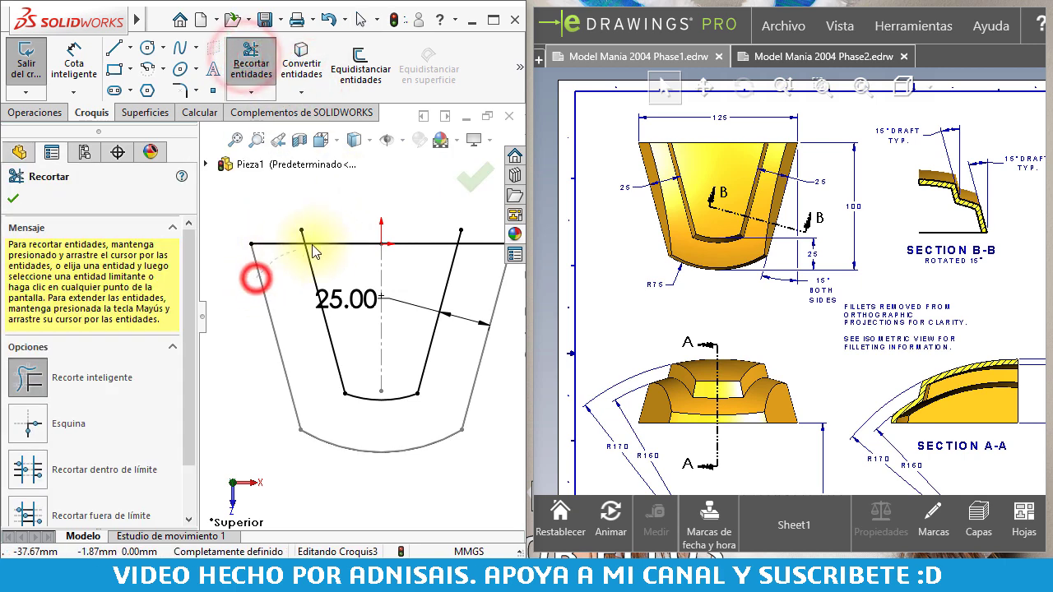
pyautogui.hotkey('ctrl', 'z')
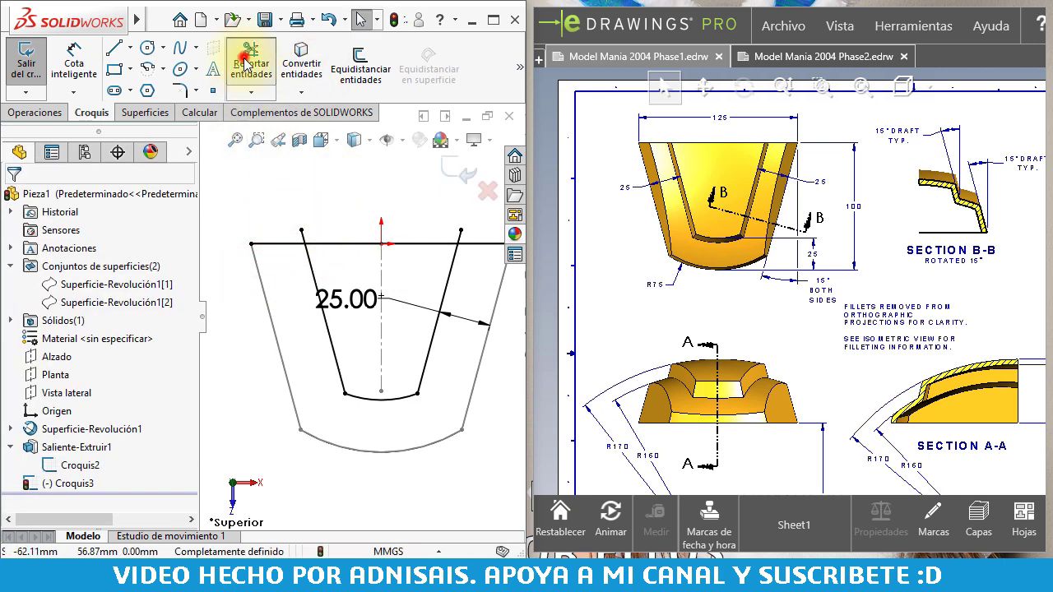
pyautogui.click(251, 65)
pyautogui.moveTo(269, 290)
pyautogui.mouseDown()
pyautogui.moveTo(288, 248)
pyautogui.moveTo(306, 241)
pyautogui.mouseUp()
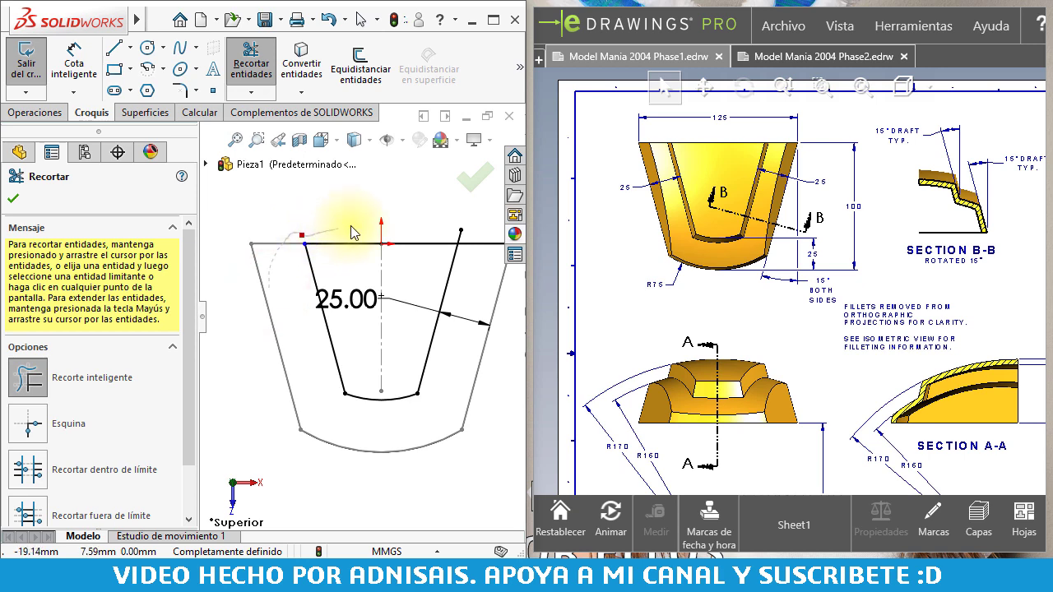
pyautogui.moveTo(470, 245); pyautogui.dragTo(436, 215)
pyautogui.scroll(3, 458, 264)
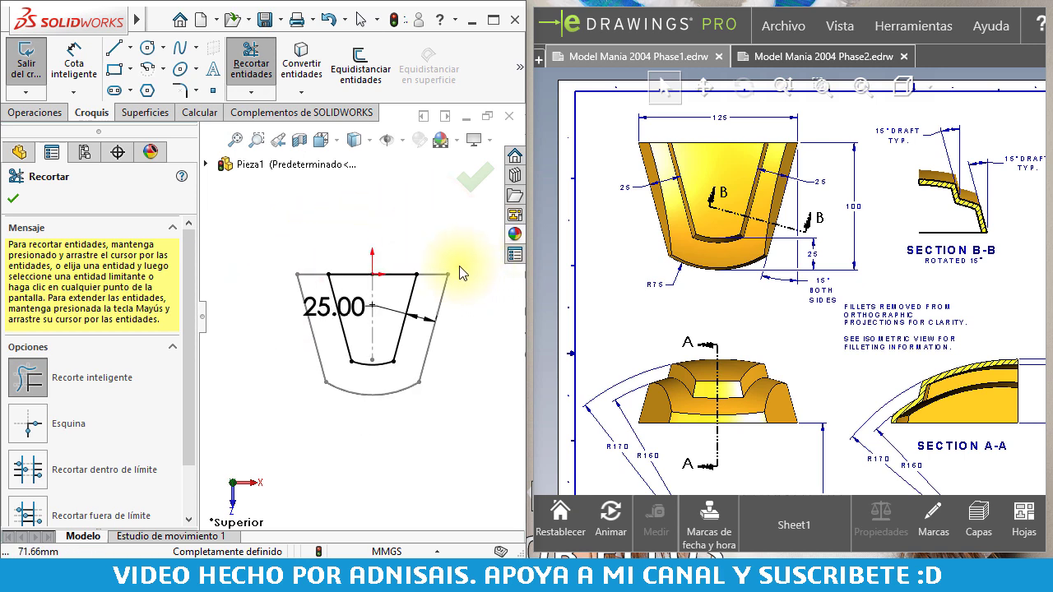
pyautogui.click(25, 70)
pyautogui.click(36, 114)
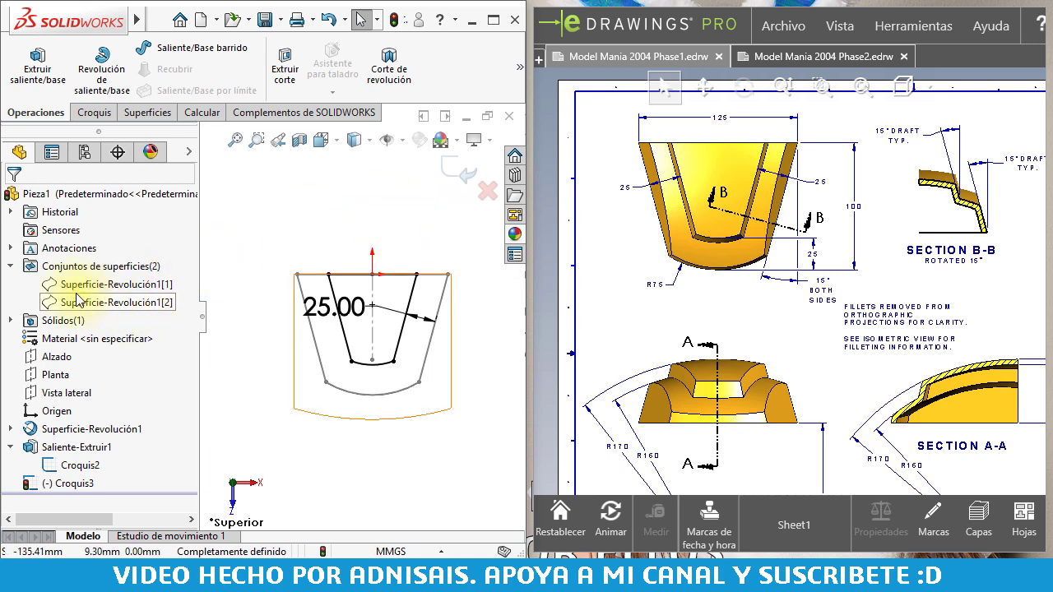
# Extrude the inner sketch as a boss up to surface Superficie-Revolución1[2]
pyautogui.hotkey('ctrl', '7')
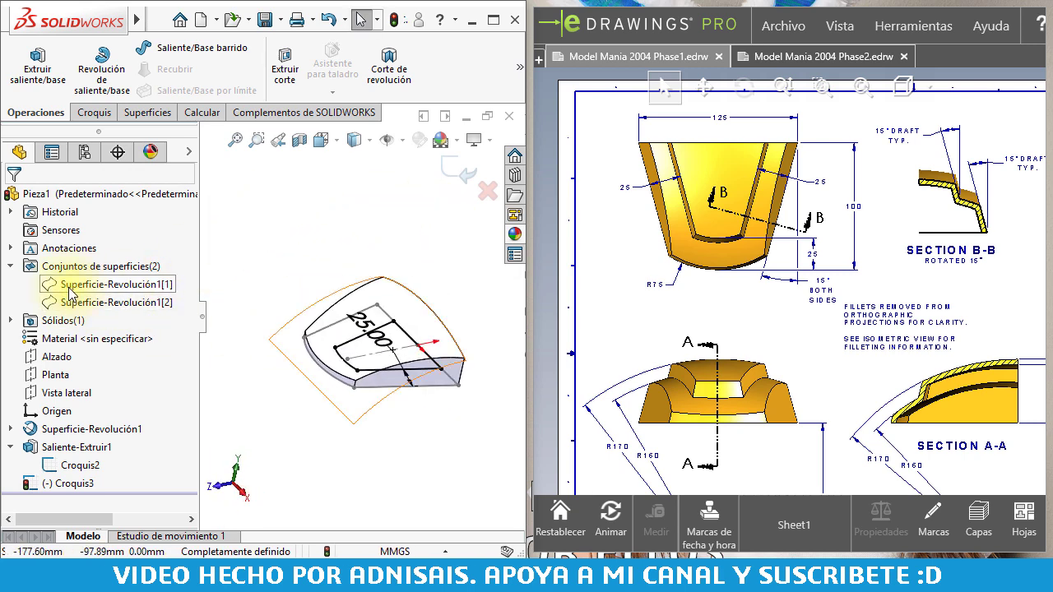
pyautogui.click(67, 303)
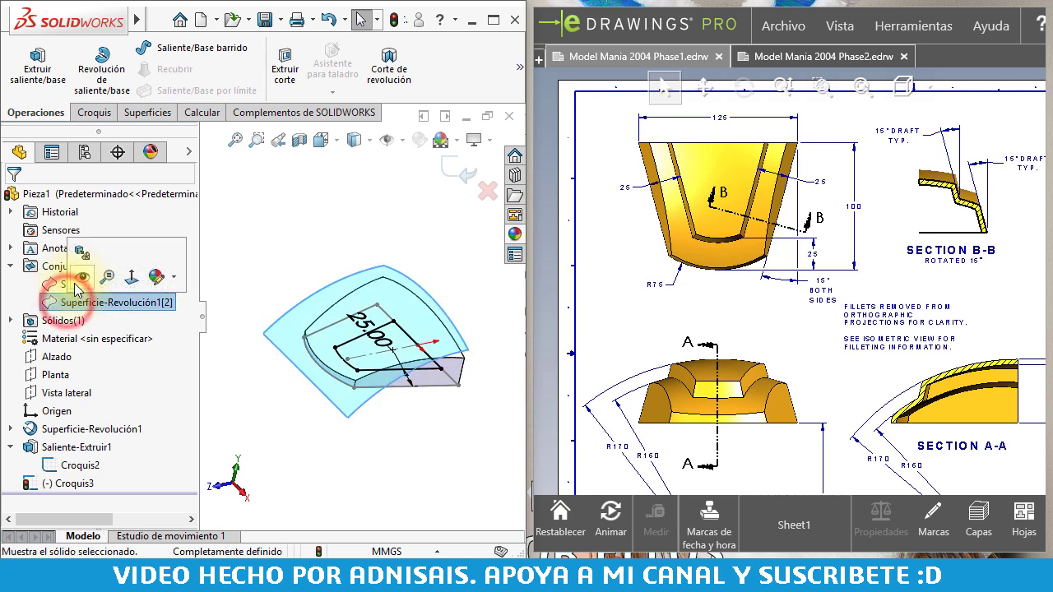
pyautogui.moveTo(372, 301); pyautogui.dragTo(362, 341, button='middle')
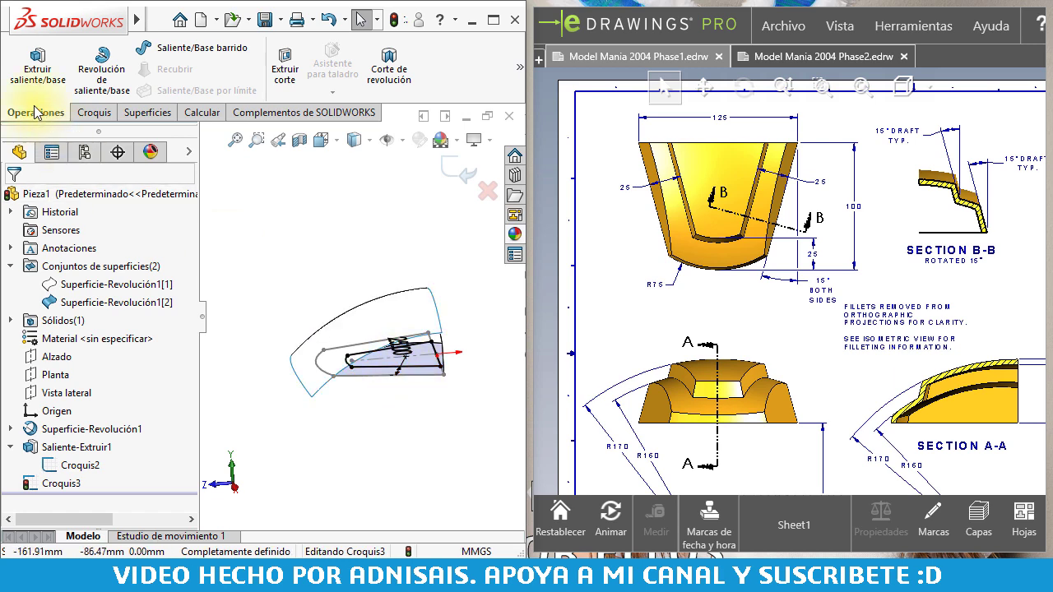
pyautogui.click(37, 70)
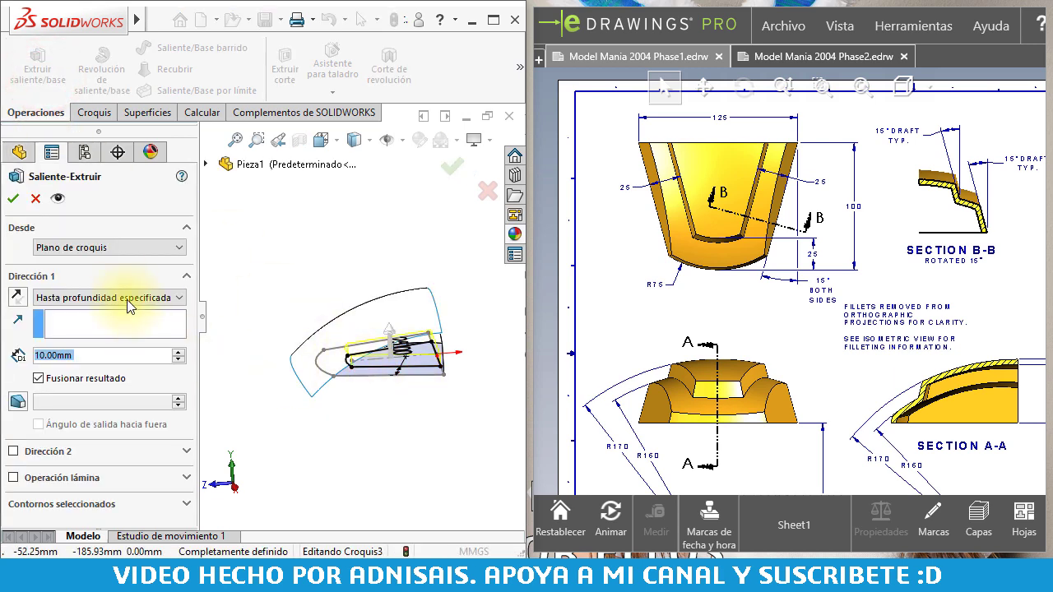
pyautogui.click(132, 297)
pyautogui.click(89, 346)
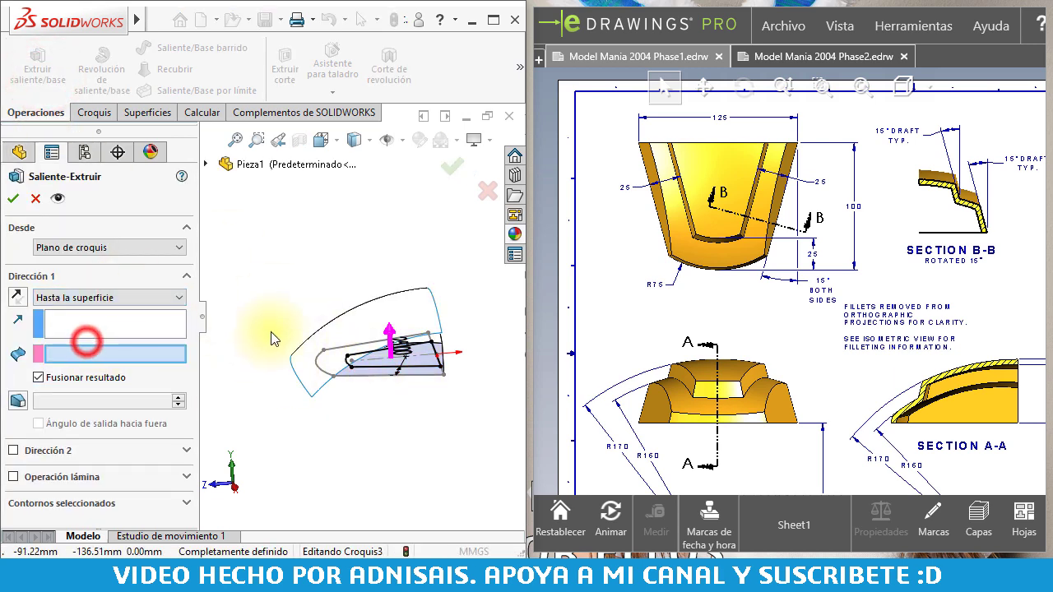
pyautogui.click(294, 353)
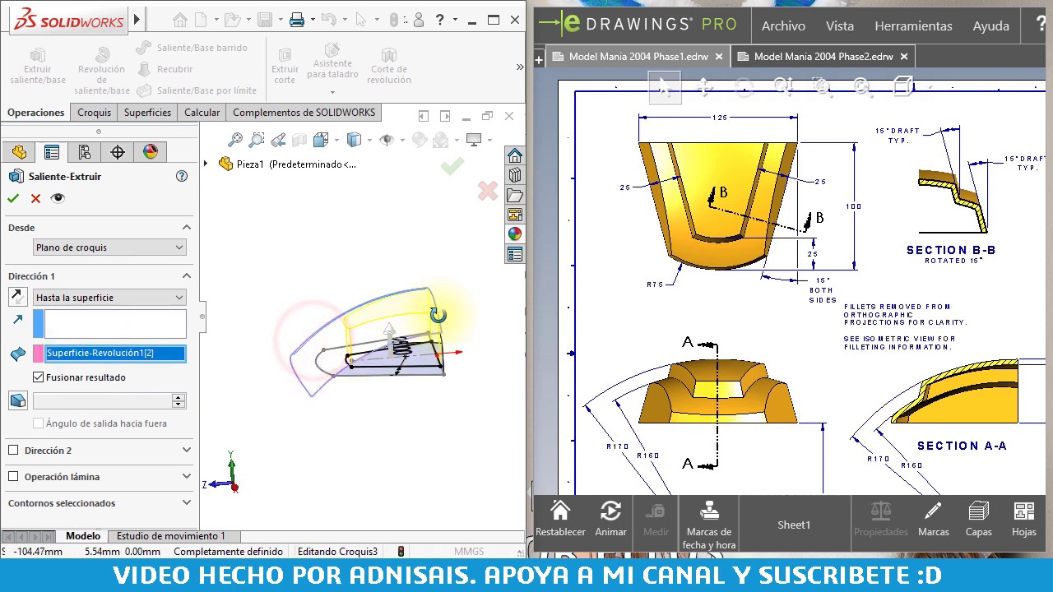
pyautogui.scroll(-5, 305, 352)
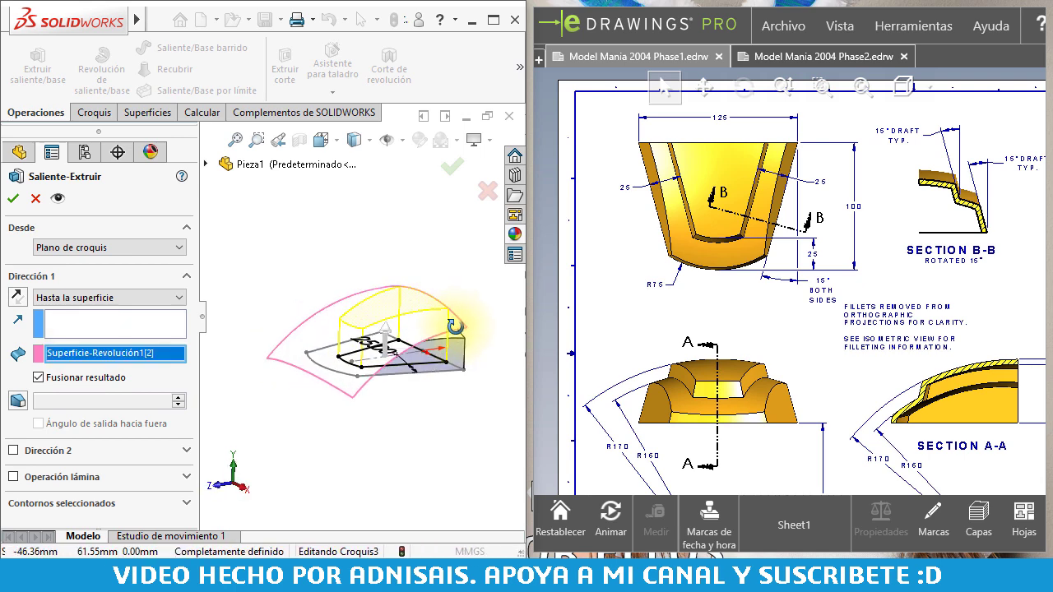
pyautogui.click(18, 202)
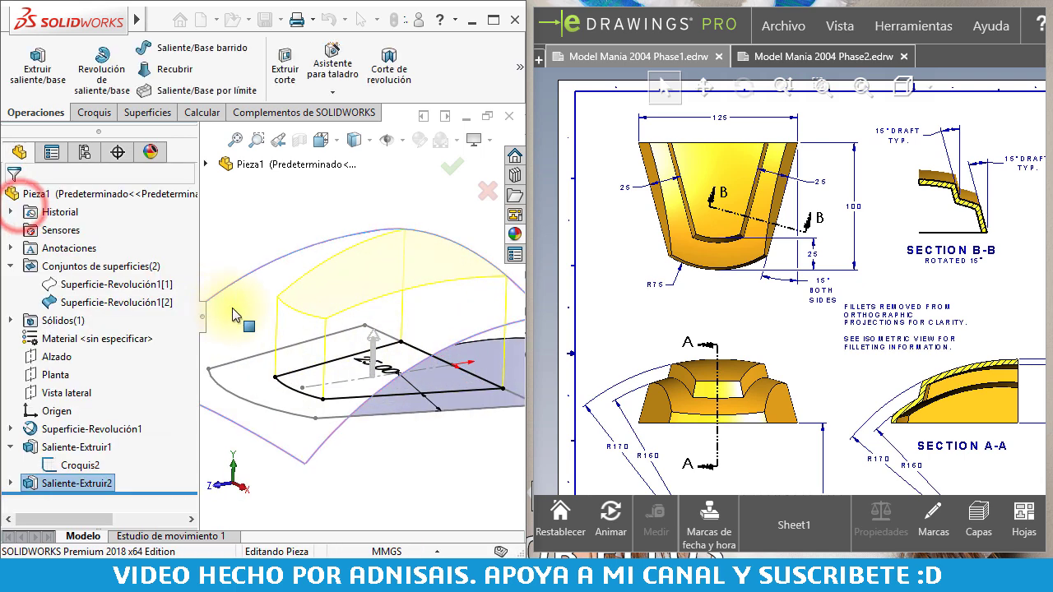
# Hide the revolved surfaces and base sketch, then orbit to inspect the new boss
pyautogui.click(107, 301)
pyautogui.click(120, 274)
pyautogui.moveTo(287, 214)
pyautogui.mouseDown(button='middle')
pyautogui.moveTo(393, 274)
pyautogui.moveTo(418, 360)
pyautogui.mouseUp(button='middle')
pyautogui.click(424, 354)
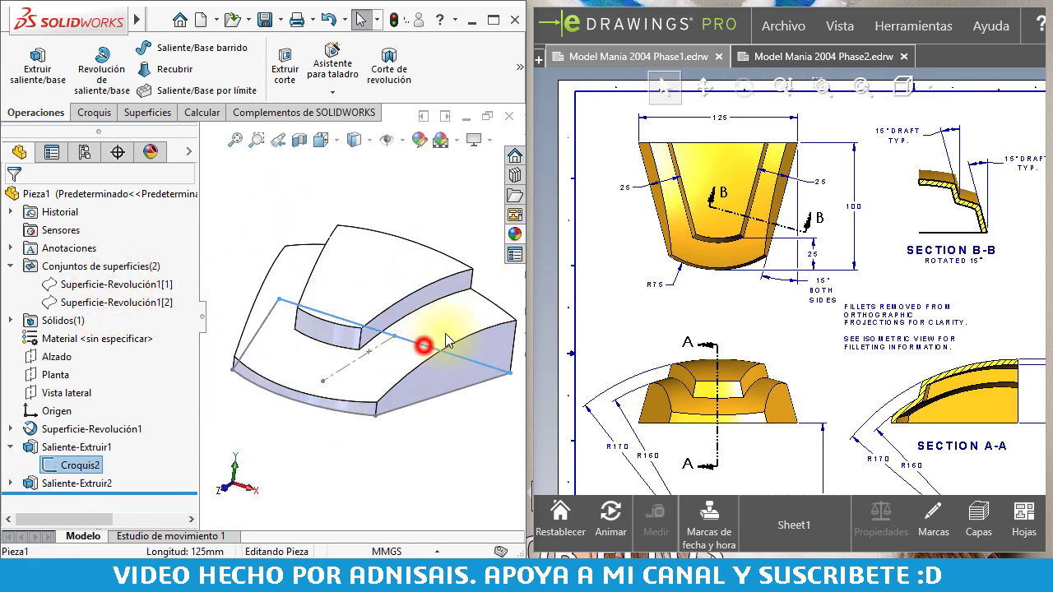
pyautogui.click(493, 300)
pyautogui.moveTo(345, 394); pyautogui.dragTo(370, 369, button='middle')
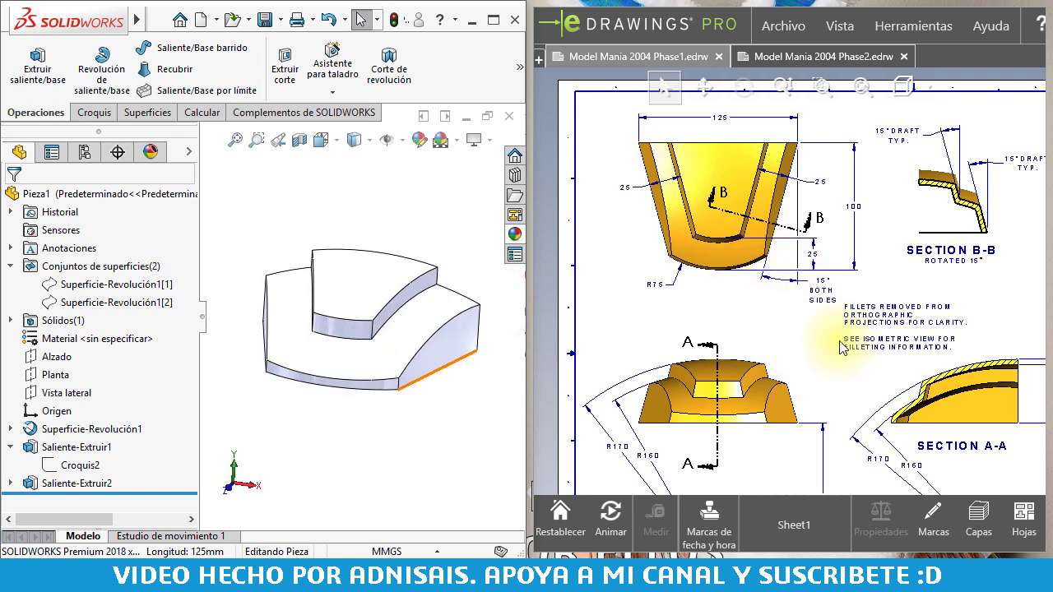
pyautogui.moveTo(843, 347)
pyautogui.mouseDown(button='middle')
pyautogui.moveTo(802, 302)
pyautogui.moveTo(791, 346)
pyautogui.mouseUp(button='middle')
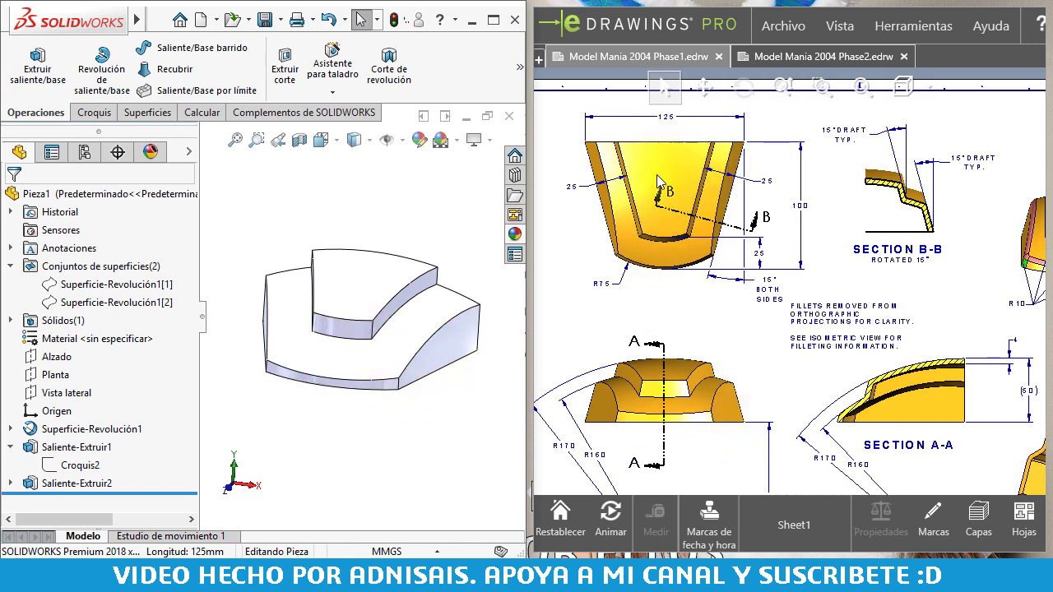
# Expand the Features ribbon overflow to reveal draft, shell and rib tools
pyautogui.click(390, 289)
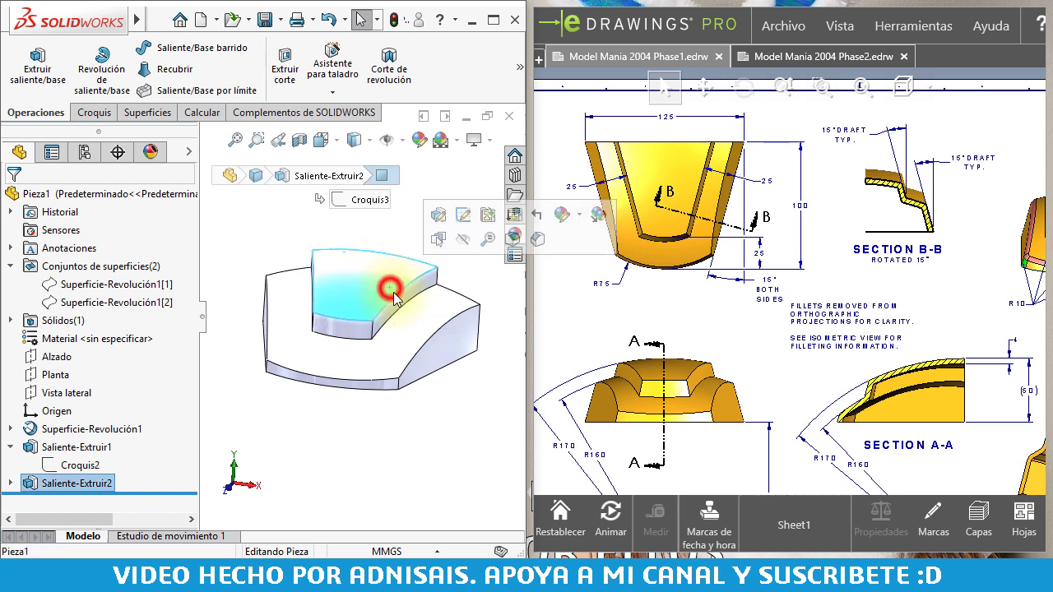
pyautogui.click(353, 237)
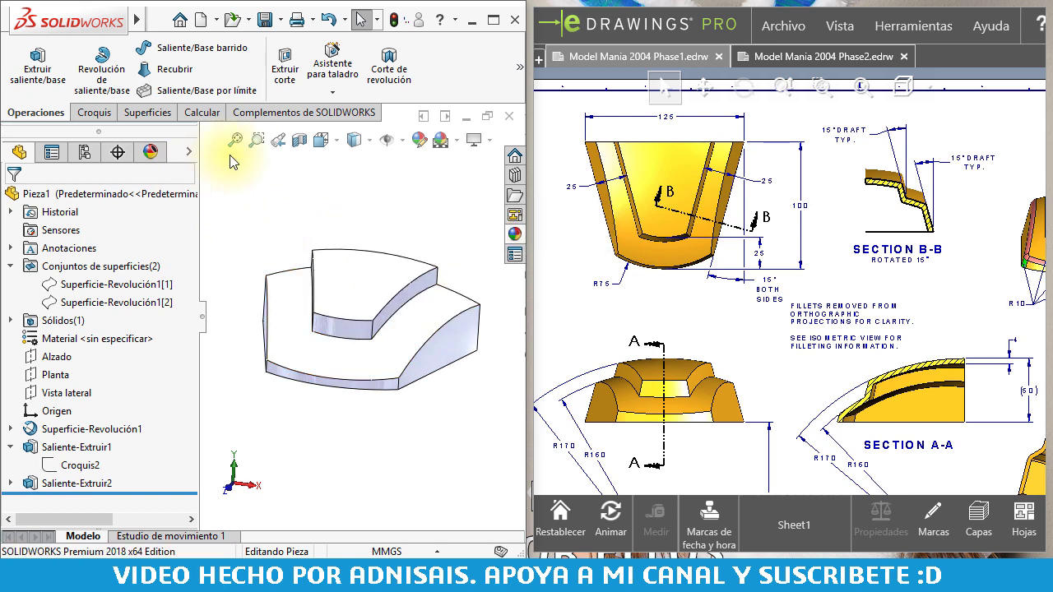
pyautogui.click(519, 68)
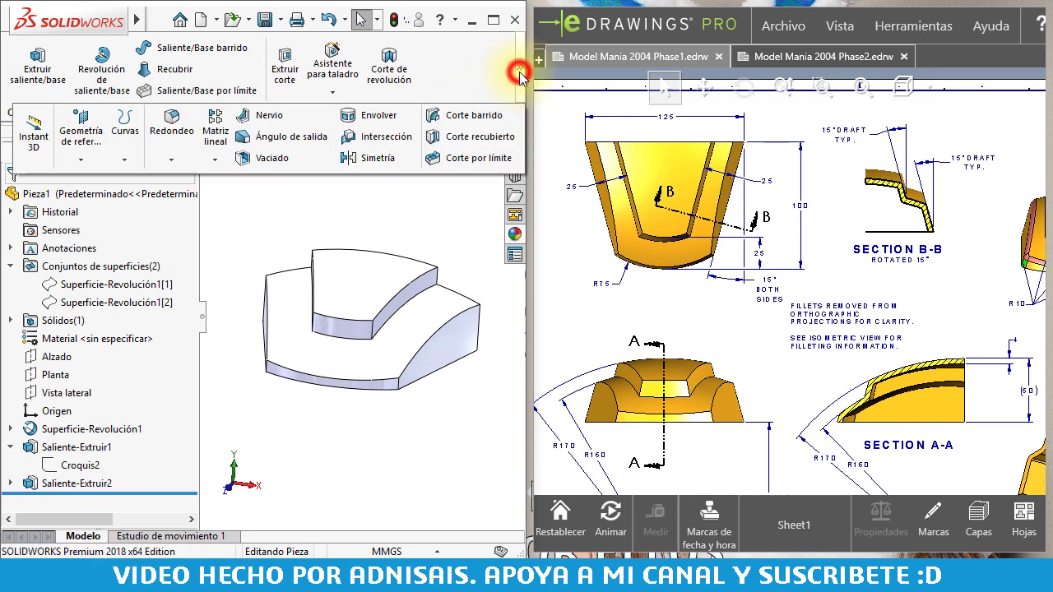
# Start a parting-line draft pulling from Planta and pick the first two bottom edges
pyautogui.click(260, 137)
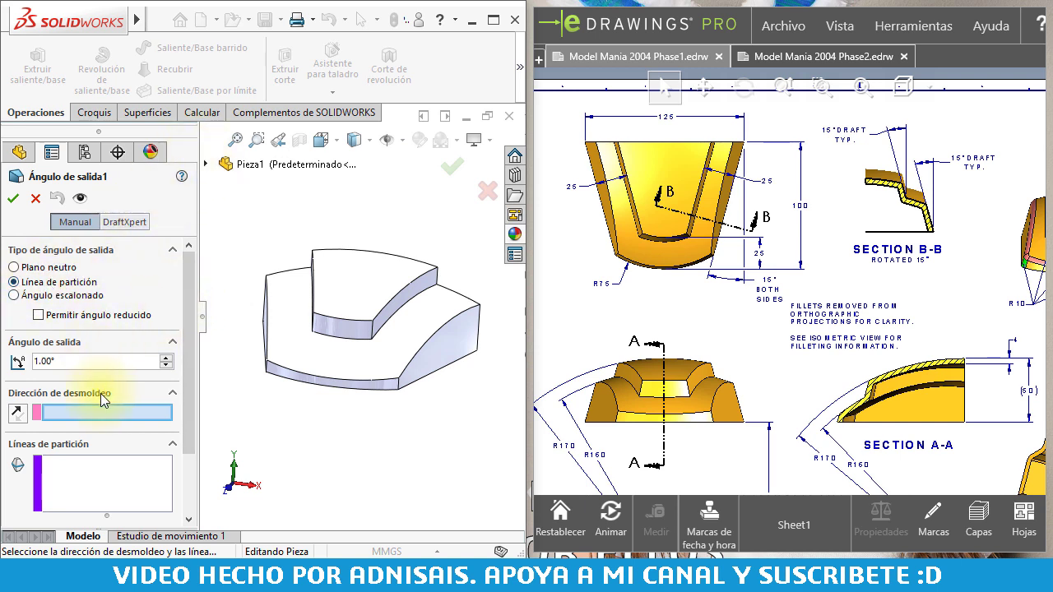
pyautogui.click(205, 166)
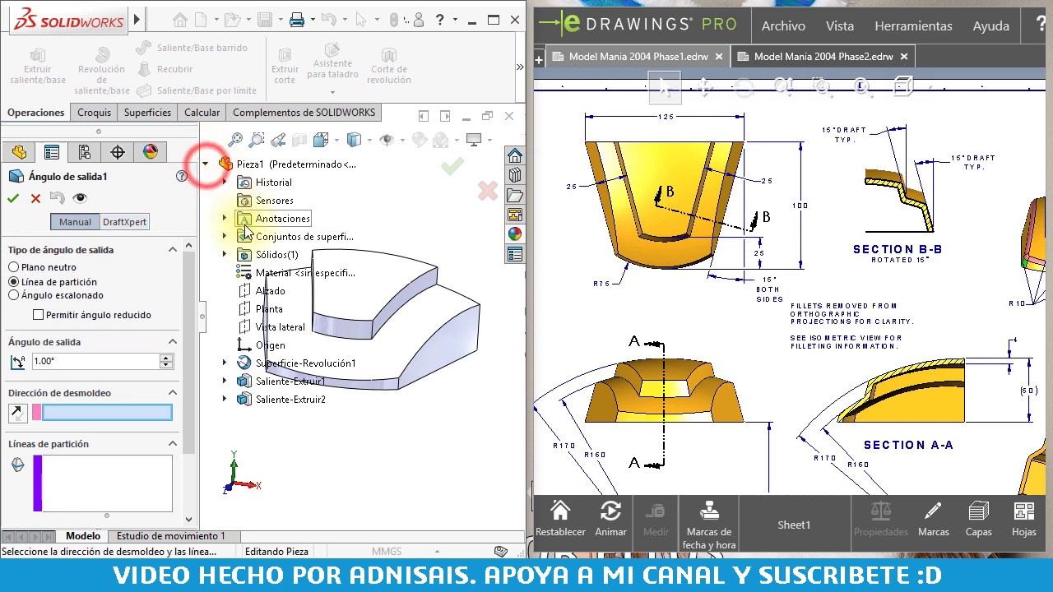
pyautogui.click(251, 310)
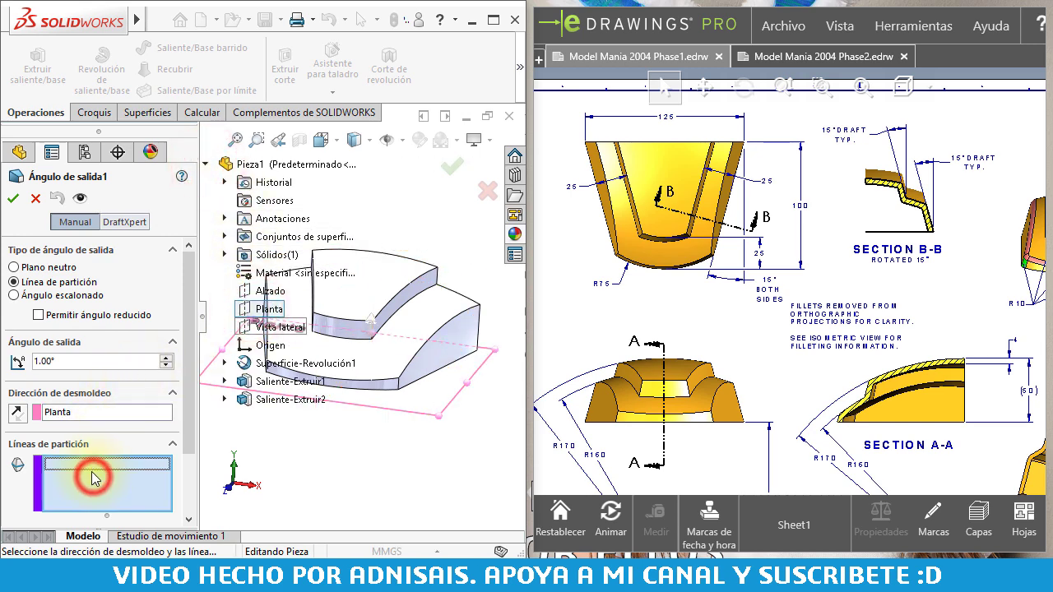
pyautogui.click(420, 385)
pyautogui.click(380, 396)
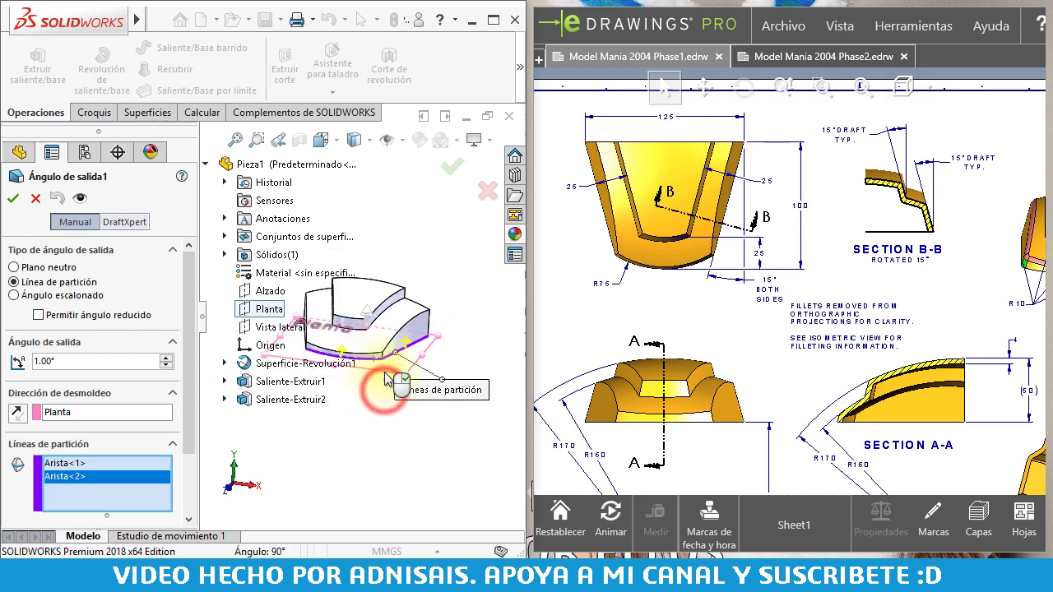
# Pick the remaining base and boss parting edges and set the draft angle to 15°
pyautogui.moveTo(397, 324); pyautogui.dragTo(453, 403, button='middle')
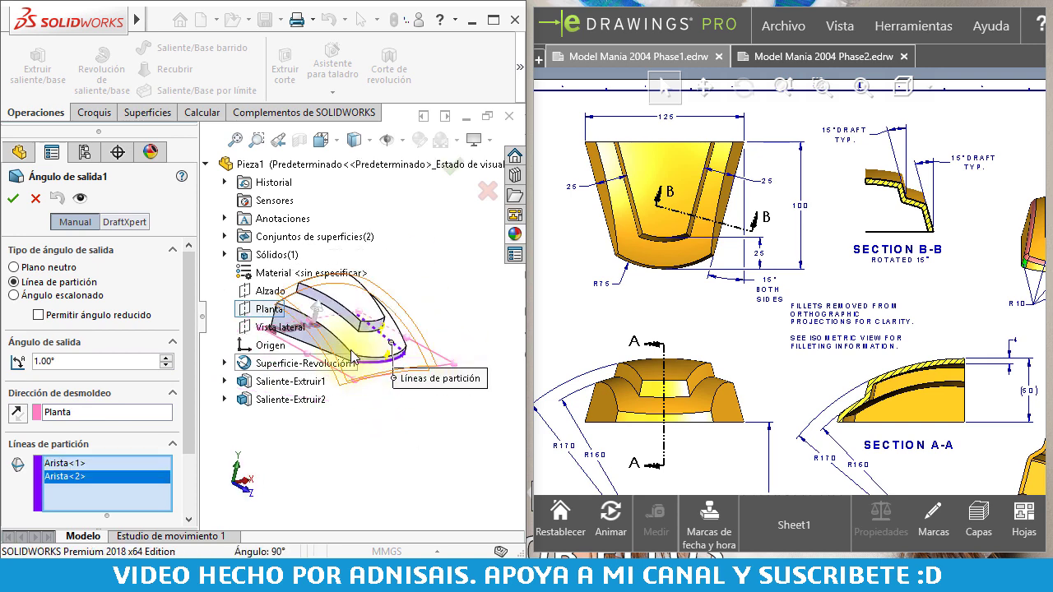
pyautogui.scroll(-2, 453, 403)
pyautogui.scroll(-3, 411, 403)
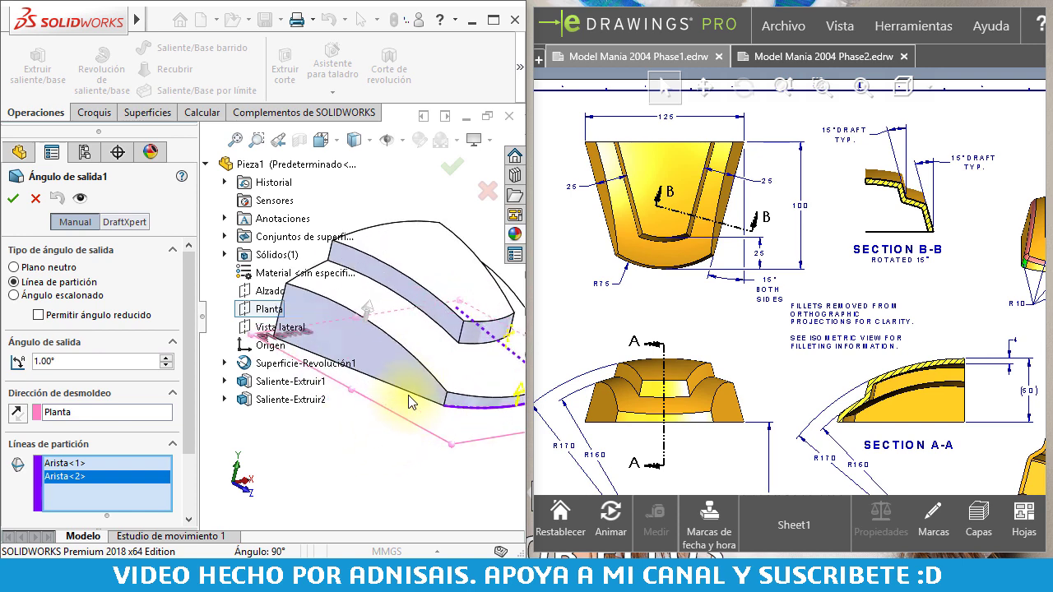
pyautogui.click(414, 398)
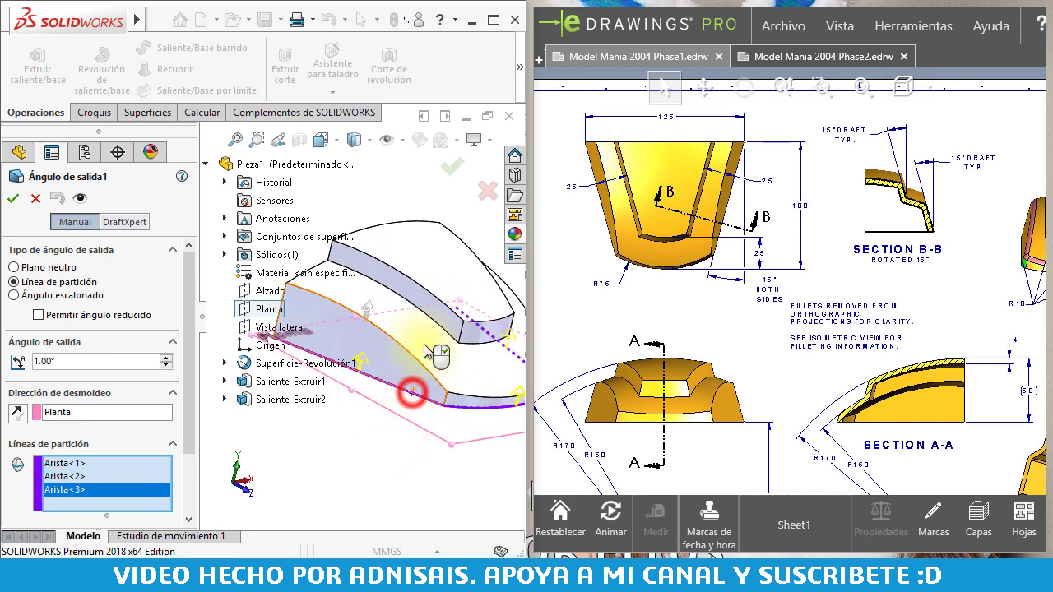
pyautogui.click(419, 281)
pyautogui.click(491, 327)
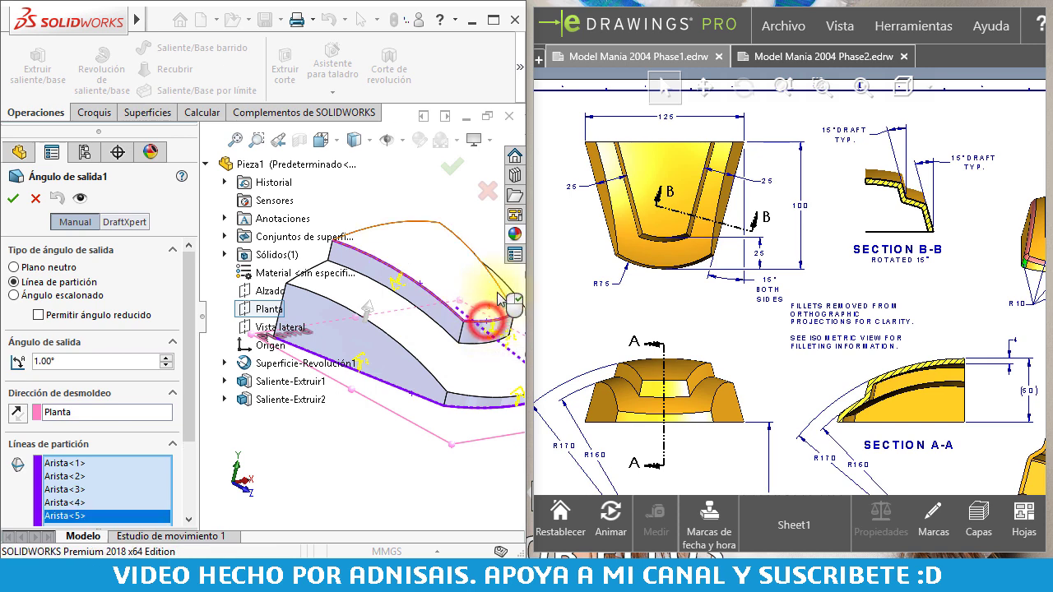
pyautogui.click(503, 294)
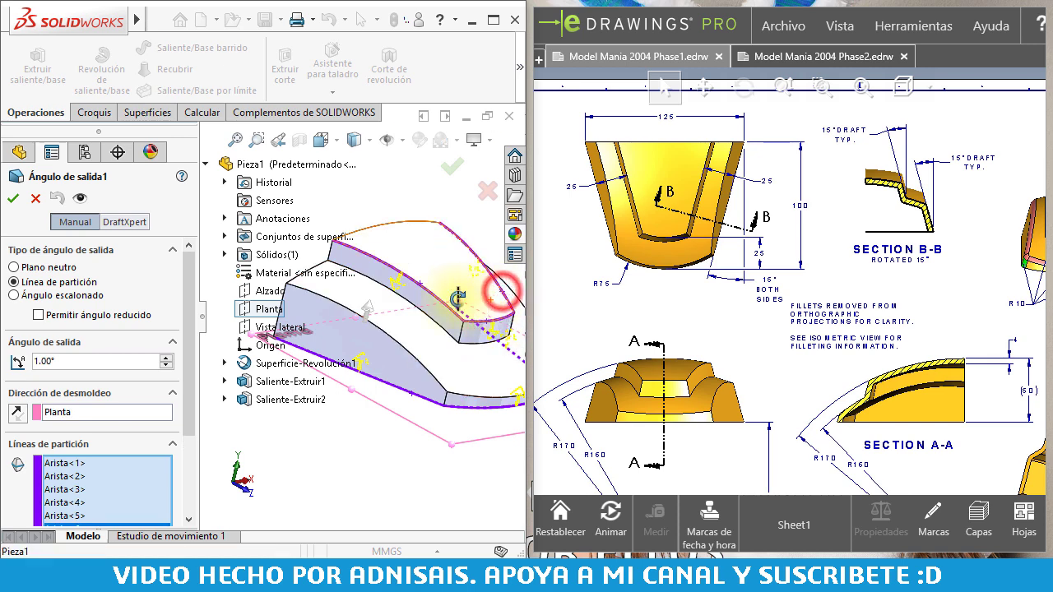
pyautogui.moveTo(502, 288); pyautogui.dragTo(444, 357, button='middle')
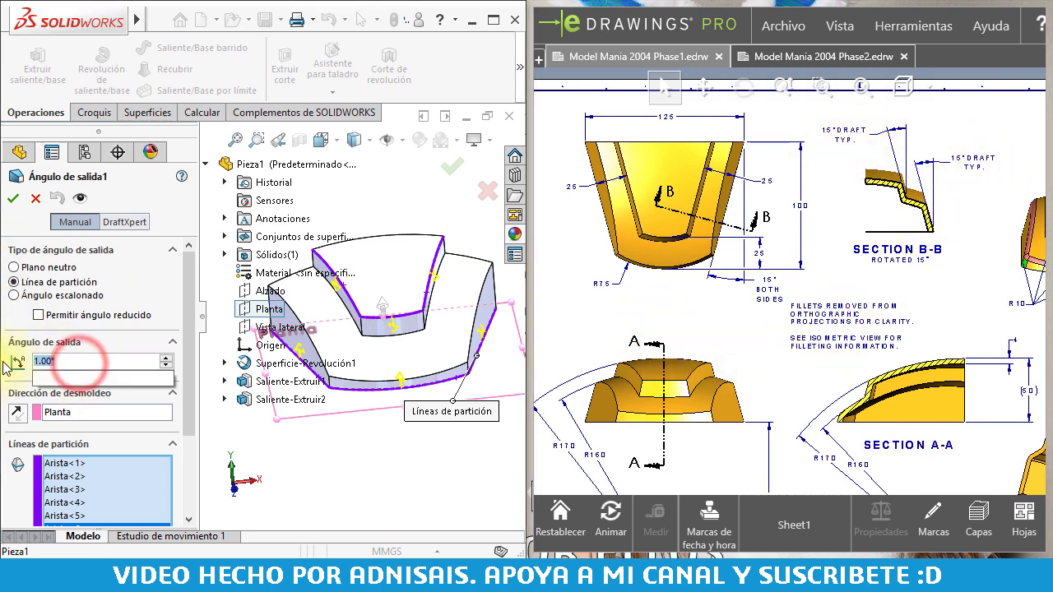
pyautogui.write('15')
pyautogui.press('Return')
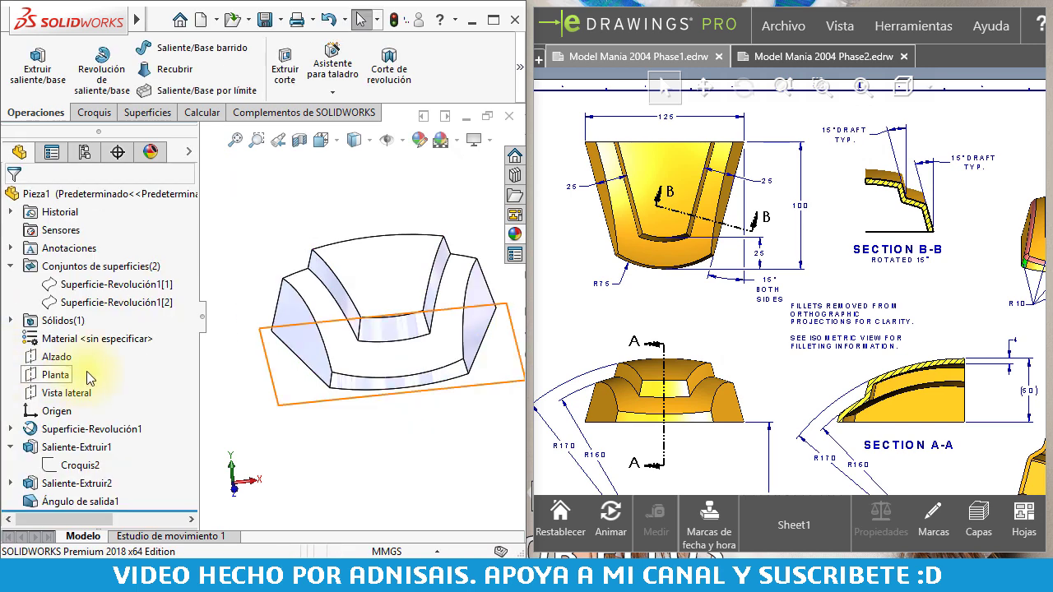
# Check the drafted faces from above and show sketches Croquis2 and Croquis3
pyautogui.moveTo(264, 206); pyautogui.dragTo(264, 193, button='right')
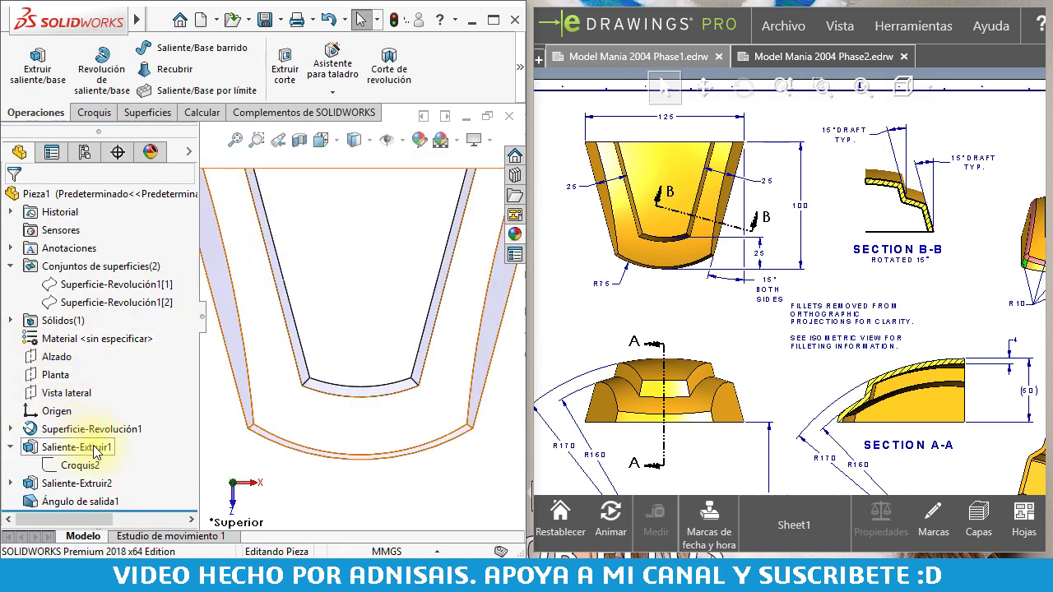
pyautogui.press('f')
pyautogui.click(459, 294)
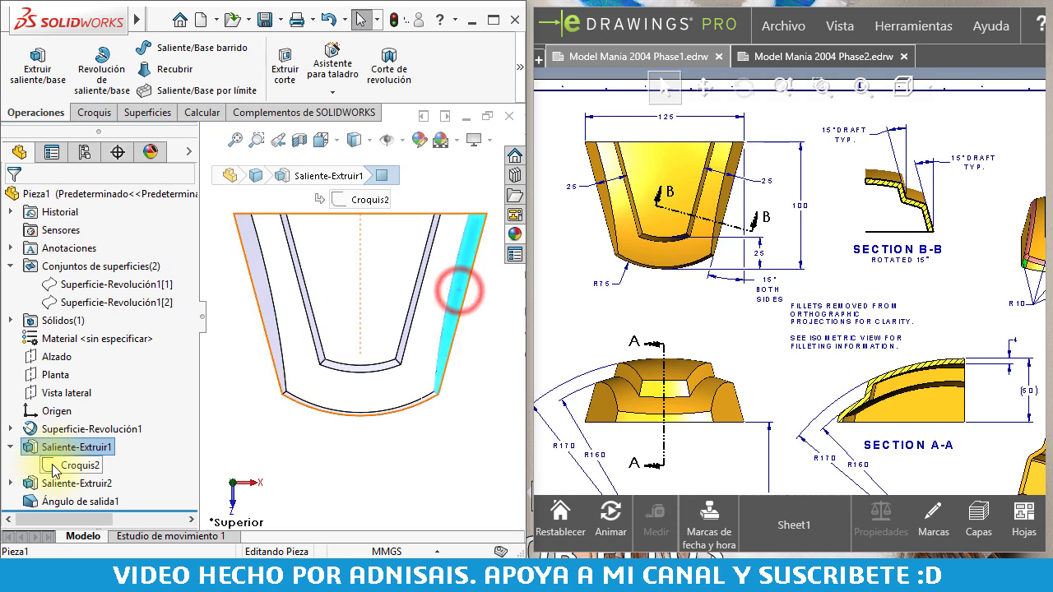
pyautogui.click(57, 467)
pyautogui.click(10, 483)
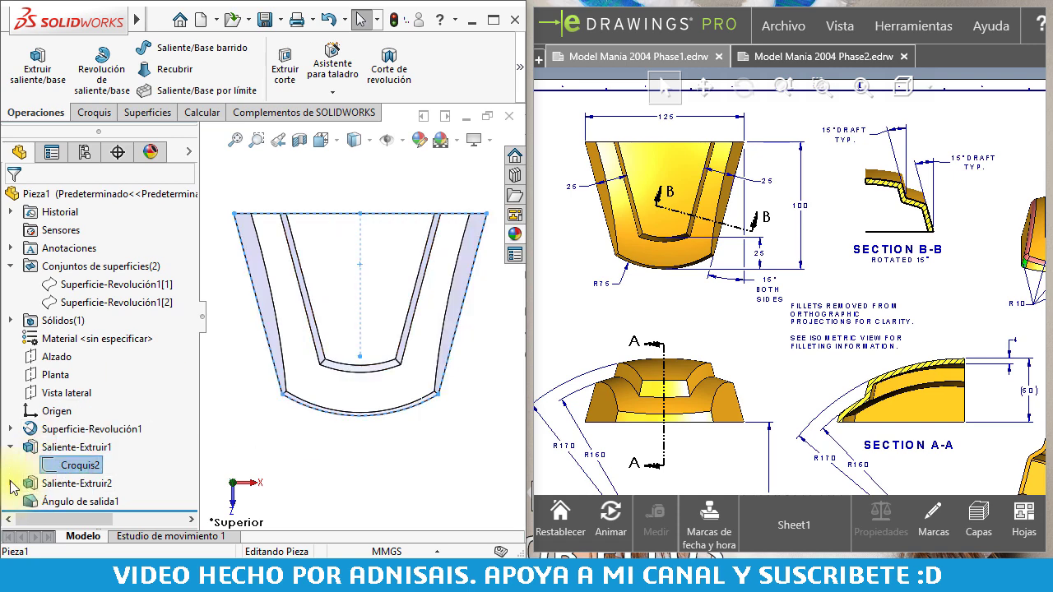
pyautogui.click(49, 500)
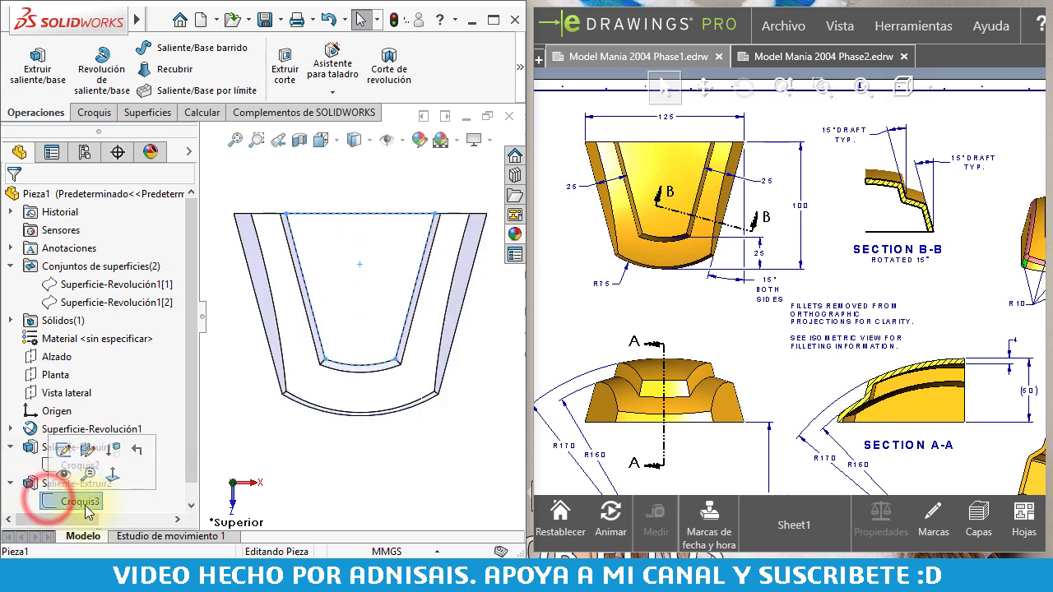
# Orbit the part back to 3-D and browse the reference drawing's isometric views
pyautogui.moveTo(388, 198)
pyautogui.mouseDown(button='middle')
pyautogui.moveTo(300, 233)
pyautogui.moveTo(744, 334)
pyautogui.mouseUp(button='middle')
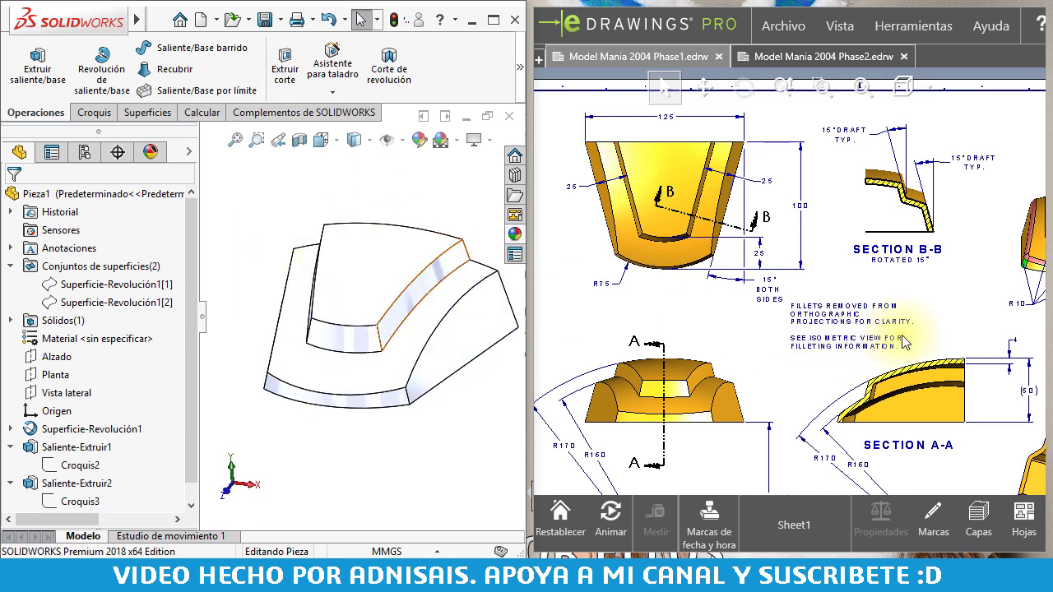
pyautogui.moveTo(904, 342)
pyautogui.mouseDown(button='middle')
pyautogui.moveTo(775, 307)
pyautogui.moveTo(736, 259)
pyautogui.mouseUp(button='middle')
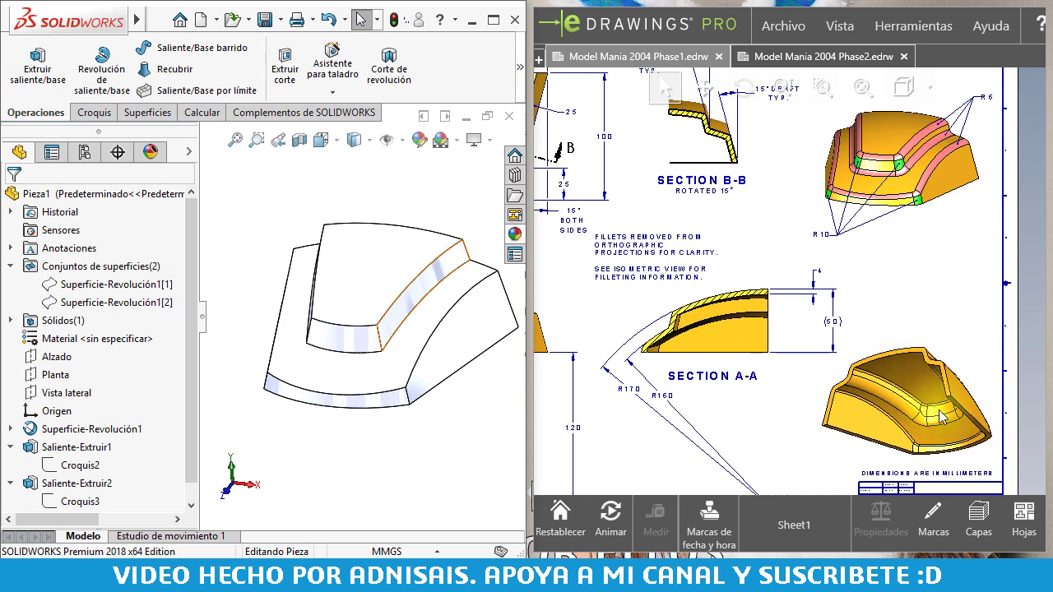
pyautogui.scroll(-2, 822, 300)
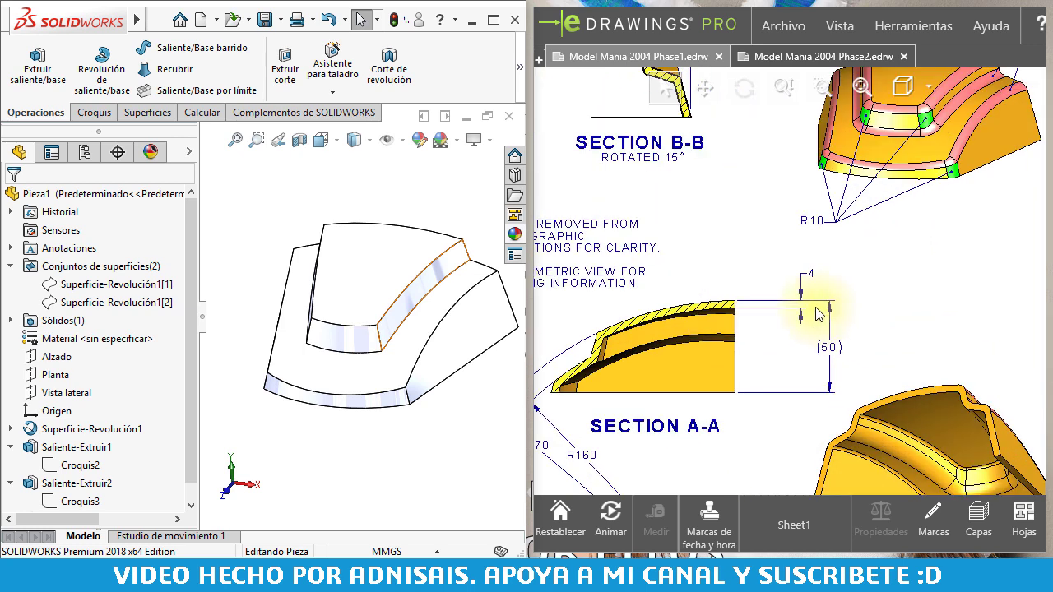
pyautogui.scroll(-1, 810, 284)
pyautogui.scroll(1, 916, 195)
pyautogui.scroll(1, 867, 321)
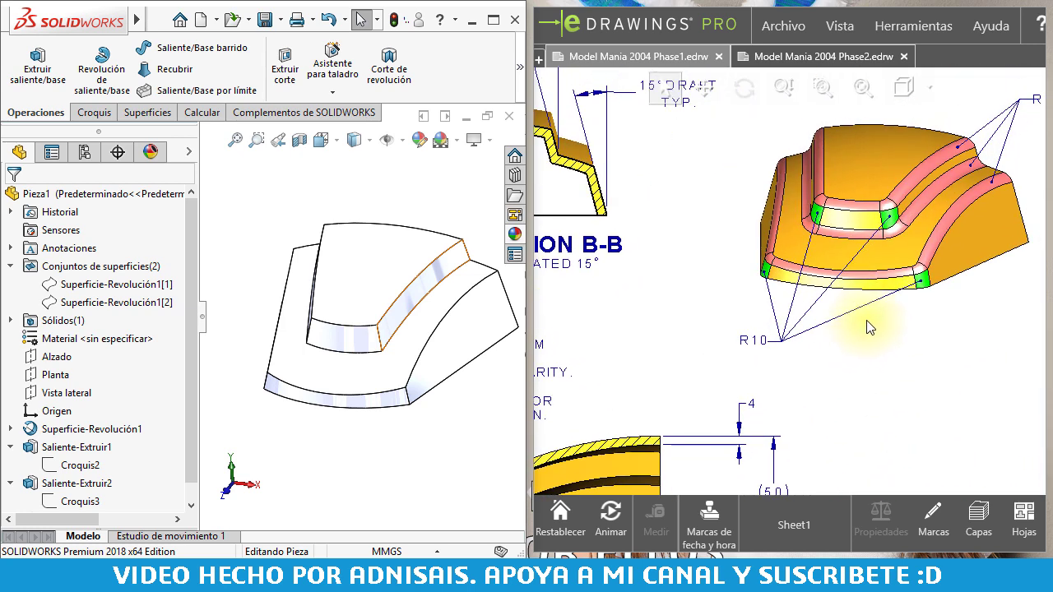
pyautogui.scroll(1, 924, 261)
pyautogui.scroll(1, 897, 288)
pyautogui.scroll(-1, 830, 270)
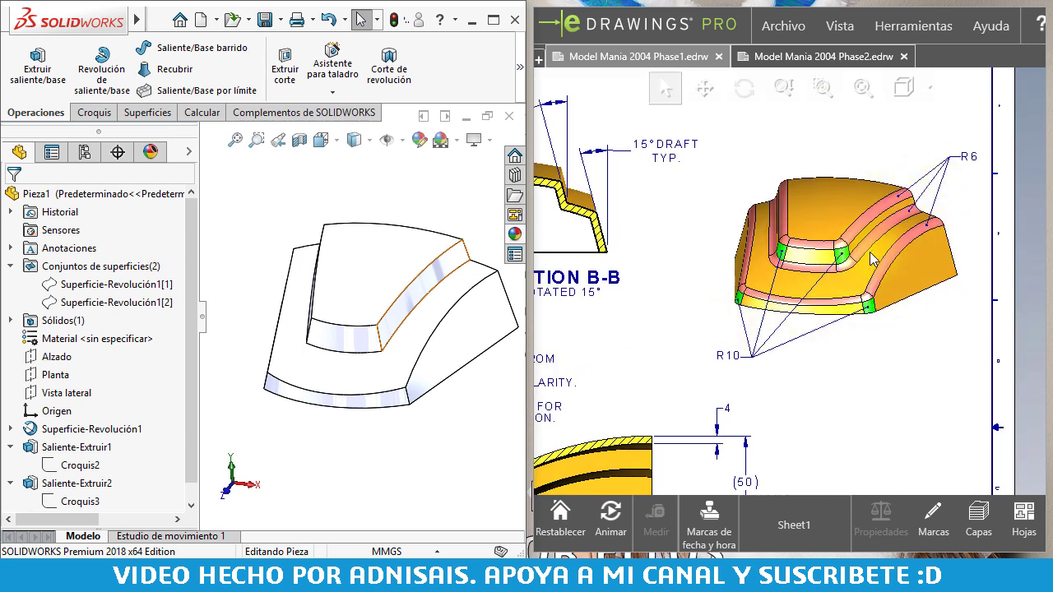
# Round the four vertical step edges with a 10 mm fillet
pyautogui.click(517, 67)
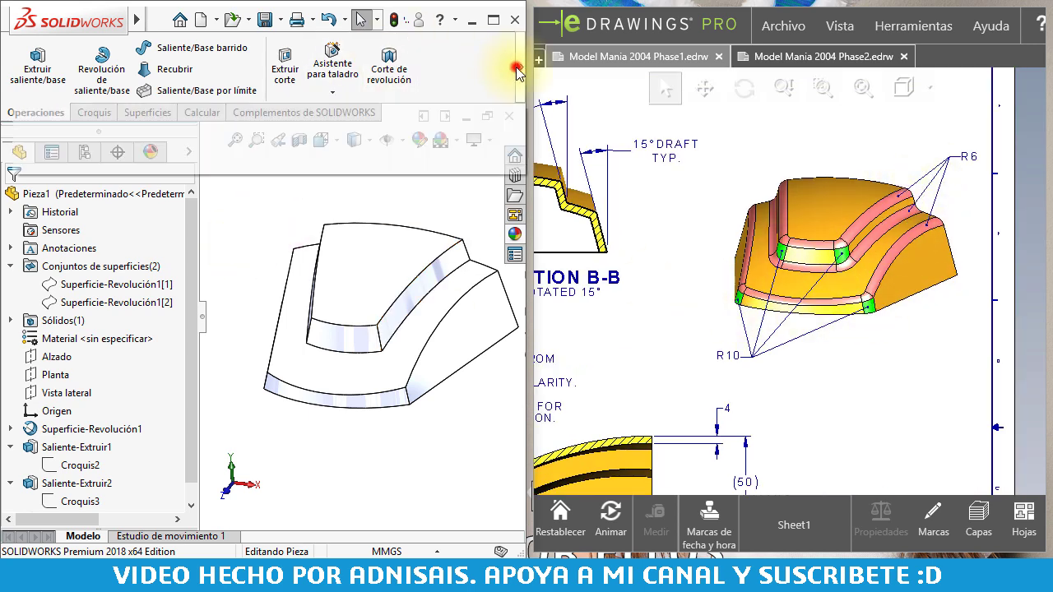
pyautogui.click(181, 132)
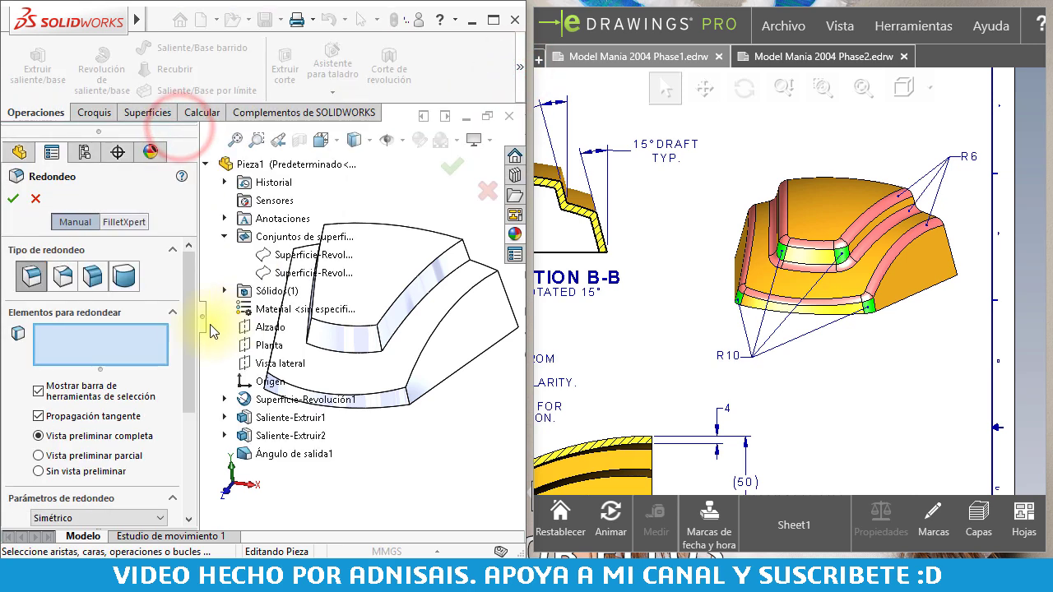
pyautogui.moveTo(189, 293); pyautogui.dragTo(188, 347)
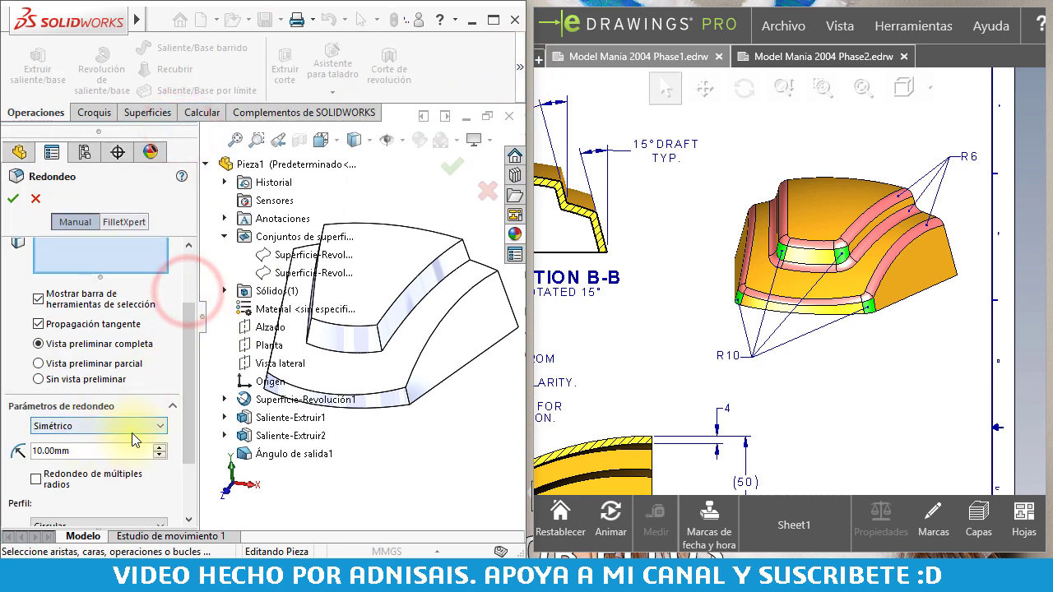
pyautogui.click(212, 164)
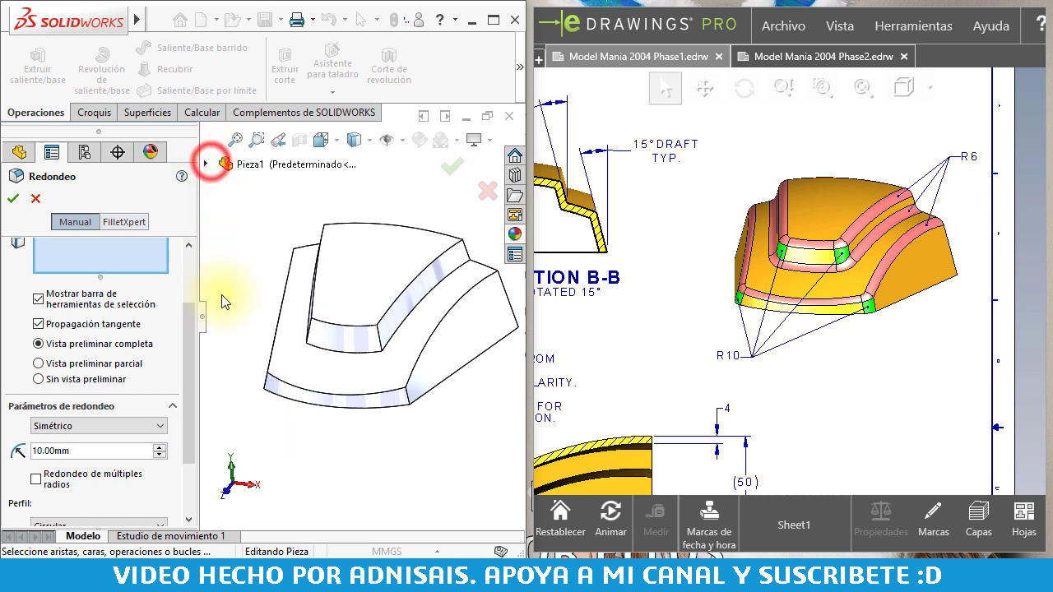
pyautogui.click(265, 381)
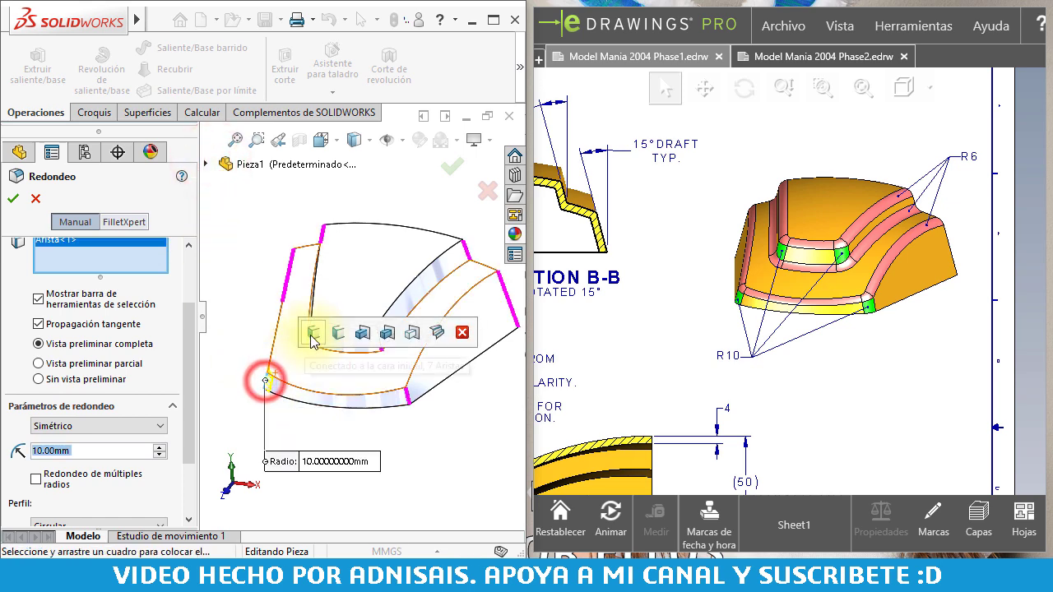
pyautogui.click(411, 401)
pyautogui.click(379, 342)
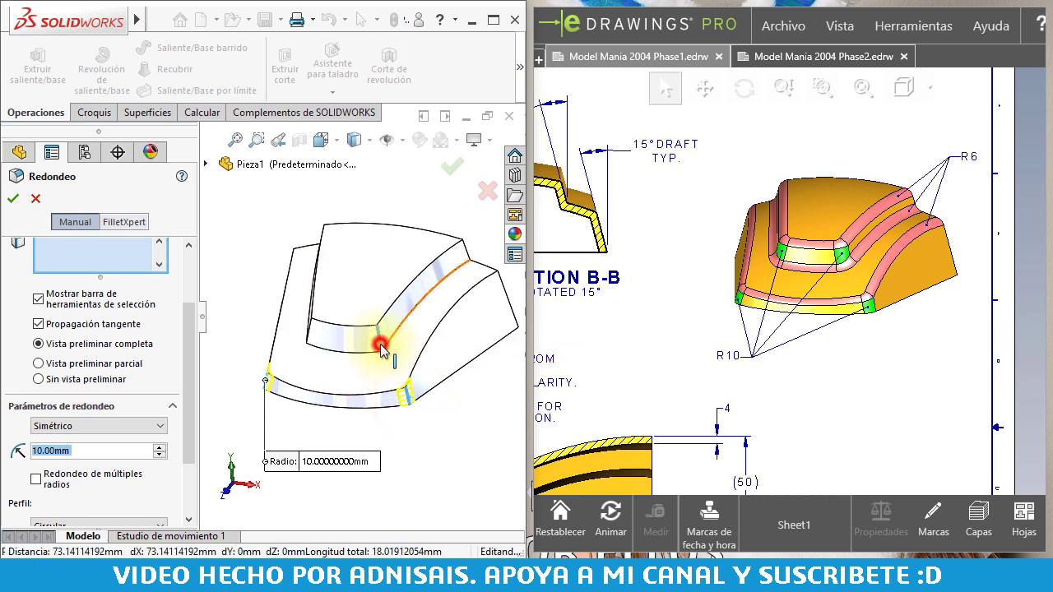
pyautogui.click(308, 331)
pyautogui.moveTo(306, 330); pyautogui.dragTo(395, 347, button='middle')
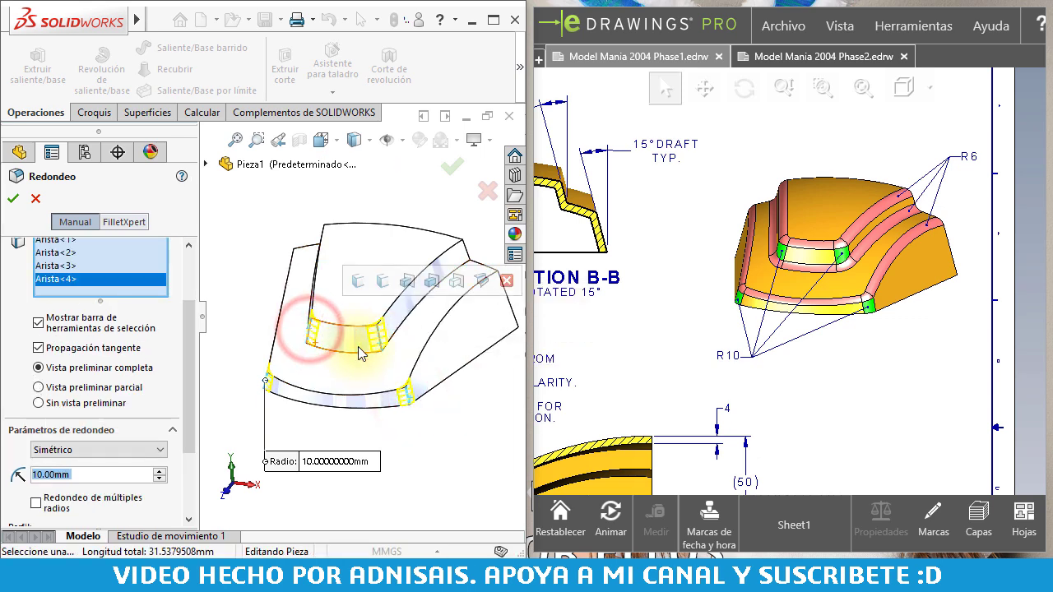
pyautogui.moveTo(300, 463); pyautogui.dragTo(301, 466)
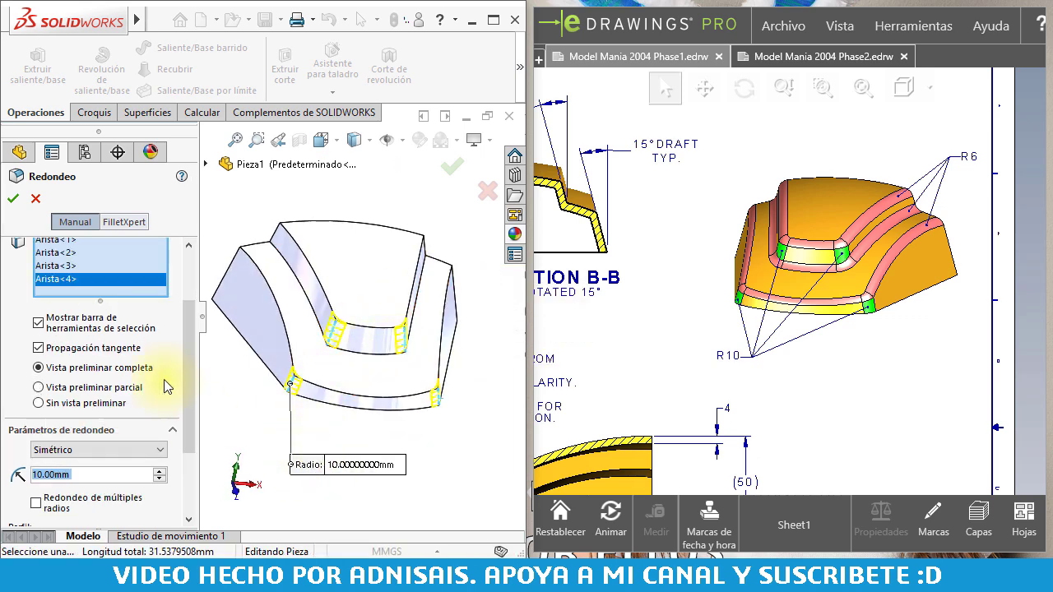
pyautogui.click(14, 204)
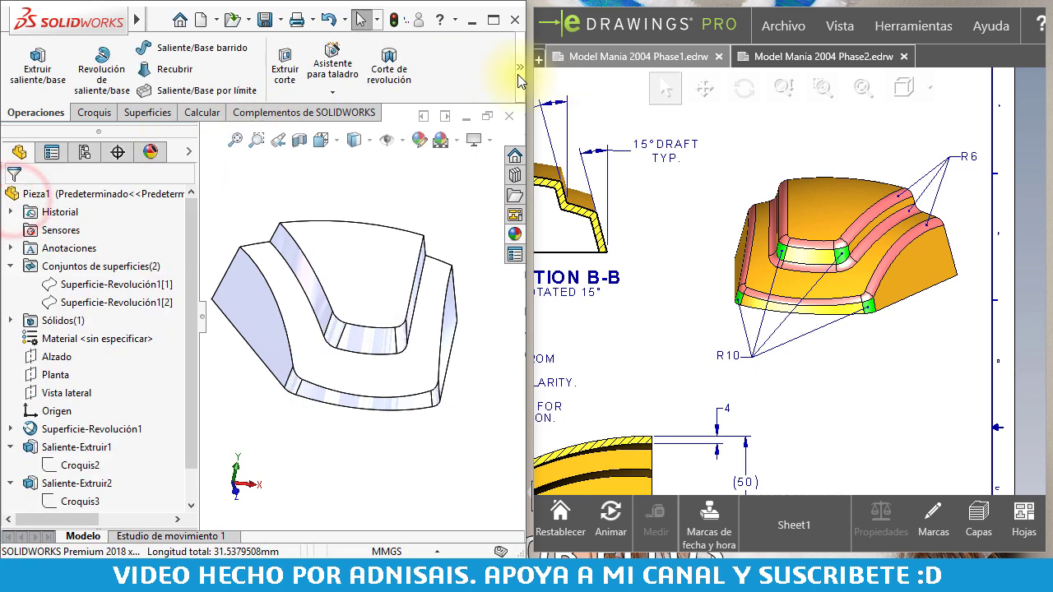
# Round the three inner rim edges with a 6 mm fillet and orbit to inspect them
pyautogui.click(516, 74)
pyautogui.click(171, 120)
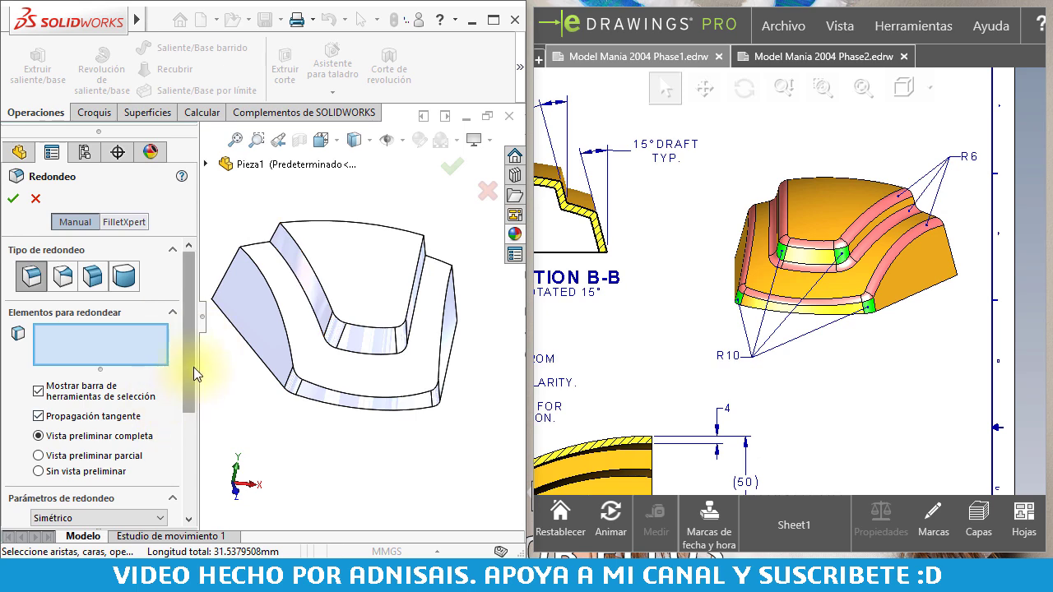
pyautogui.moveTo(193, 367); pyautogui.dragTo(187, 415)
pyautogui.click(118, 454)
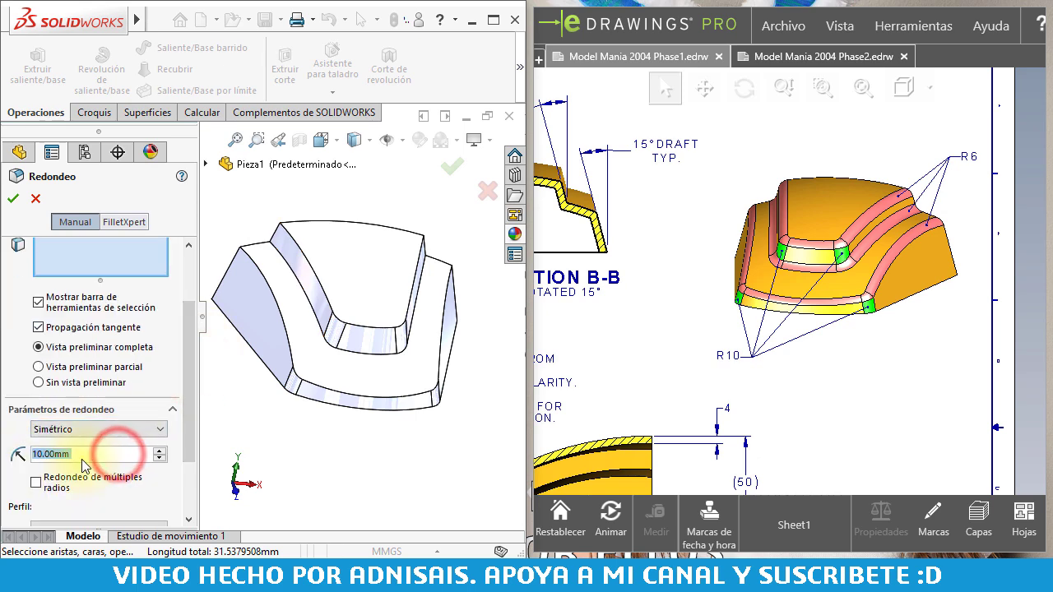
pyautogui.write('6')
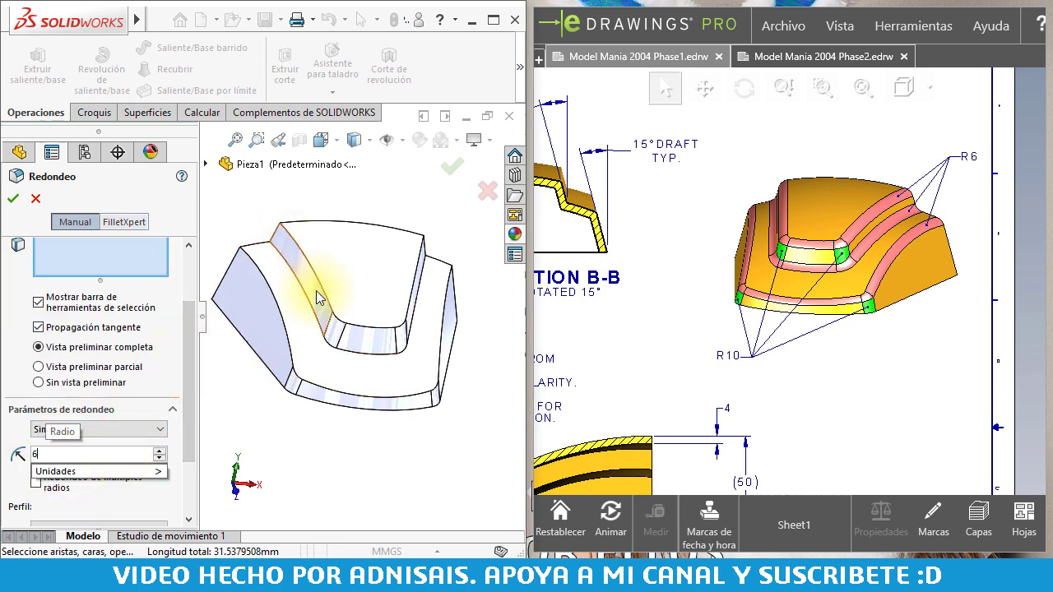
pyautogui.click(372, 329)
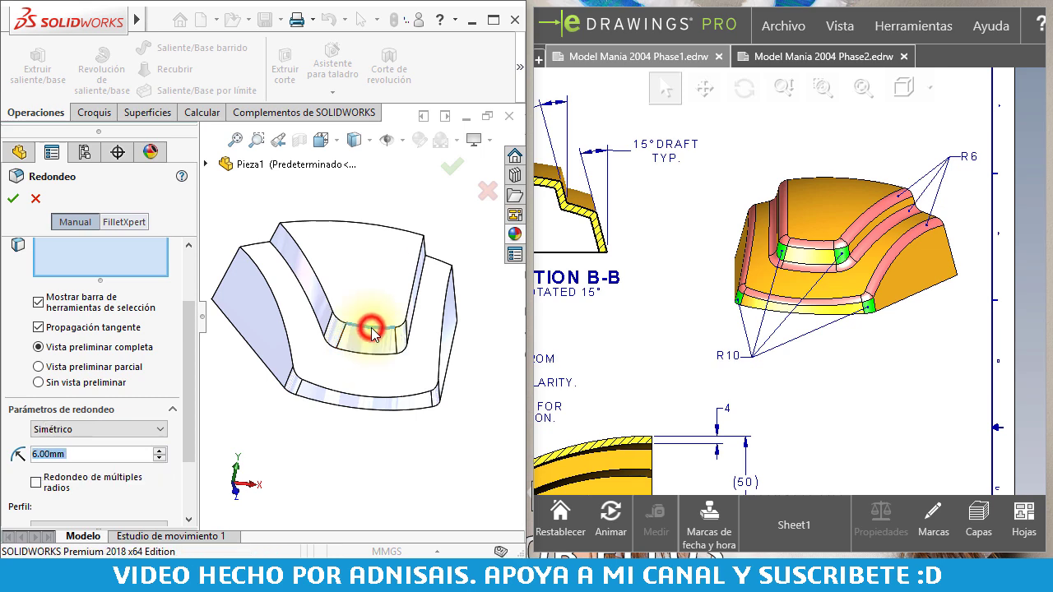
pyautogui.click(360, 351)
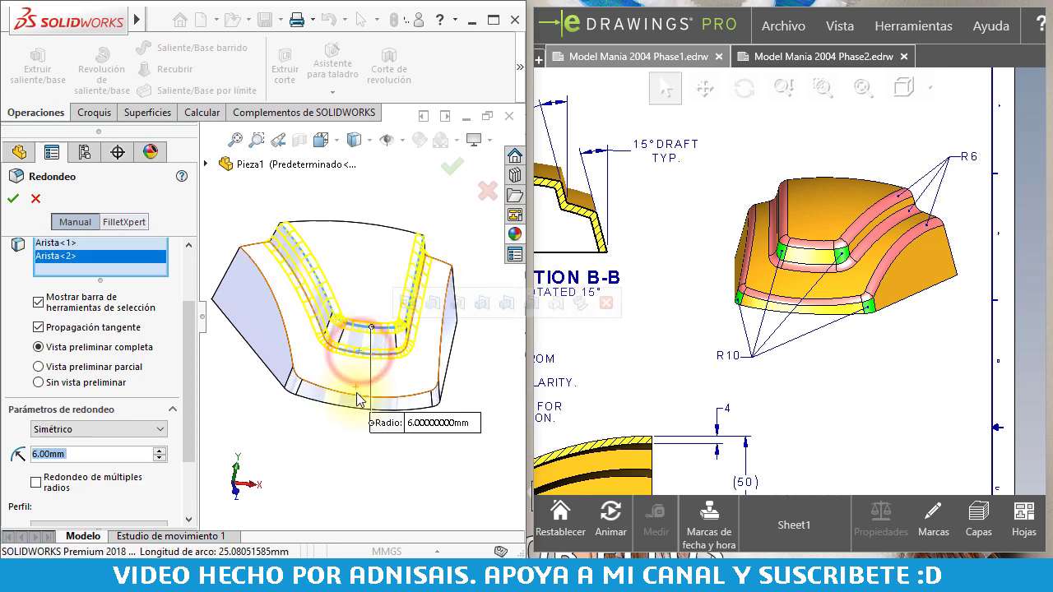
pyautogui.click(354, 395)
pyautogui.click(10, 199)
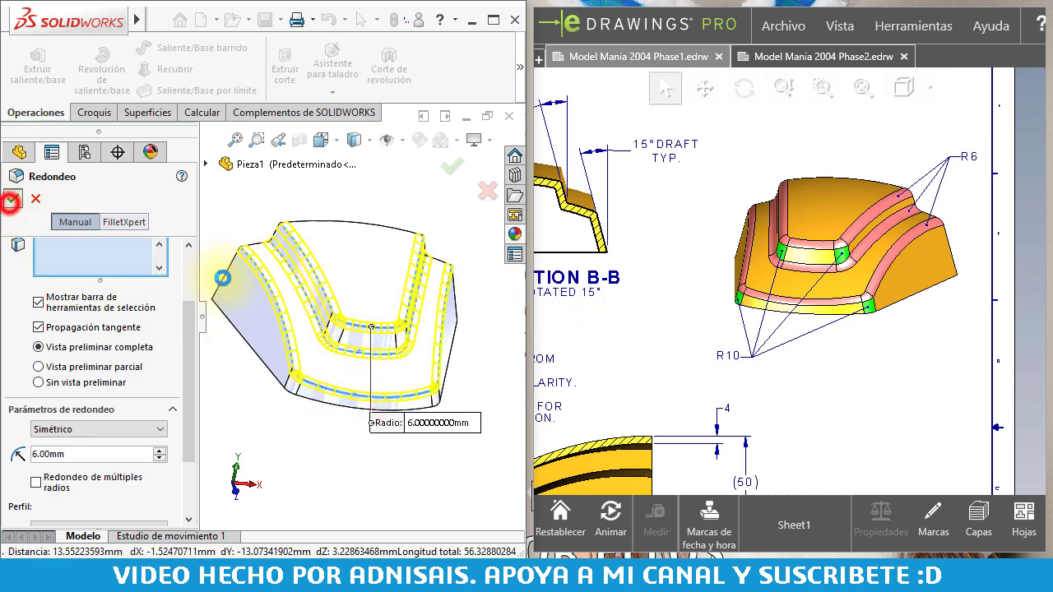
pyautogui.moveTo(321, 206)
pyautogui.mouseDown(button='middle')
pyautogui.moveTo(375, 299)
pyautogui.moveTo(360, 307)
pyautogui.mouseUp(button='middle')
pyautogui.moveTo(765, 293)
pyautogui.mouseDown(button='middle')
pyautogui.moveTo(841, 257)
pyautogui.moveTo(802, 296)
pyautogui.mouseUp(button='middle')
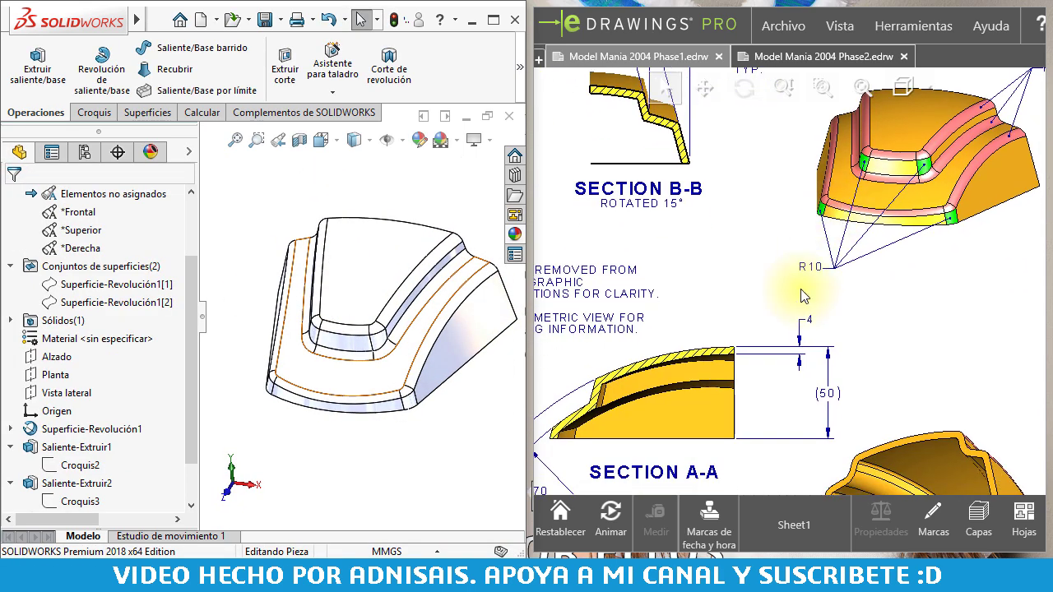
# Shell the part with a 4 mm wall, removing the faces on its underside
pyautogui.click(520, 68)
pyautogui.click(301, 169)
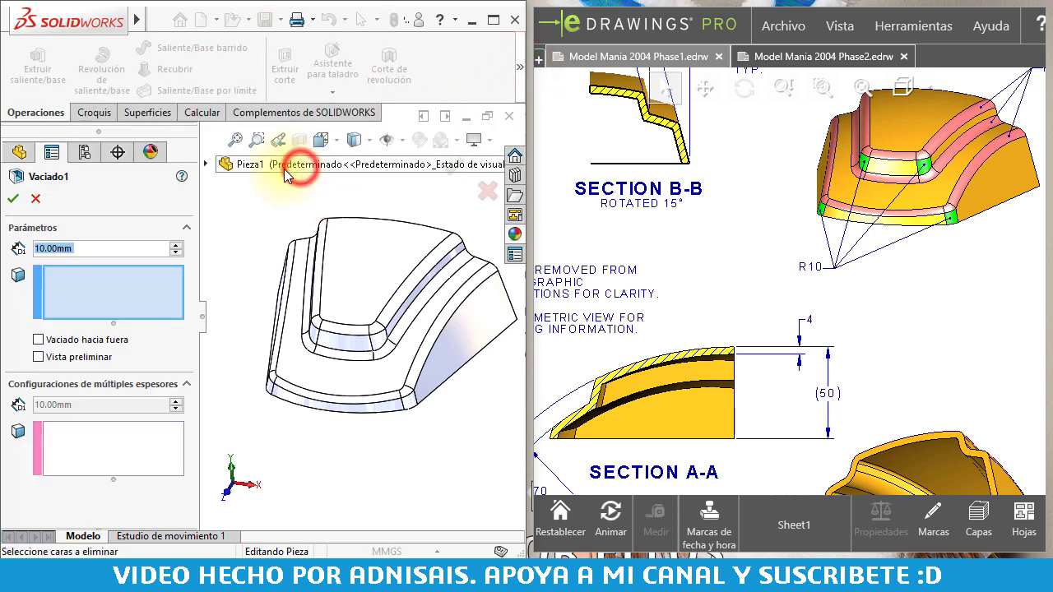
pyautogui.write('4')
pyautogui.click(233, 232)
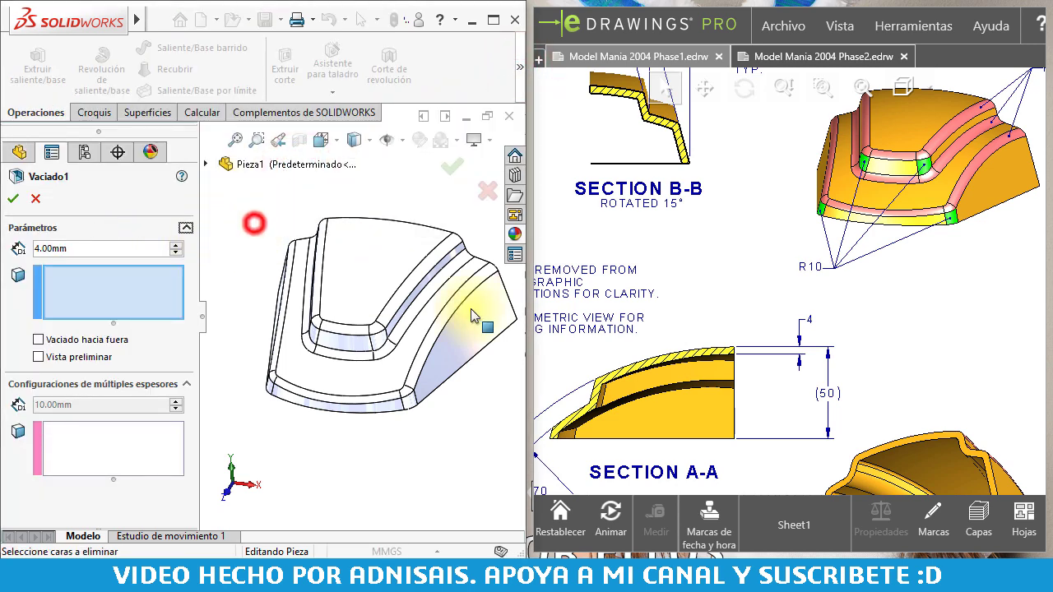
pyautogui.moveTo(470, 309)
pyautogui.mouseDown(button='middle')
pyautogui.moveTo(376, 329)
pyautogui.moveTo(322, 298)
pyautogui.moveTo(366, 236)
pyautogui.mouseUp(button='middle')
pyautogui.click(364, 232)
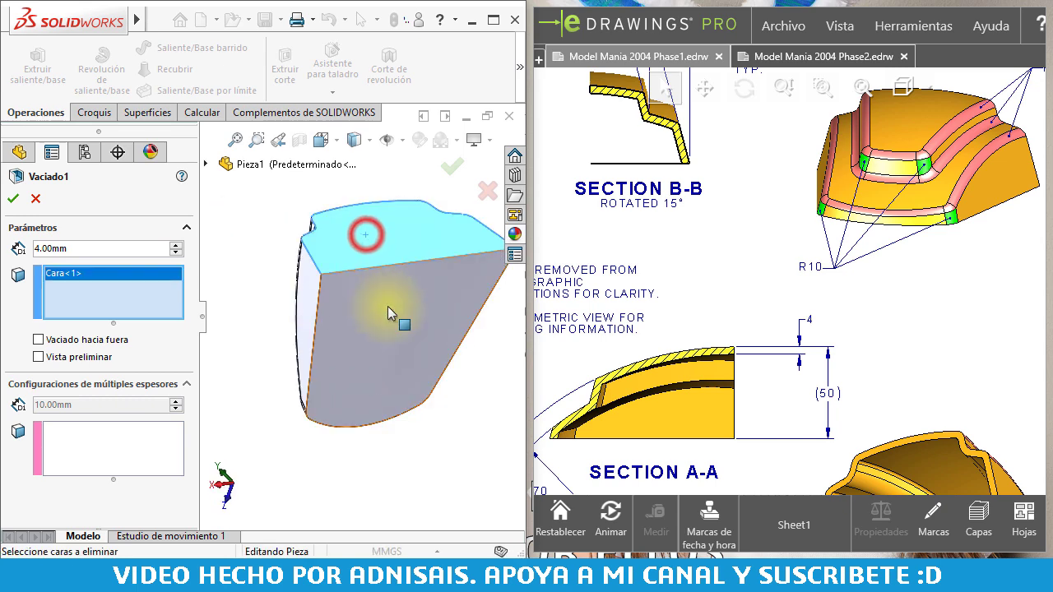
pyautogui.click(387, 306)
pyautogui.click(12, 199)
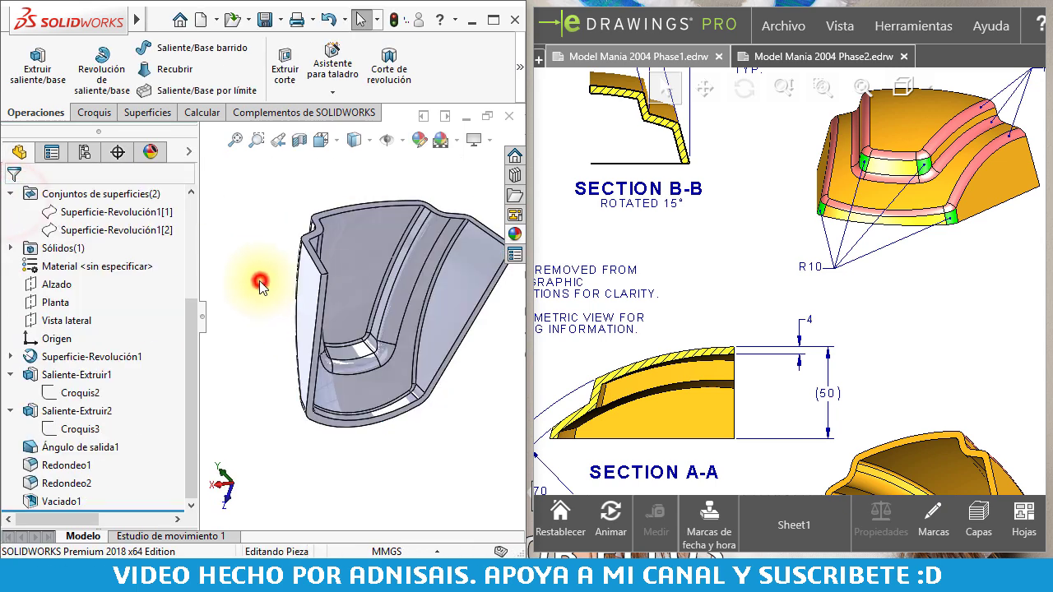
# View the hollowed part in the isometric orientation to check Vaciado1
pyautogui.moveTo(259, 281)
pyautogui.mouseDown(button='middle')
pyautogui.moveTo(403, 266)
pyautogui.moveTo(386, 297)
pyautogui.moveTo(397, 315)
pyautogui.moveTo(470, 305)
pyautogui.moveTo(370, 251)
pyautogui.mouseUp(button='middle')
pyautogui.hotkey('ctrl', '7')
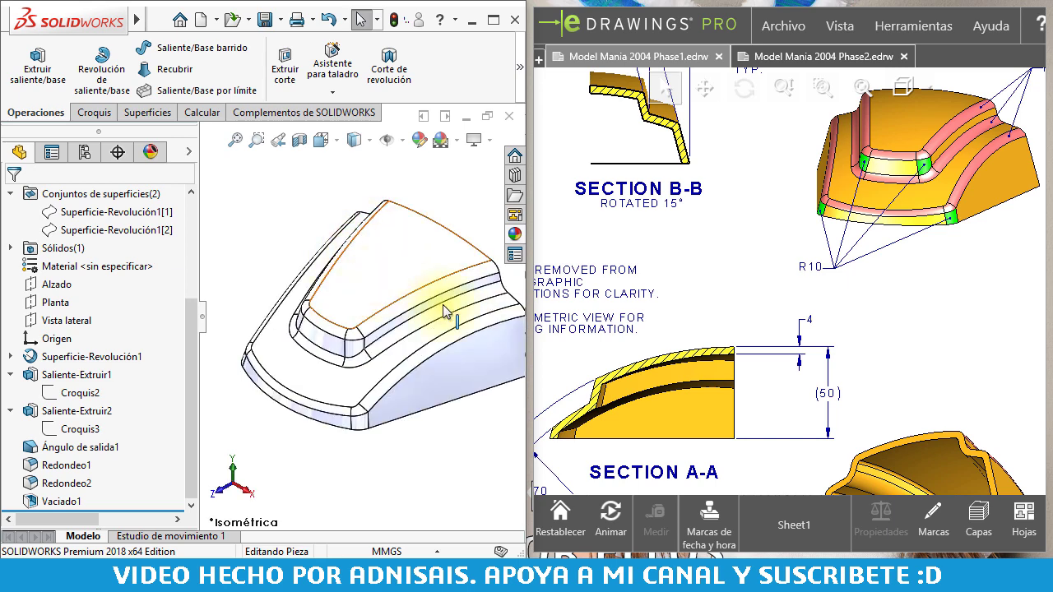
pyautogui.scroll(3, 802, 313)
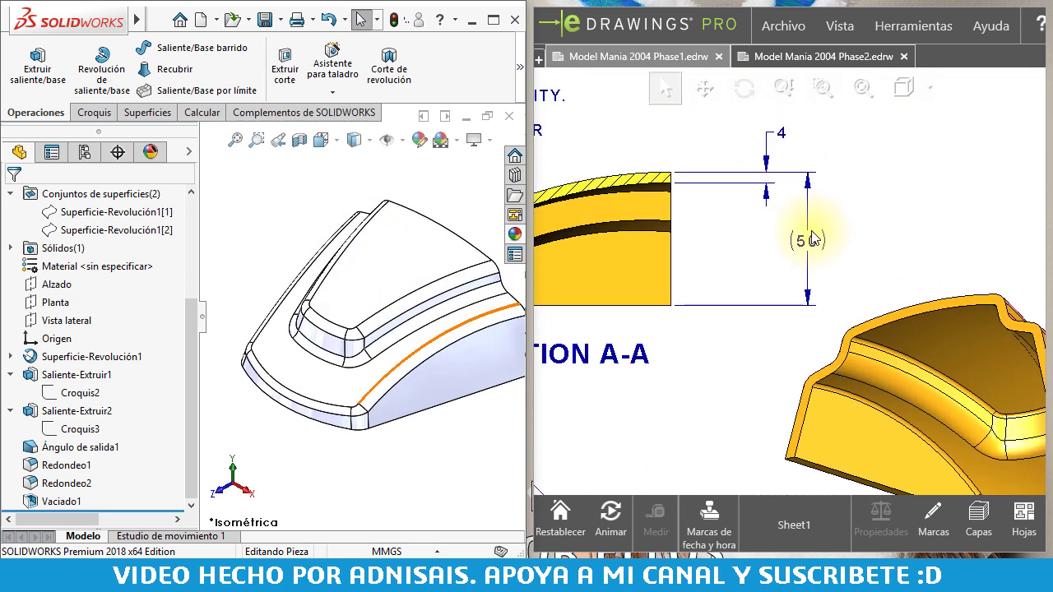
pyautogui.scroll(-2, 810, 239)
pyautogui.scroll(-2, 839, 264)
pyautogui.scroll(-1, 872, 283)
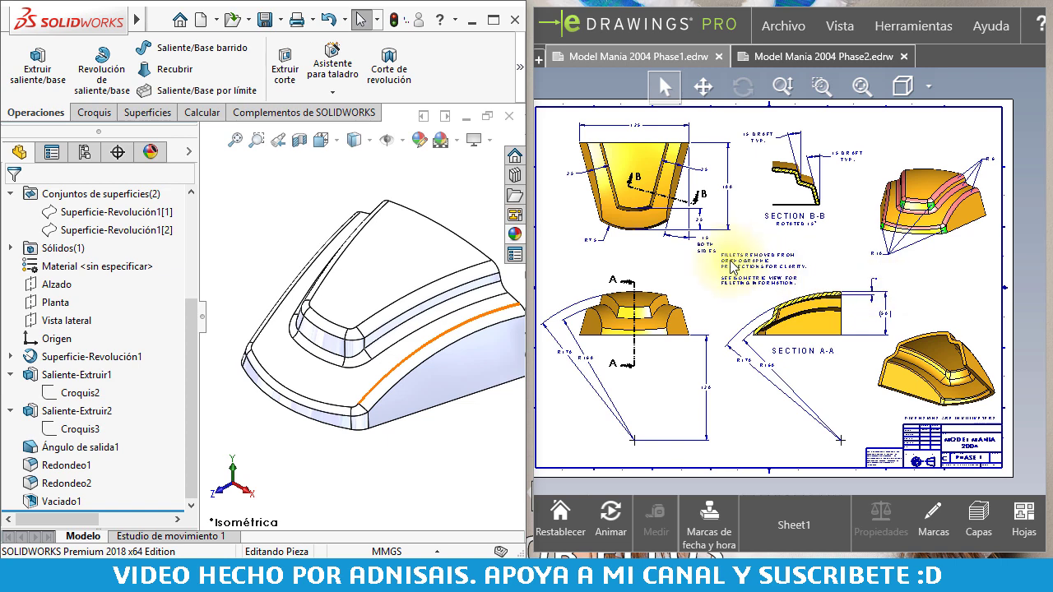
# Switch to the Model Mania 2004 Phase2.edrw drawing and open its Hojas sheet list
pyautogui.click(810, 56)
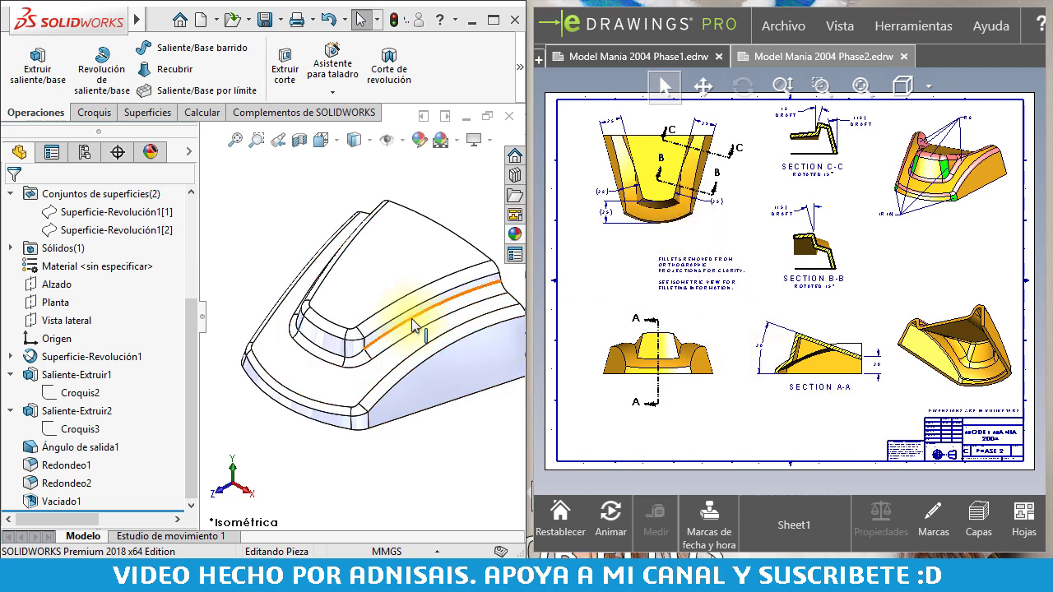
pyautogui.moveTo(386, 296)
pyautogui.mouseDown(button='middle')
pyautogui.moveTo(326, 254)
pyautogui.moveTo(345, 258)
pyautogui.mouseUp(button='middle')
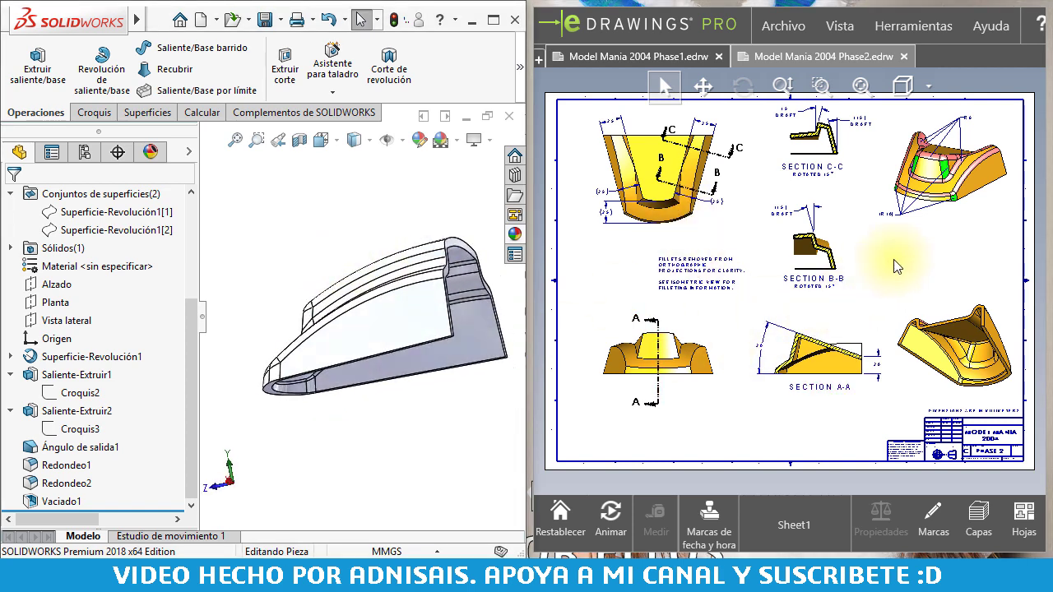
pyautogui.click(1024, 514)
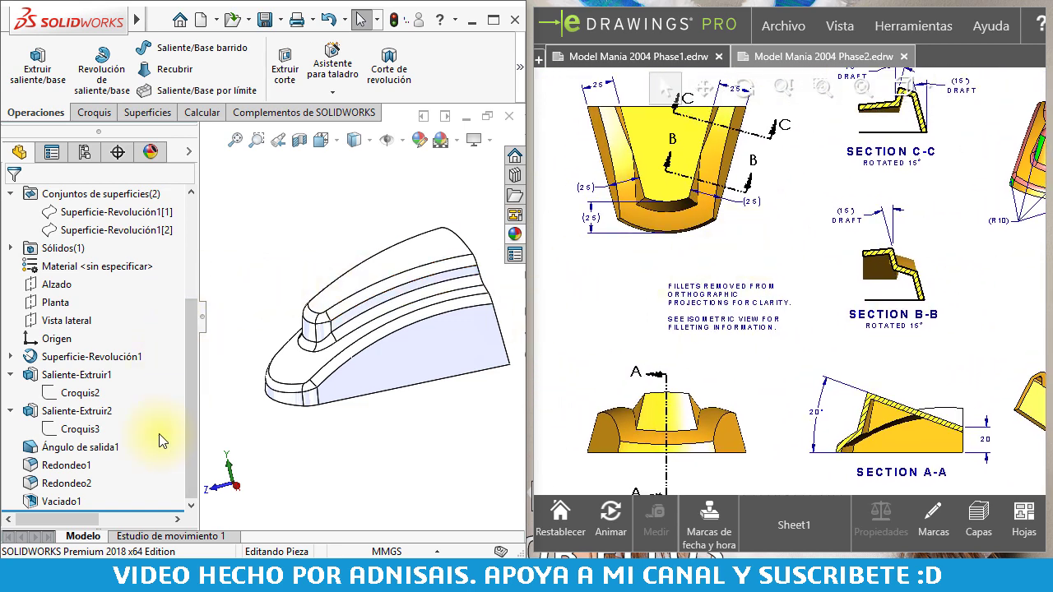
# Roll the model back before Saliente-Extruir1 and start a sketch on the side plane
pyautogui.click(10, 374)
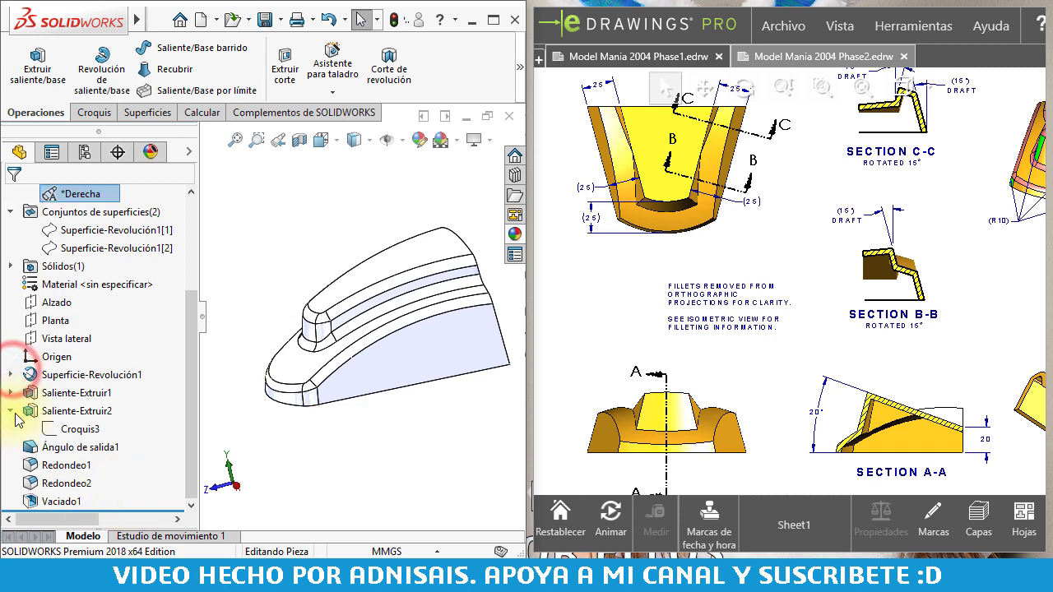
pyautogui.click(10, 411)
pyautogui.moveTo(157, 512); pyautogui.dragTo(153, 405)
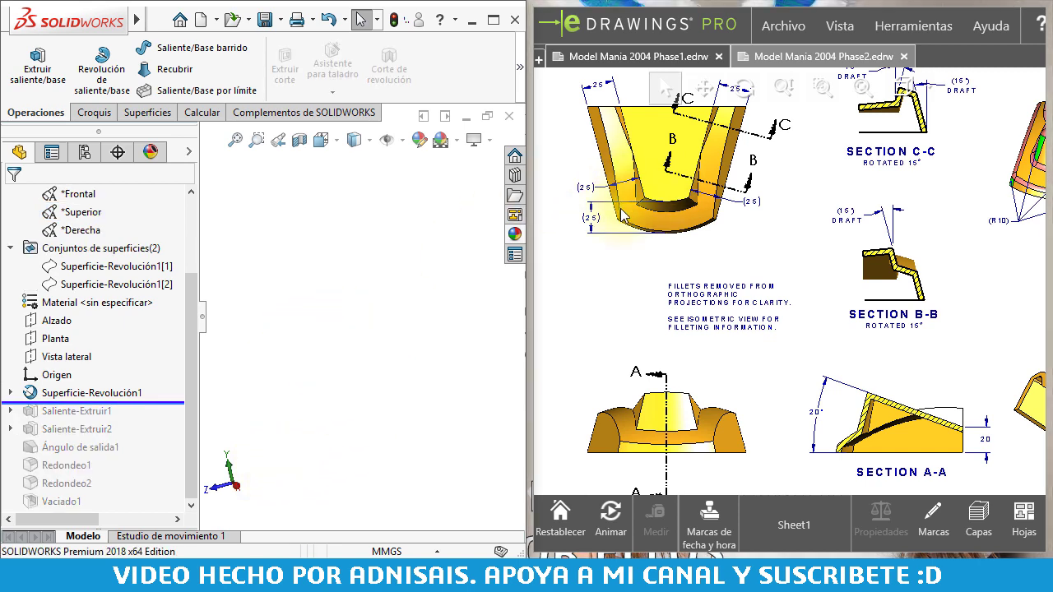
pyautogui.click(63, 357)
pyautogui.click(75, 332)
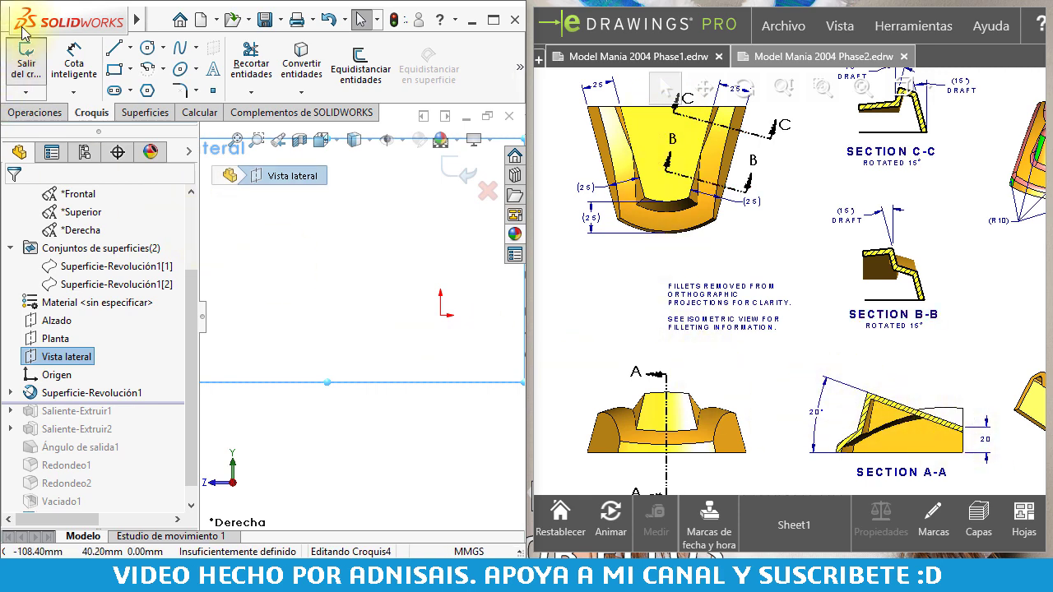
# Sketch a sloped line running from left of the origin toward it
pyautogui.moveTo(70, 20)
pyautogui.click(120, 51)
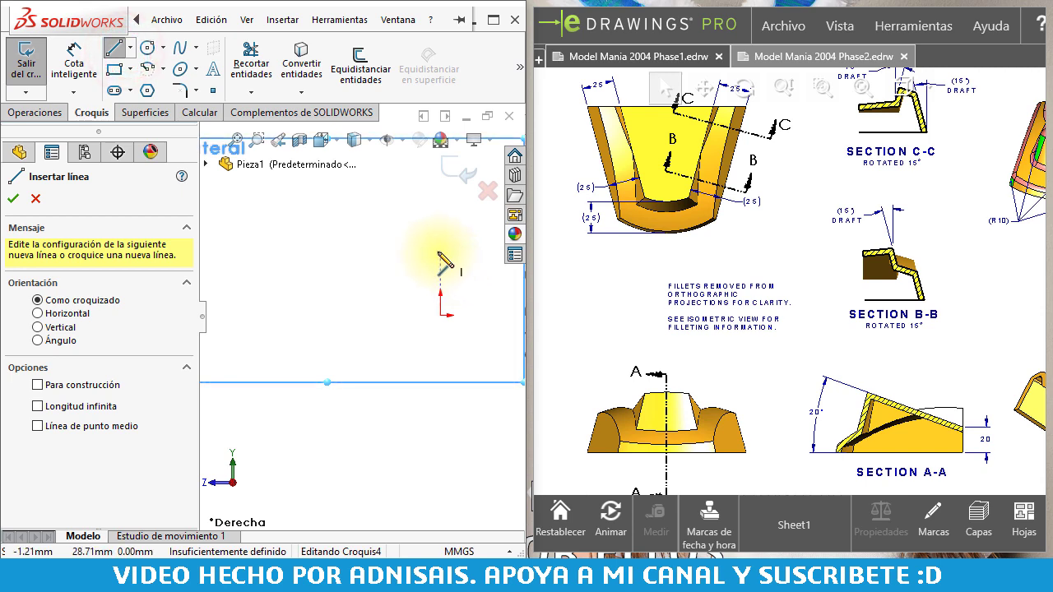
pyautogui.click(440, 253)
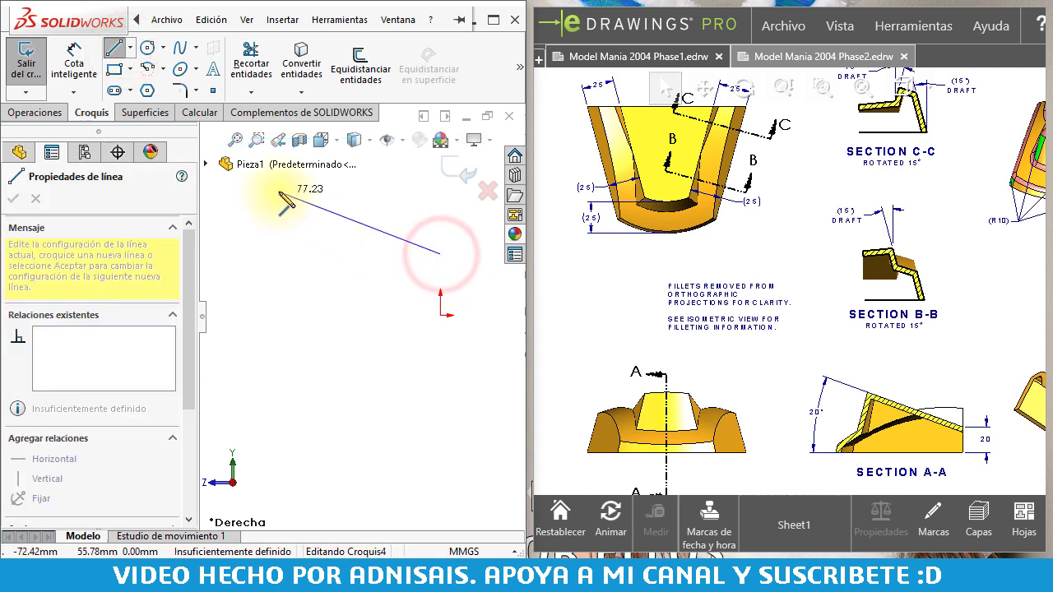
pyautogui.scroll(2, 272, 199)
pyautogui.click(231, 210)
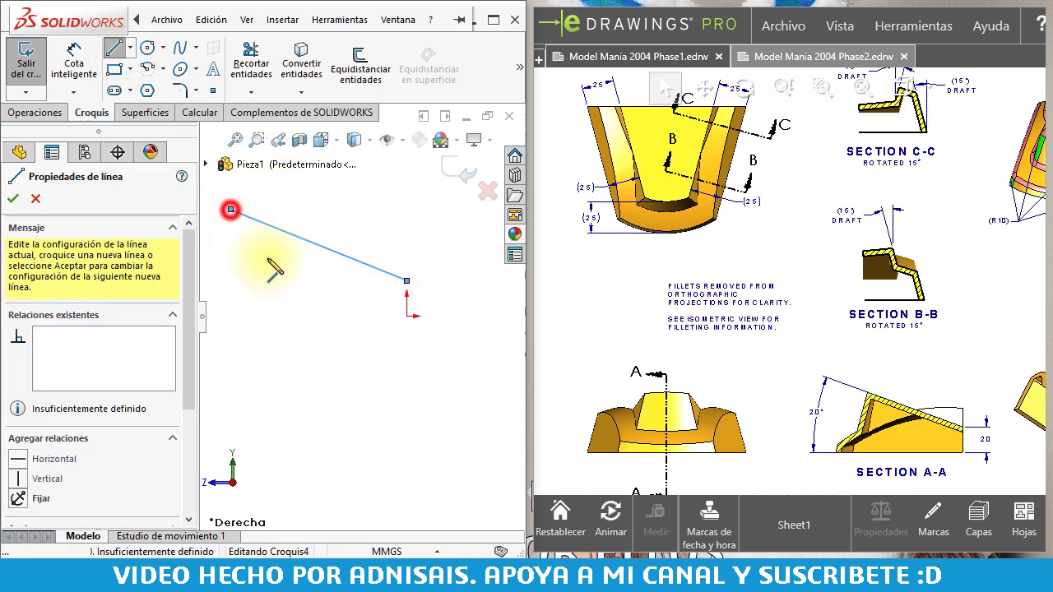
pyautogui.press('Escape')
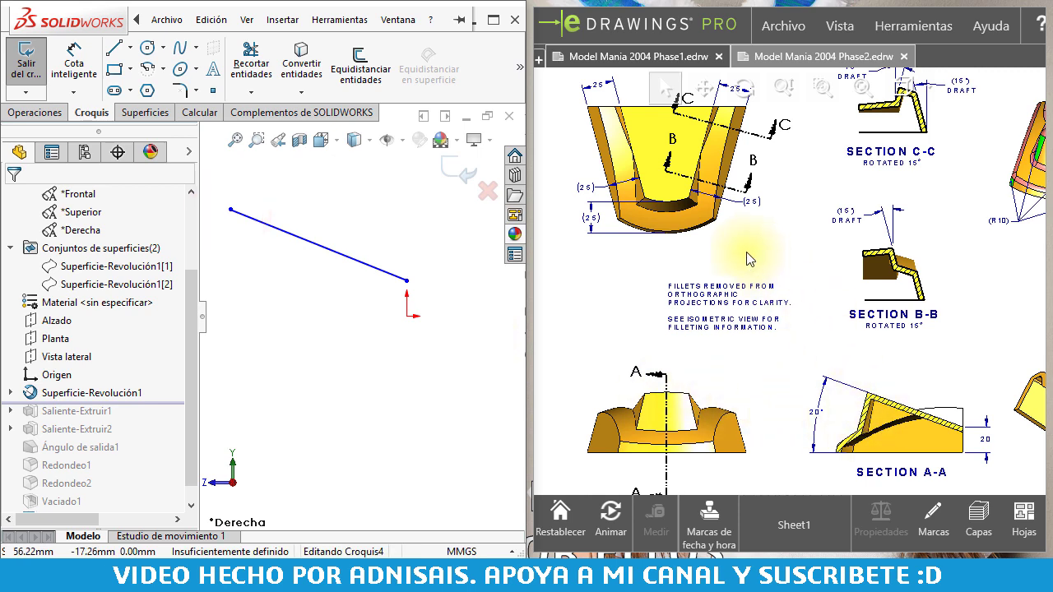
# Dimension the line's right endpoint 20 mm vertically from the origin
pyautogui.click(78, 70)
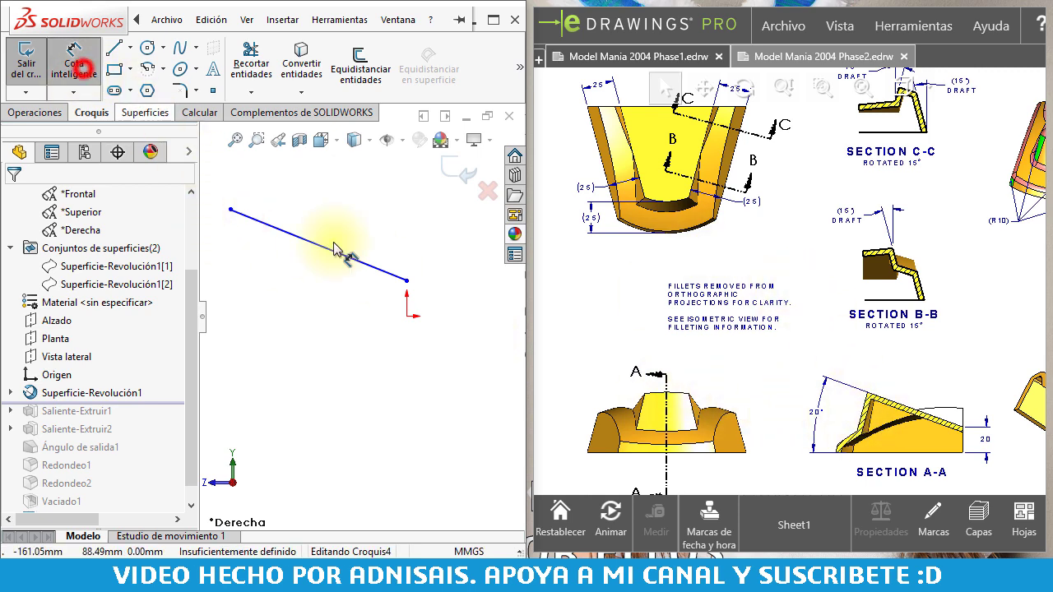
pyautogui.click(406, 281)
pyautogui.click(406, 316)
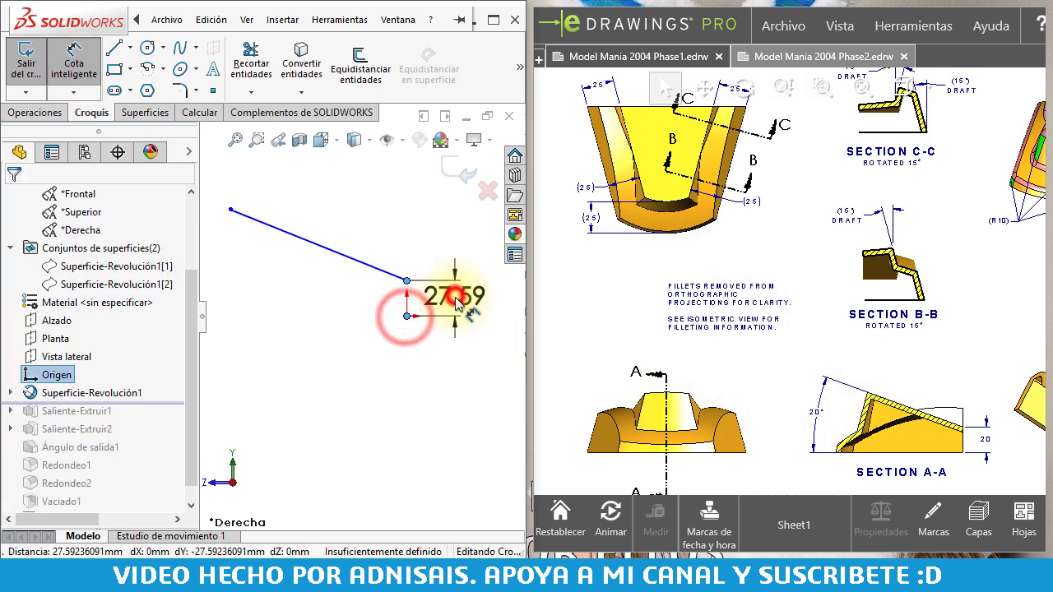
pyautogui.click(459, 301)
pyautogui.write('20')
pyautogui.press('Return')
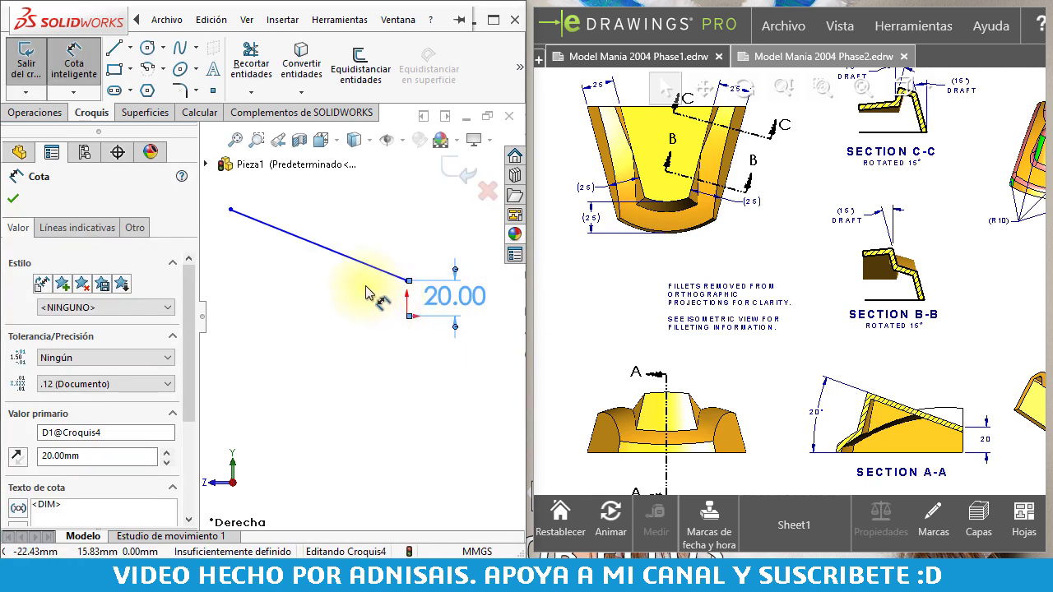
# Set the sloped line's angle to 20° from horizontal
pyautogui.click(349, 262)
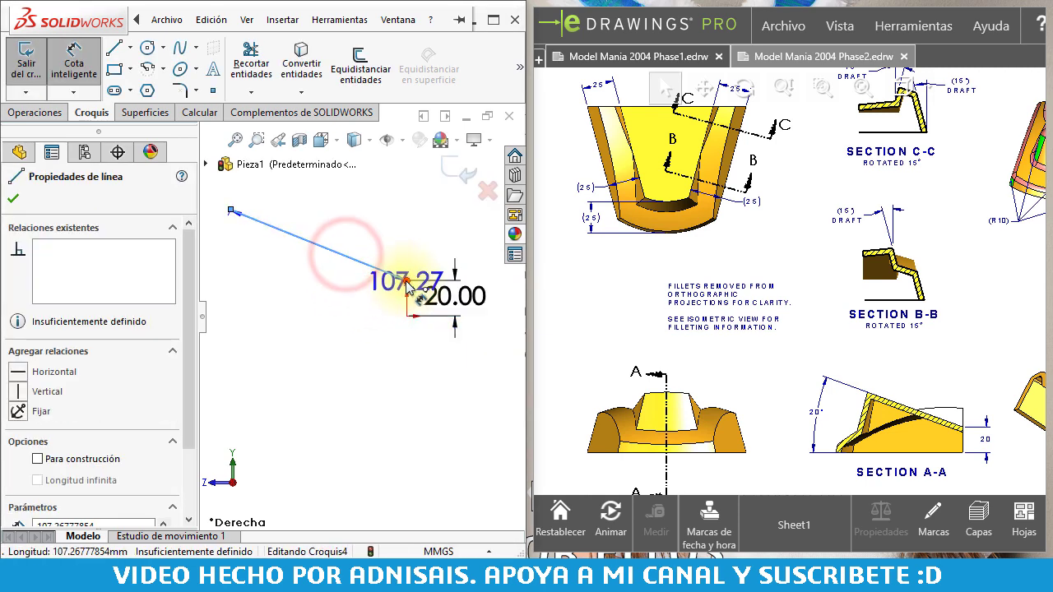
pyautogui.click(406, 280)
pyautogui.click(375, 281)
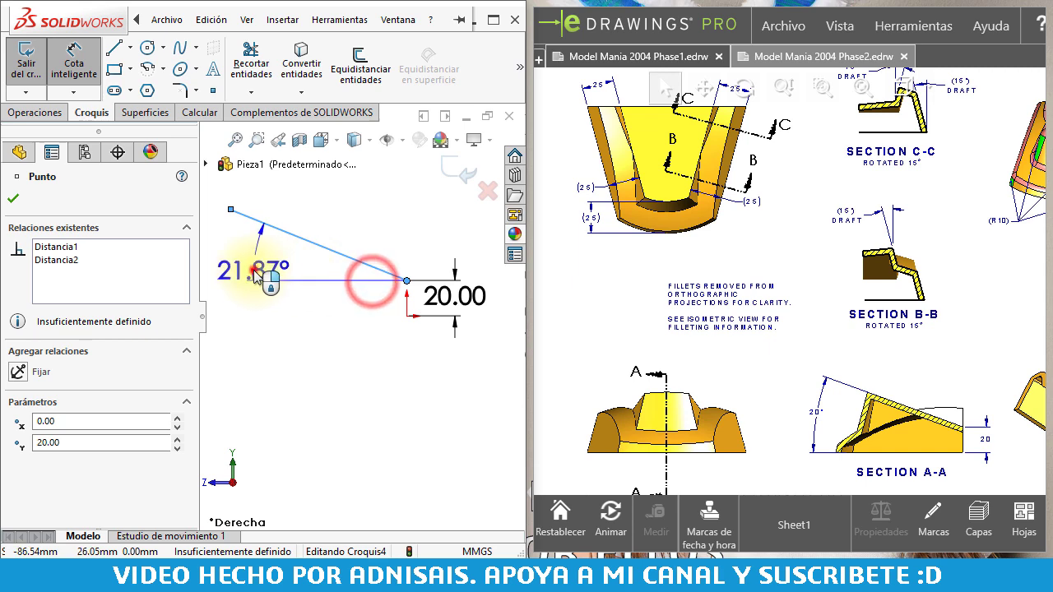
pyautogui.click(251, 267)
pyautogui.write('20')
pyautogui.press('Return')
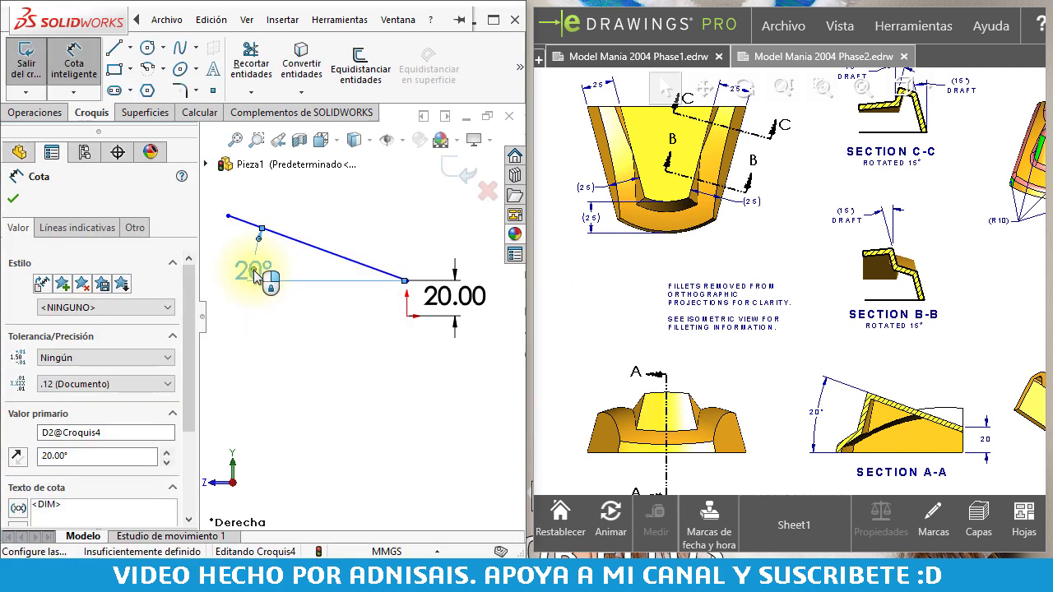
pyautogui.press('Escape')
# Align the endpoint vertically with the origin and give the line a 110 mm horizontal span
pyautogui.click(406, 280)
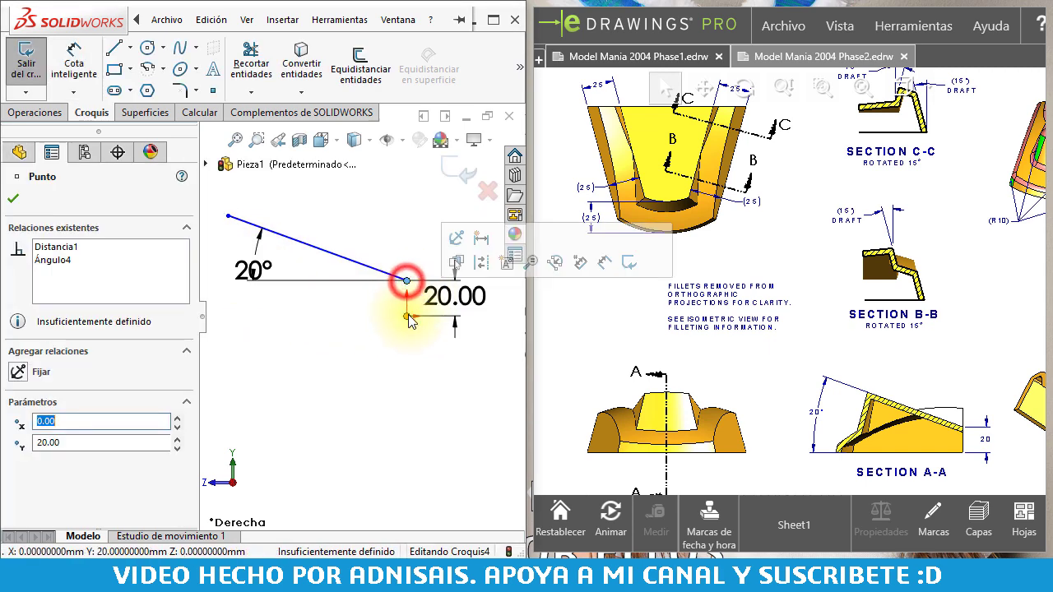
pyautogui.keyDown('ctrl'); pyautogui.click(406, 315); pyautogui.keyUp('ctrl')
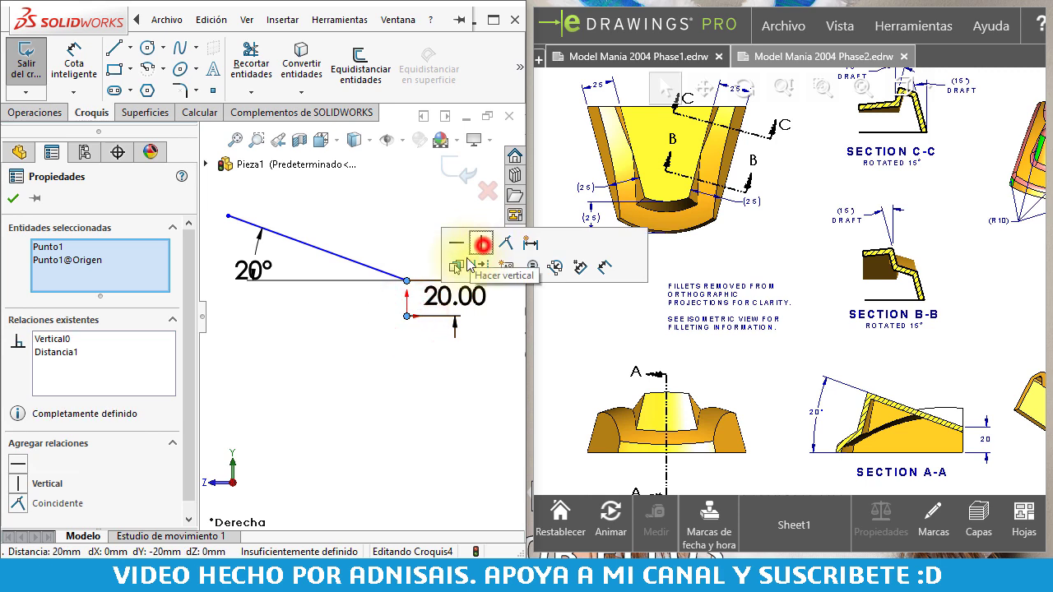
pyautogui.click(362, 411)
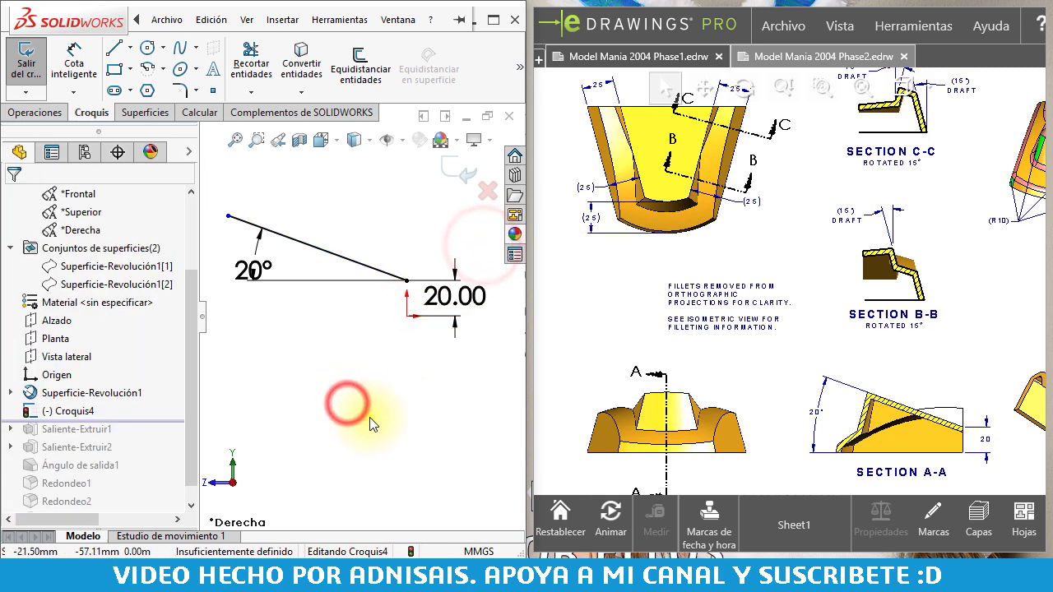
pyautogui.click(352, 263)
pyautogui.click(348, 346)
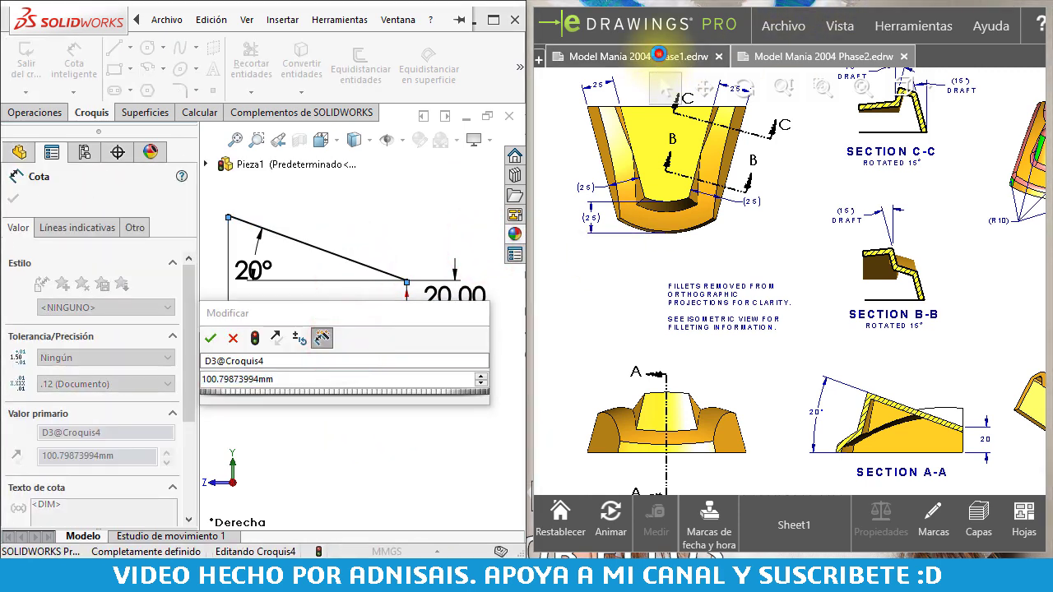
pyautogui.click(659, 54)
pyautogui.click(759, 55)
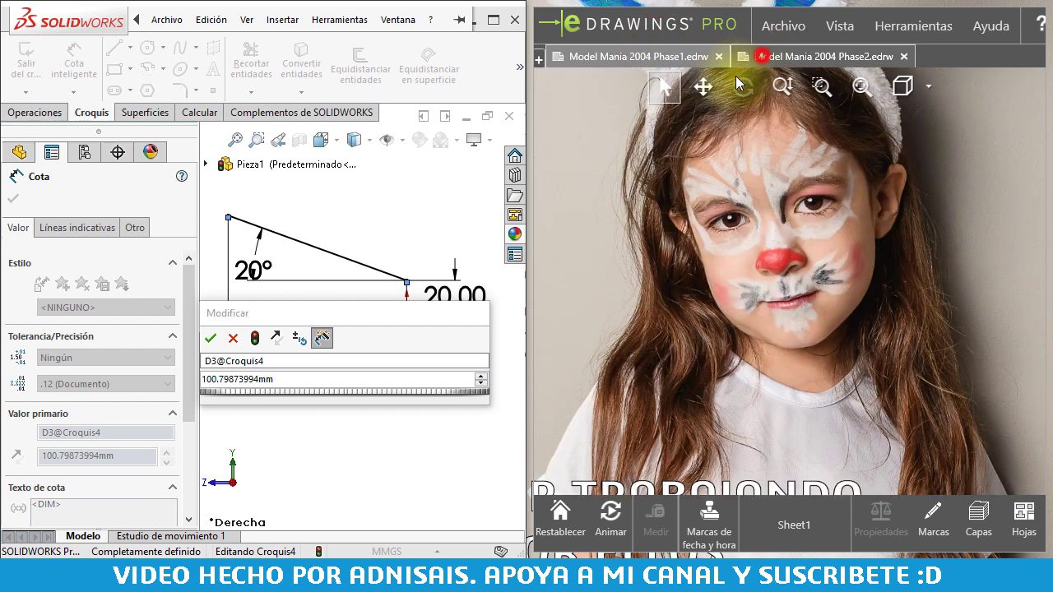
pyautogui.click(312, 378)
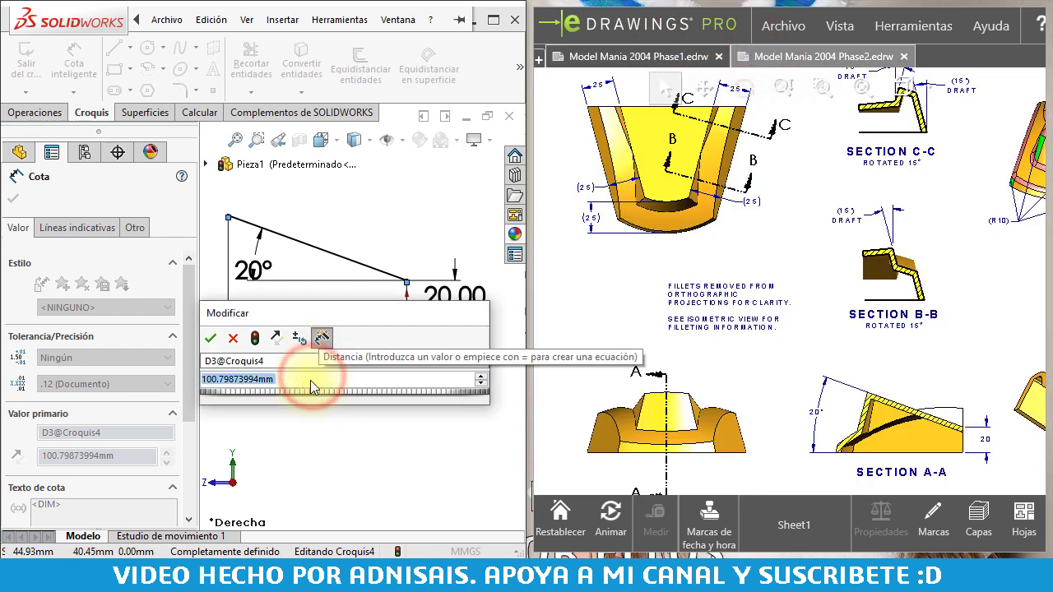
pyautogui.write('110')
pyautogui.press('Return')
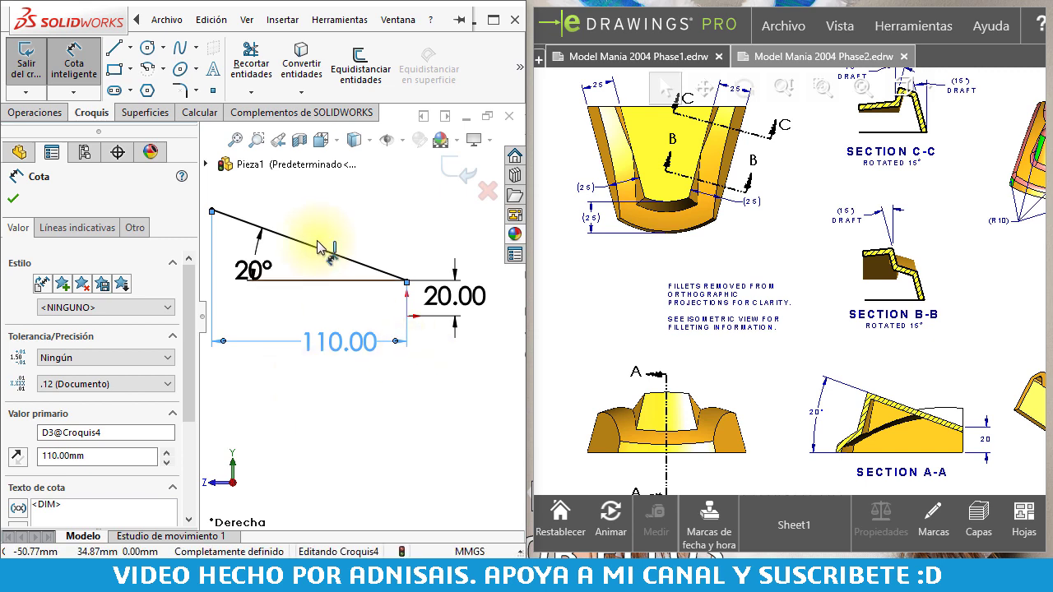
pyautogui.moveTo(288, 164)
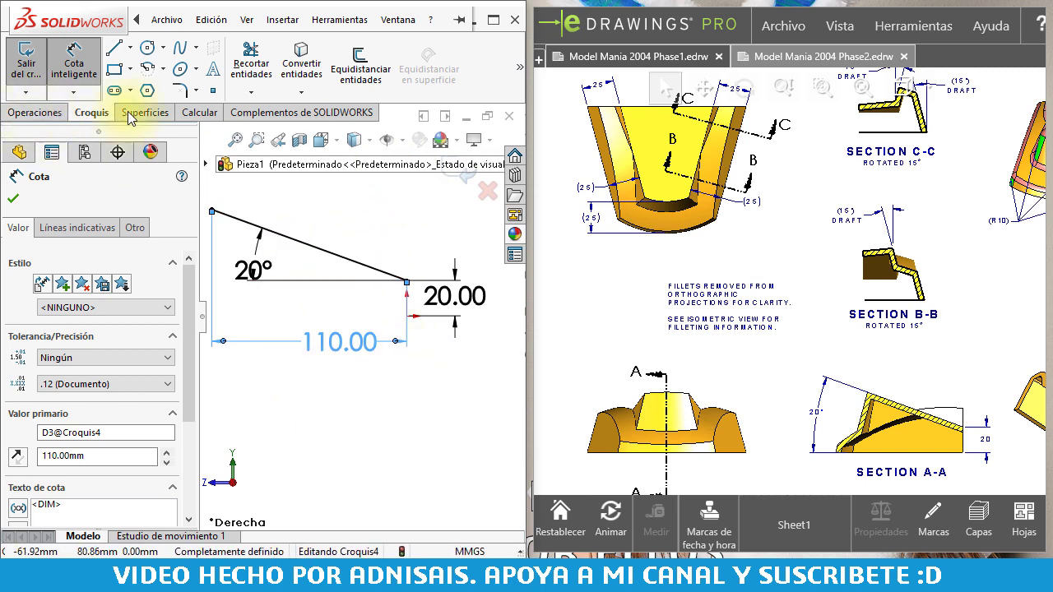
pyautogui.click(132, 113)
# Extrude the sloped line as a surface, Plano medio, 130 mm deep
pyautogui.click(31, 66)
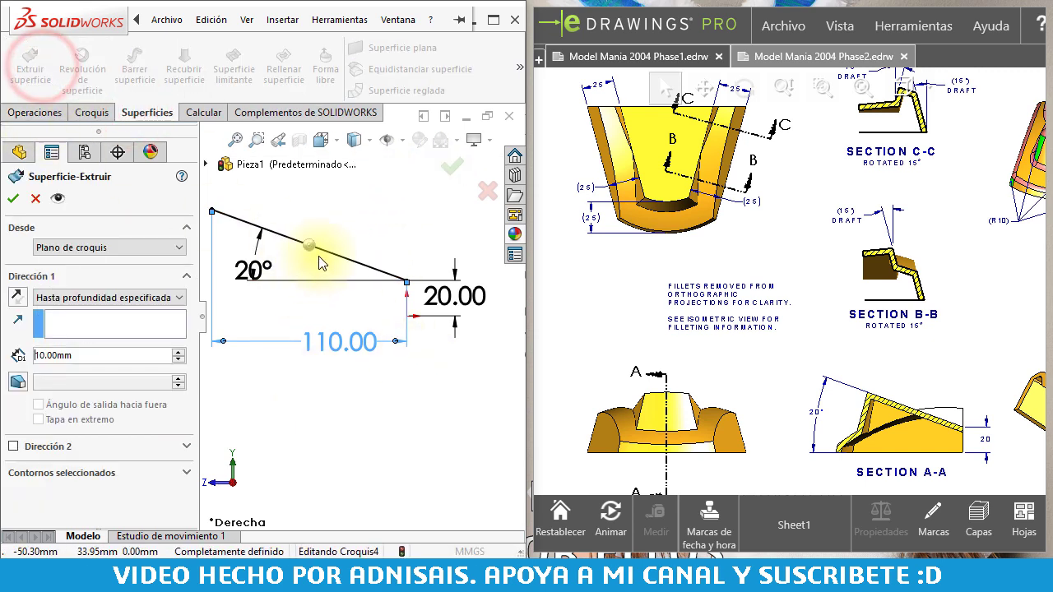
pyautogui.click(66, 298)
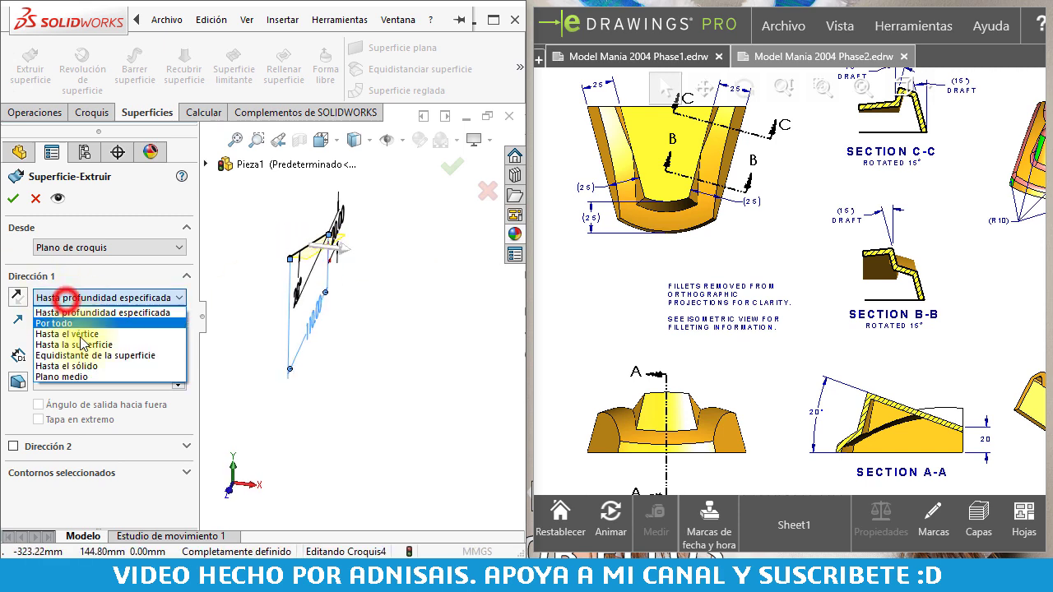
pyautogui.click(81, 376)
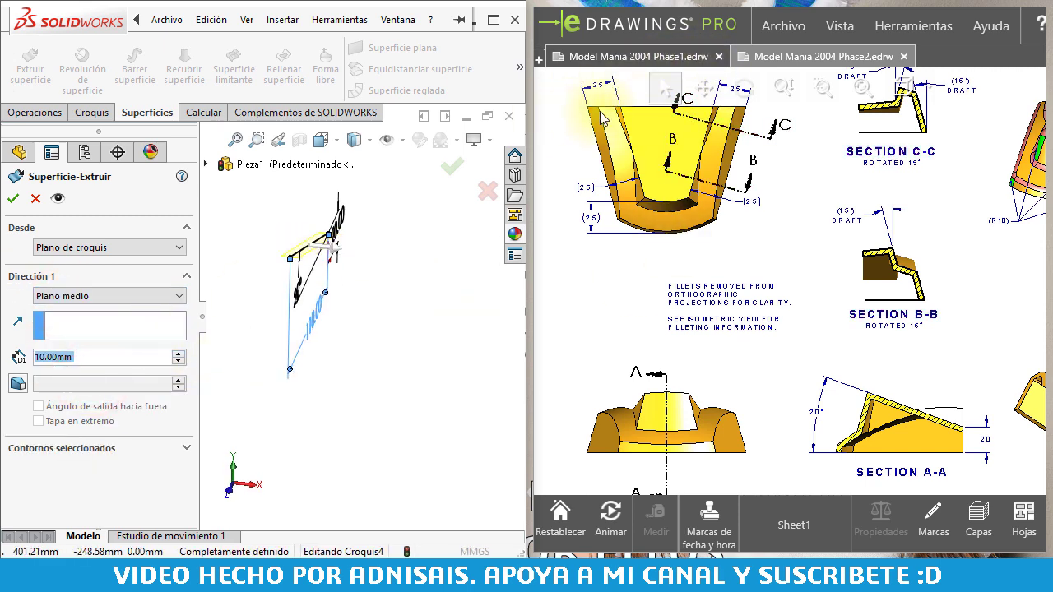
pyautogui.click(634, 56)
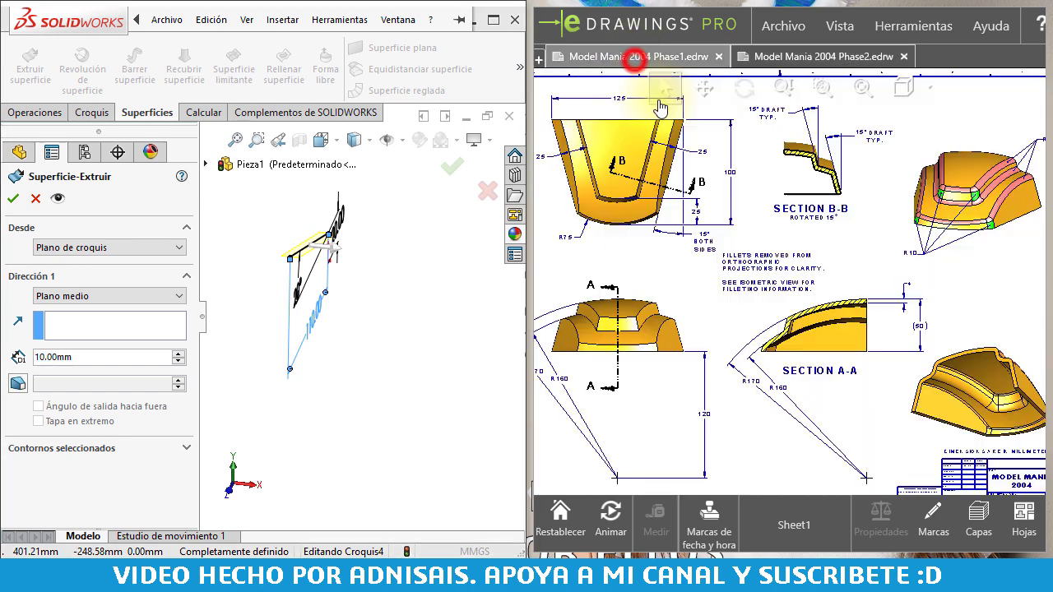
pyautogui.click(828, 56)
pyautogui.click(100, 357)
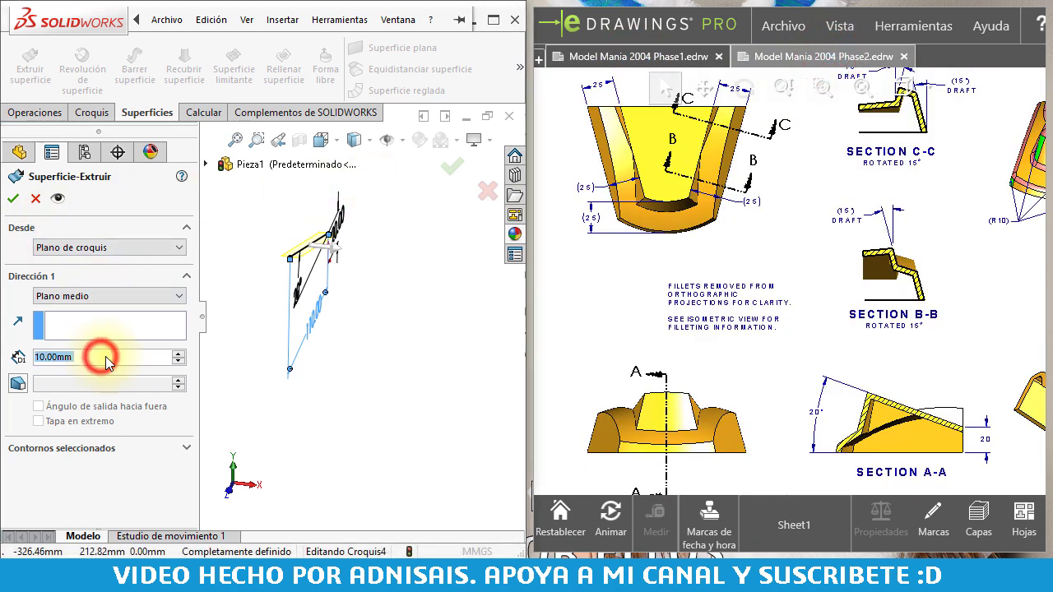
pyautogui.write('130')
pyautogui.press('Return')
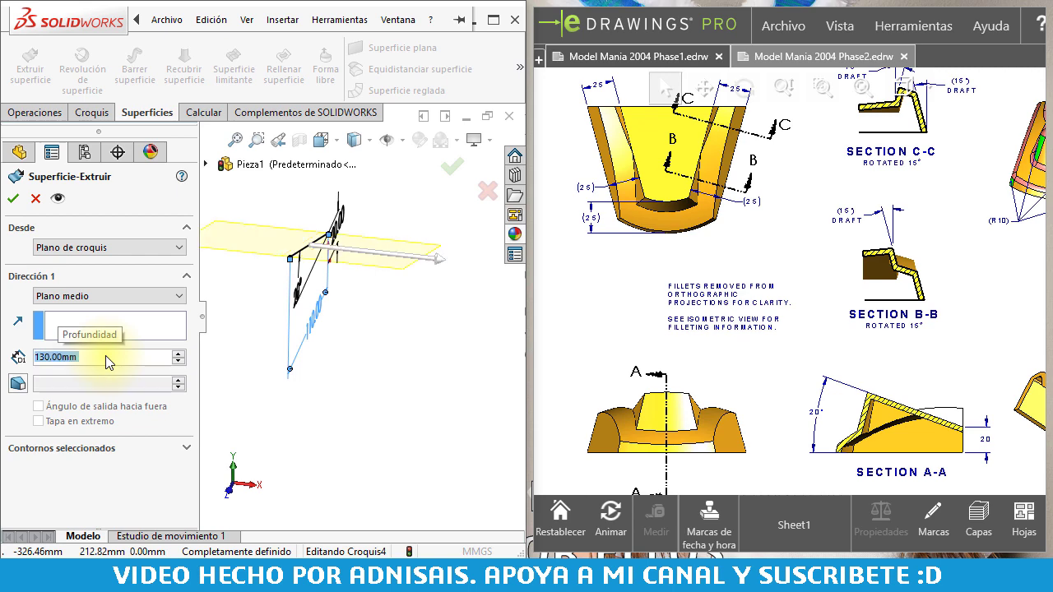
pyautogui.click(15, 199)
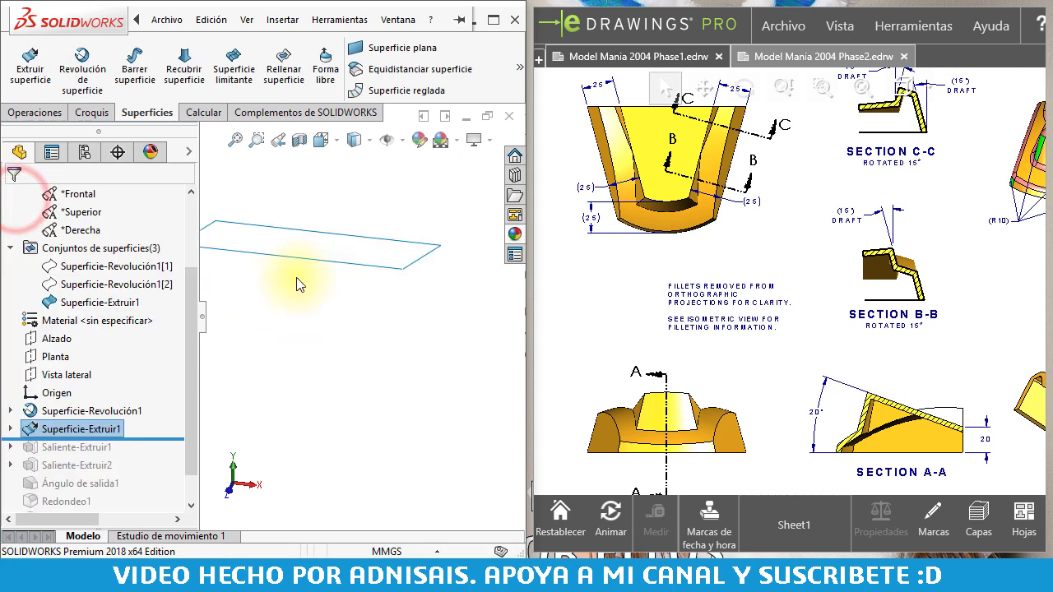
pyautogui.moveTo(298, 282)
pyautogui.mouseDown(button='middle')
pyautogui.moveTo(324, 239)
pyautogui.moveTo(289, 253)
pyautogui.moveTo(263, 235)
pyautogui.moveTo(254, 324)
pyautogui.moveTo(346, 296)
pyautogui.moveTo(153, 410)
pyautogui.mouseUp(button='middle')
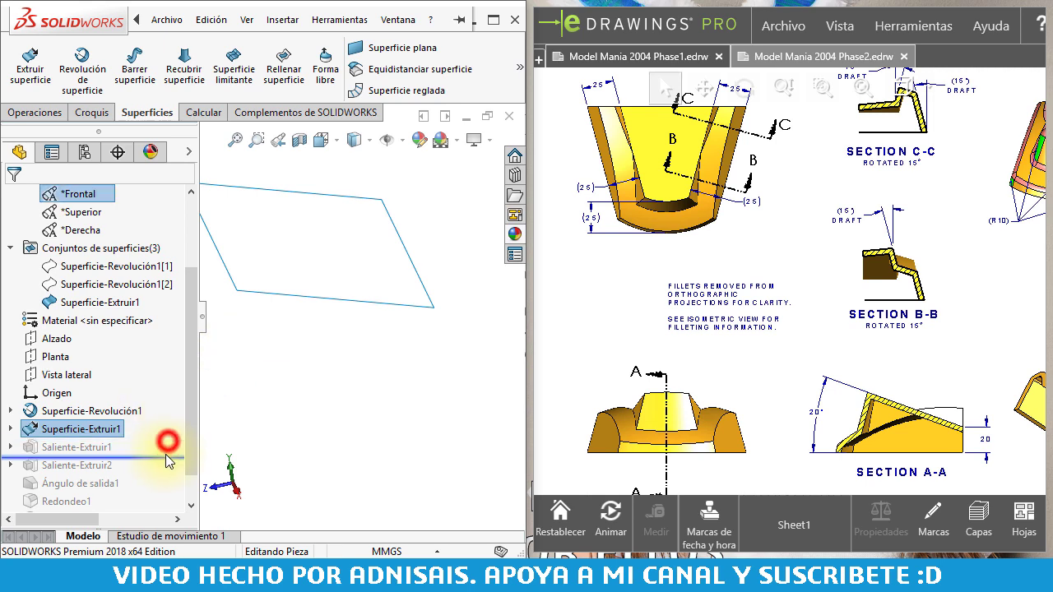
# Roll forward past Saliente-Extruir2 and inspect the sloped surface slicing the solid
pyautogui.moveTo(176, 440); pyautogui.dragTo(166, 471)
pyautogui.moveTo(352, 277)
pyautogui.mouseDown(button='middle')
pyautogui.moveTo(352, 252)
pyautogui.moveTo(387, 229)
pyautogui.mouseUp(button='middle')
pyautogui.click(387, 229)
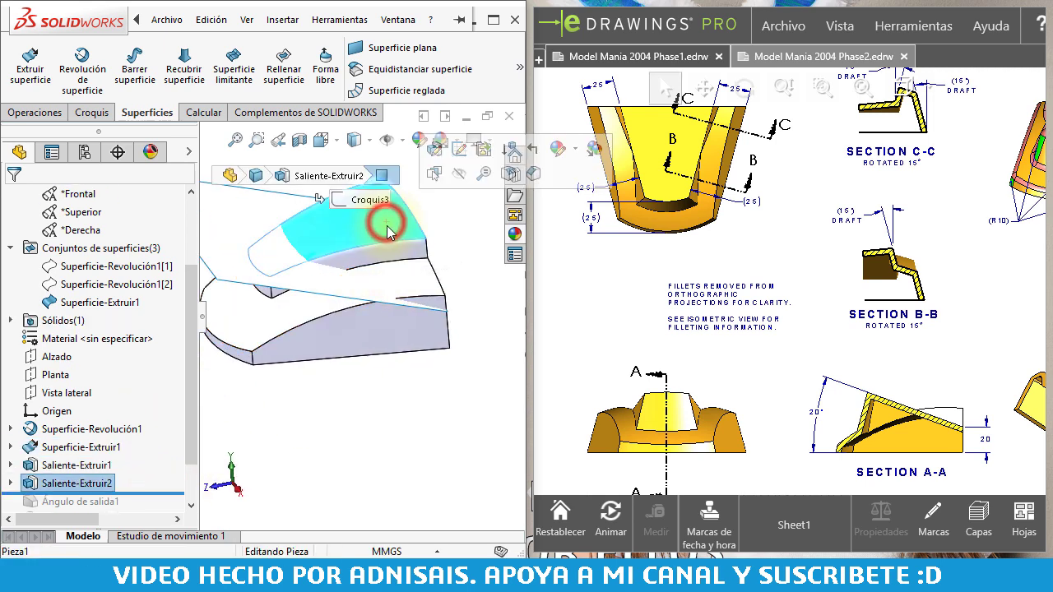
pyautogui.click(238, 218)
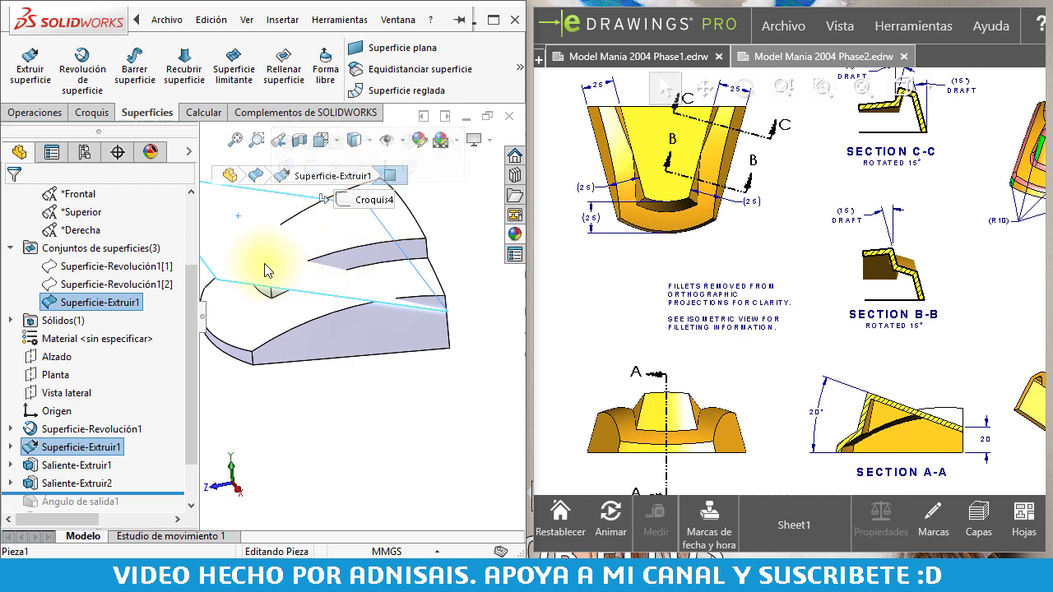
pyautogui.click(396, 284)
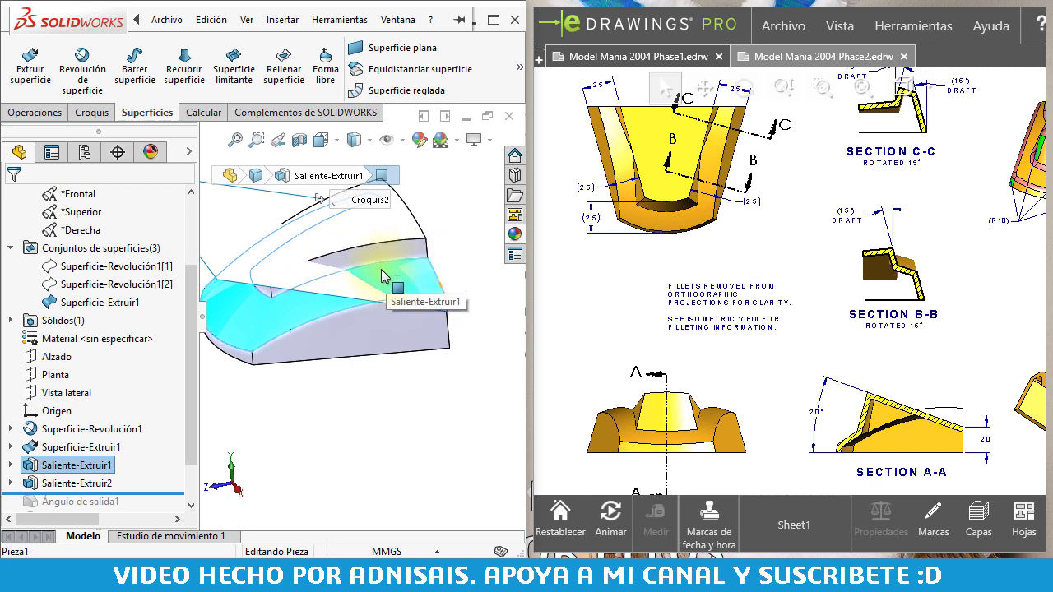
pyautogui.moveTo(430, 256); pyautogui.dragTo(329, 326, button='middle')
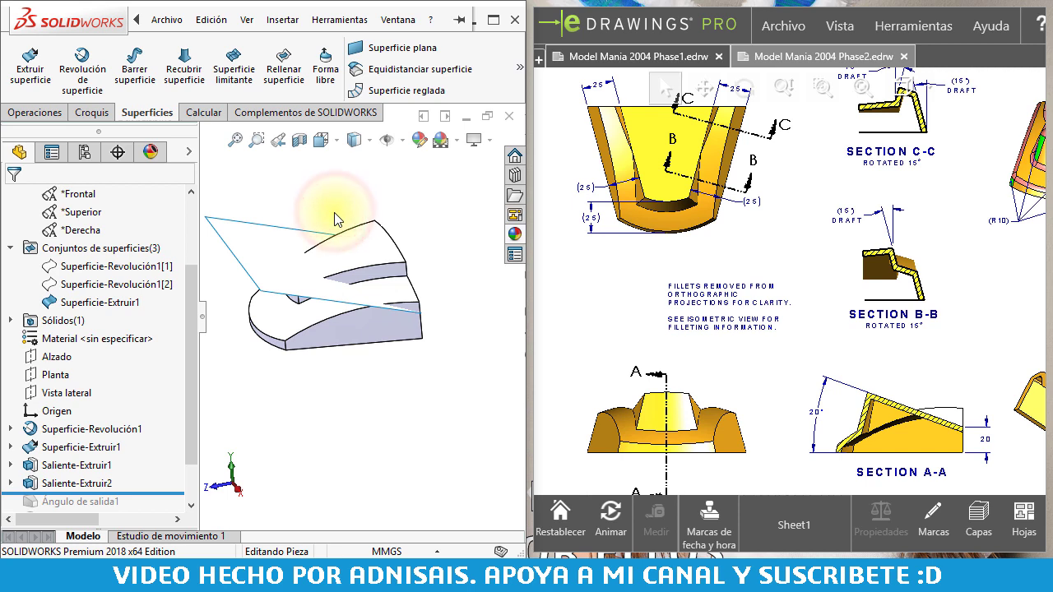
pyautogui.click(518, 67)
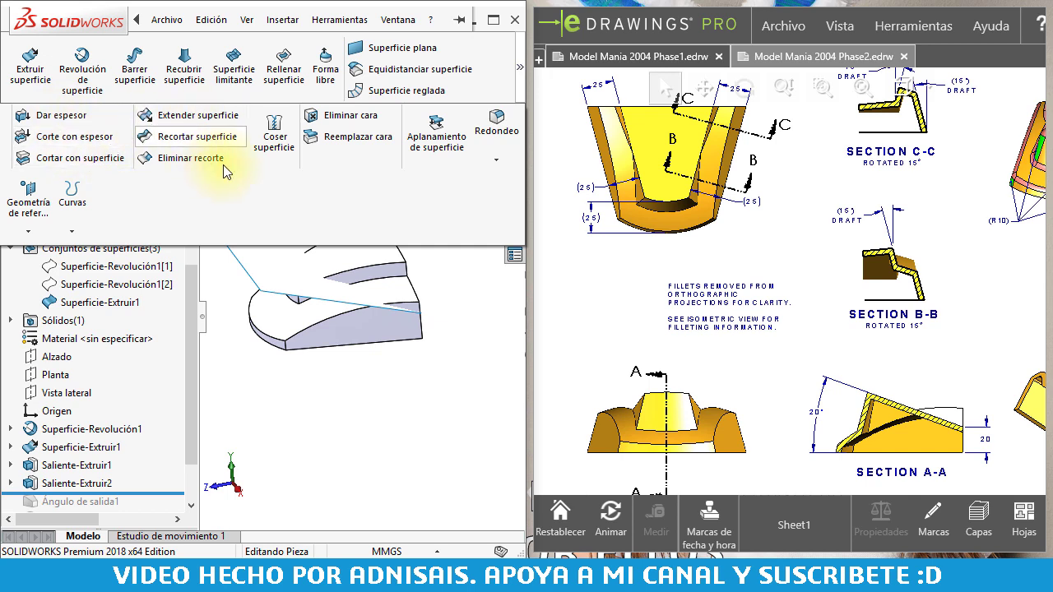
# Replace the inner boss's top face with Superficie-Extruir1 using Insertar > Cara > Reemplazar
pyautogui.click(461, 303)
pyautogui.hotkey('alt', 'a')
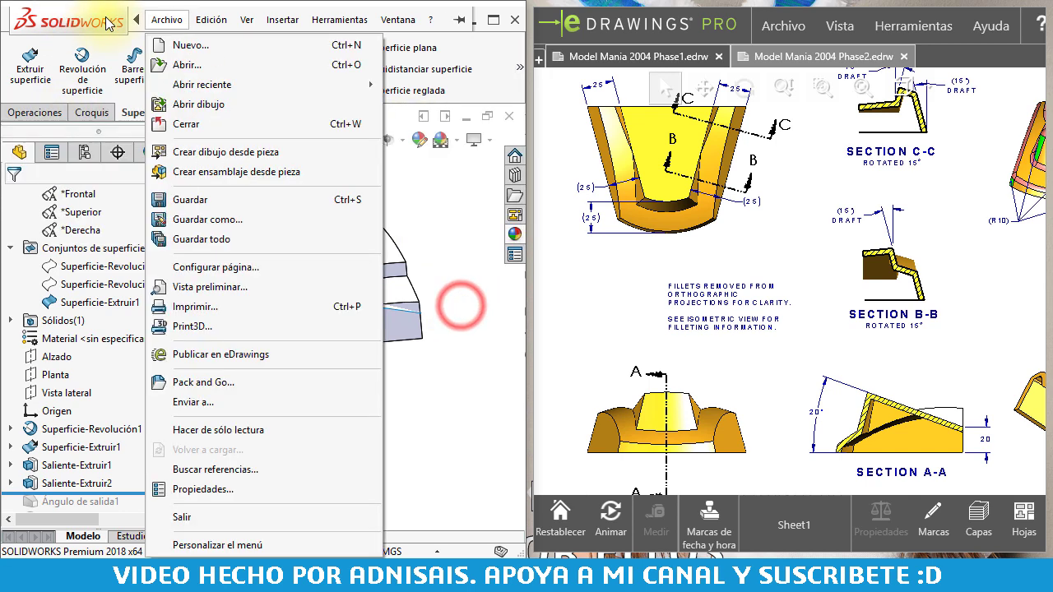
pyautogui.click(166, 19)
pyautogui.click(292, 20)
pyautogui.click(292, 20)
pyautogui.click(292, 20)
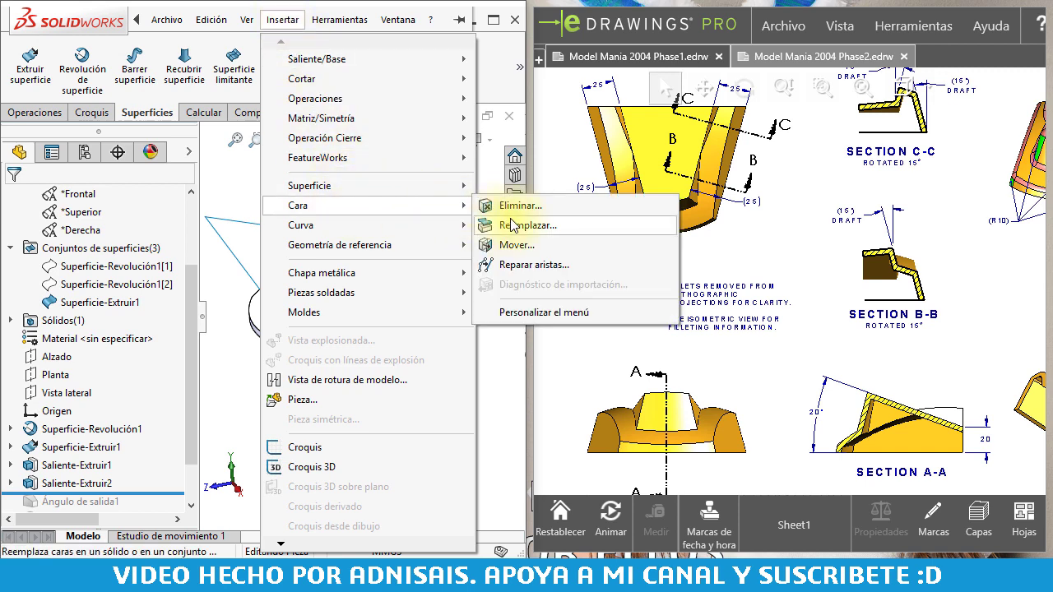
pyautogui.moveTo(298, 205)
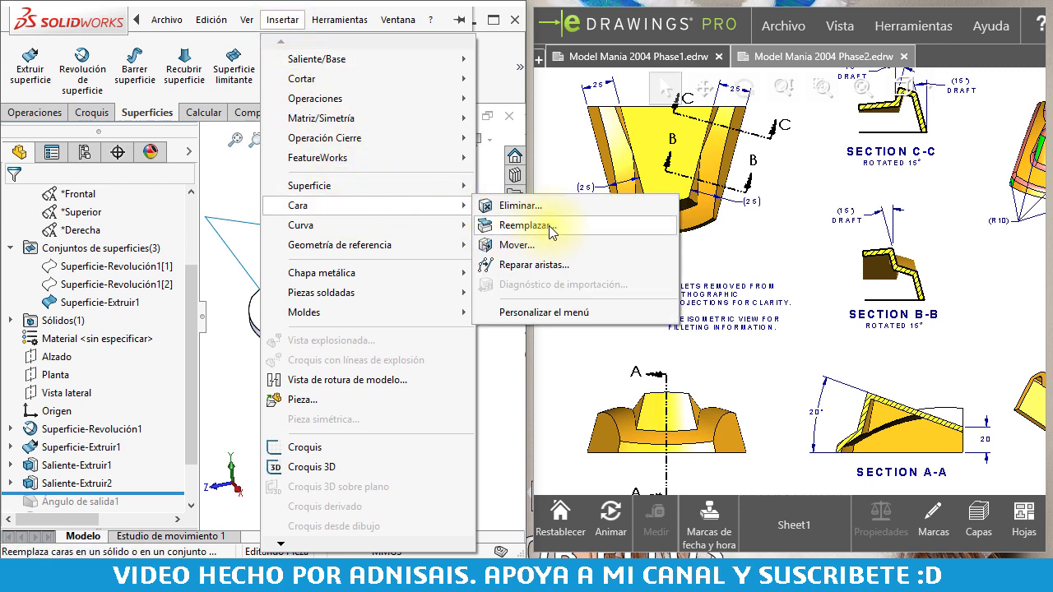
pyautogui.click(550, 229)
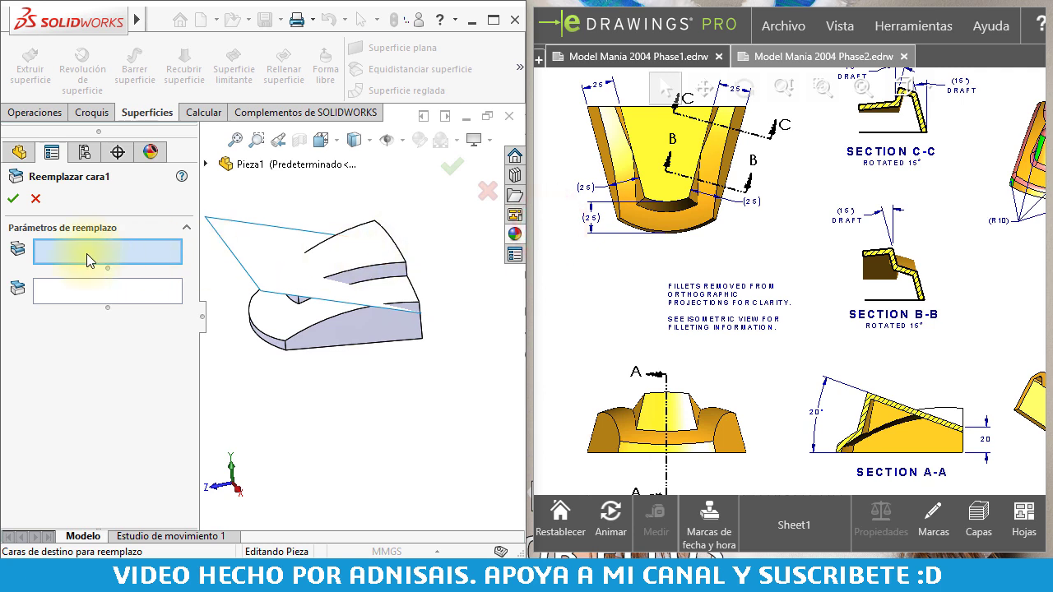
pyautogui.click(86, 254)
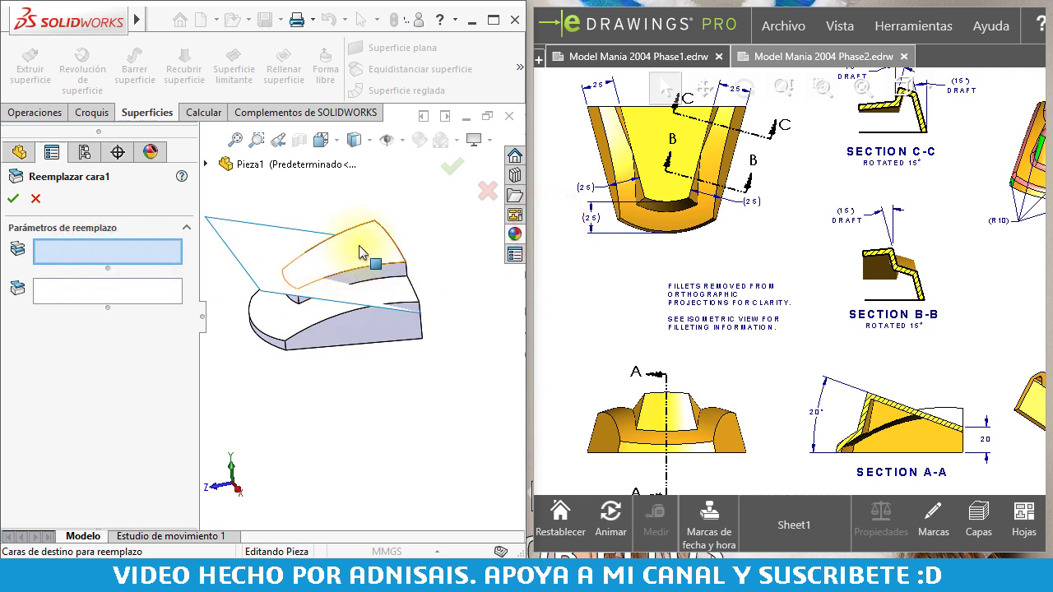
pyautogui.click(359, 253)
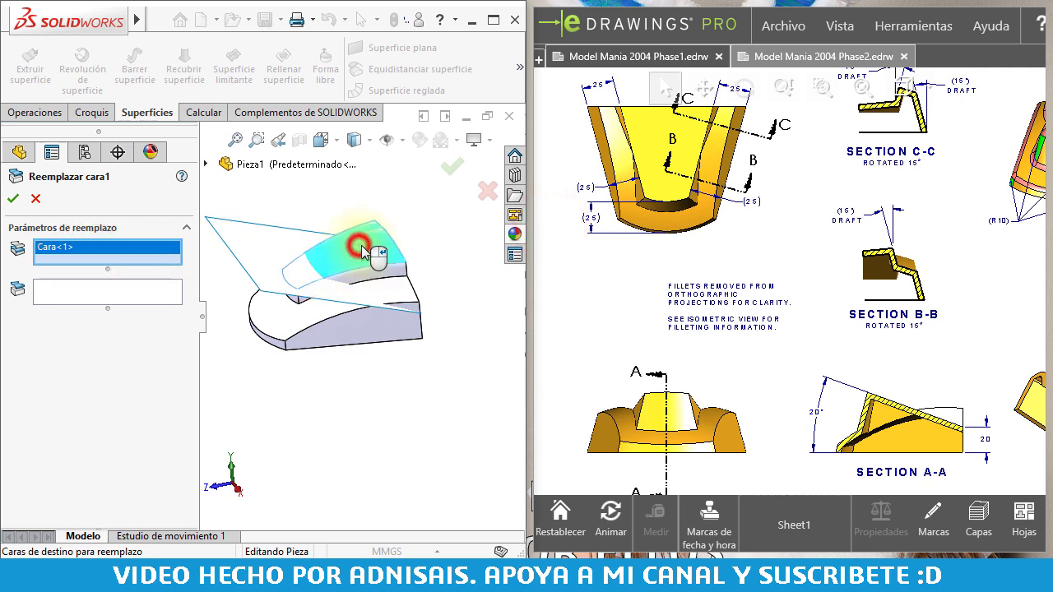
pyautogui.click(127, 292)
pyautogui.click(259, 241)
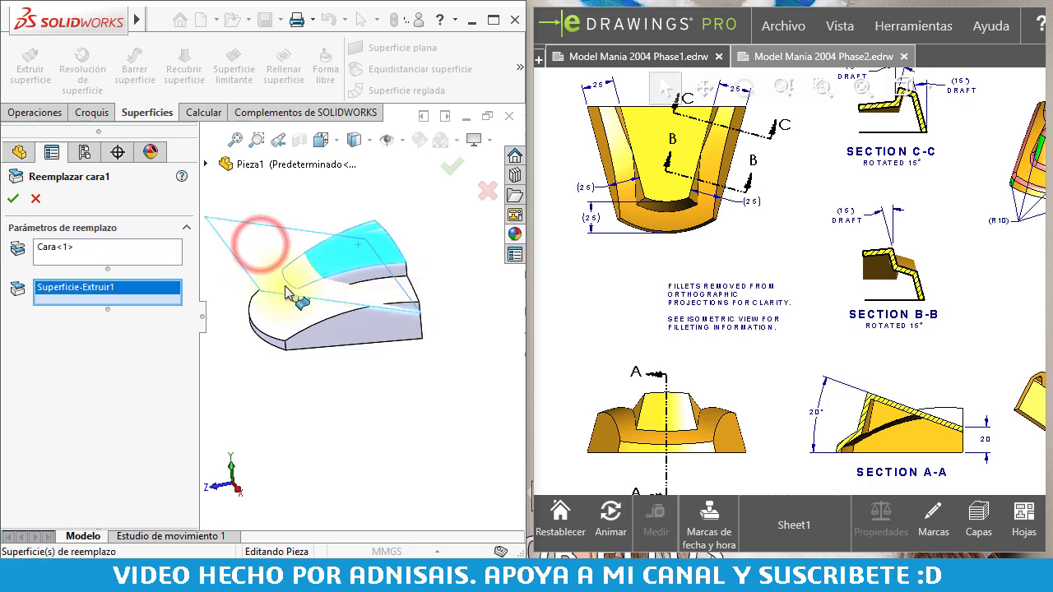
pyautogui.click(13, 200)
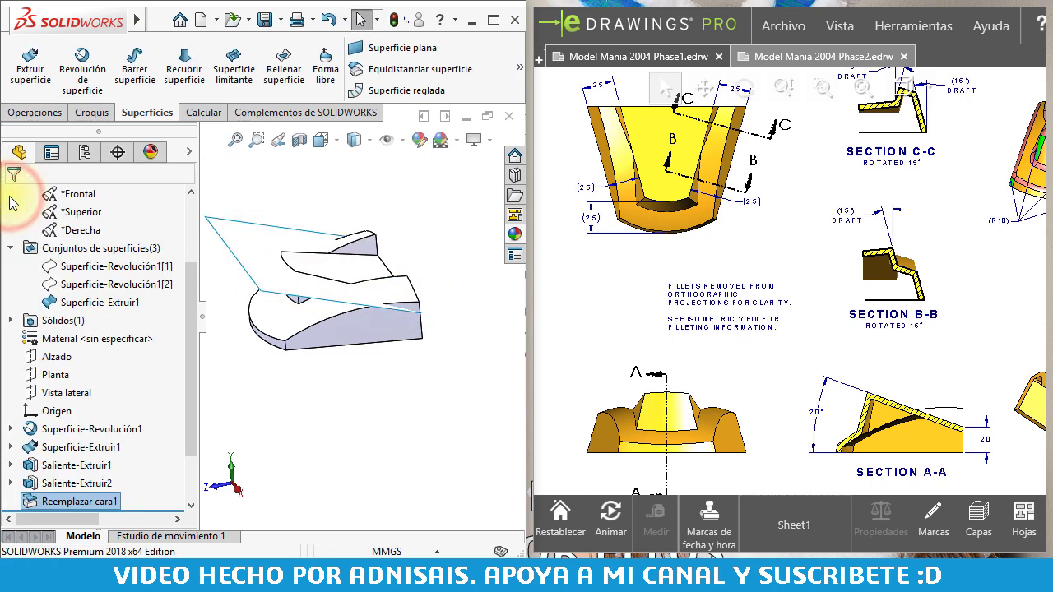
# Hide Superficie-Extruir1 and inspect the new sloped top
pyautogui.click(245, 239)
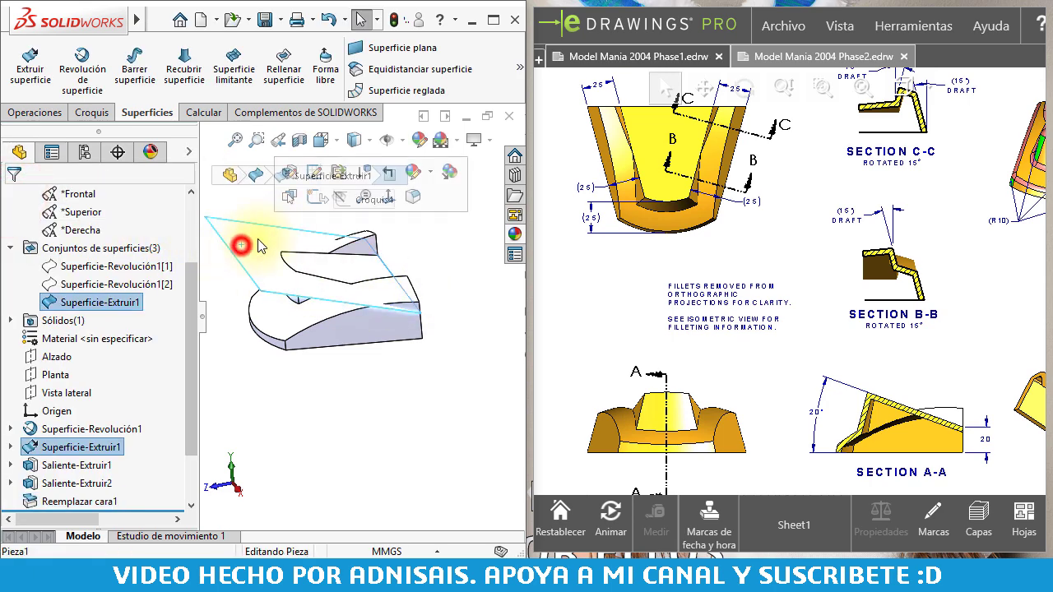
pyautogui.click(338, 202)
pyautogui.moveTo(294, 206)
pyautogui.mouseDown(button='middle')
pyautogui.moveTo(358, 279)
pyautogui.moveTo(430, 296)
pyautogui.mouseUp(button='middle')
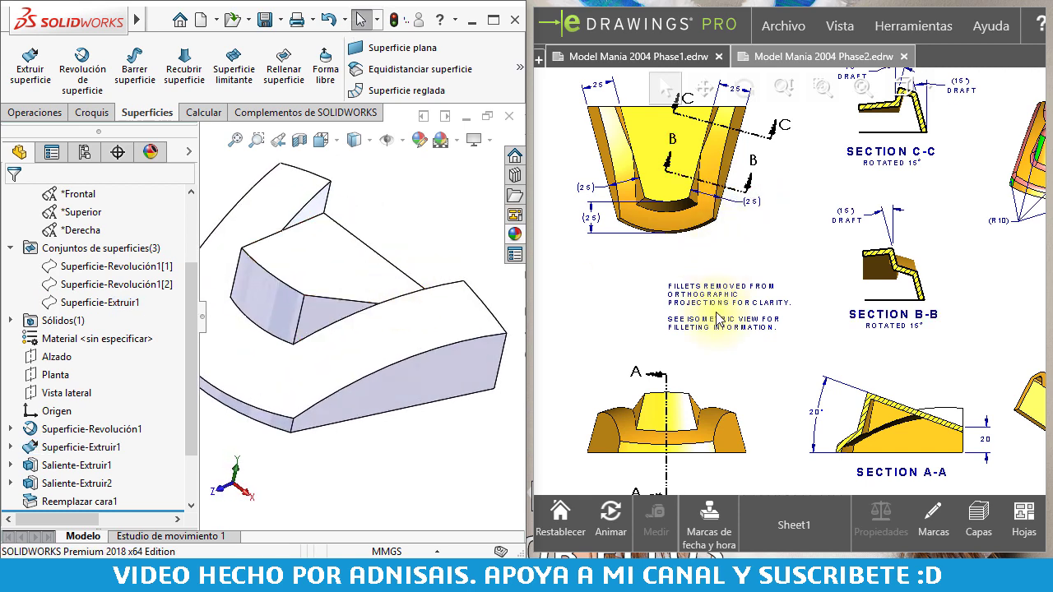
pyautogui.moveTo(342, 298)
pyautogui.mouseDown(button='middle')
pyautogui.moveTo(364, 258)
pyautogui.moveTo(294, 274)
pyautogui.mouseUp(button='middle')
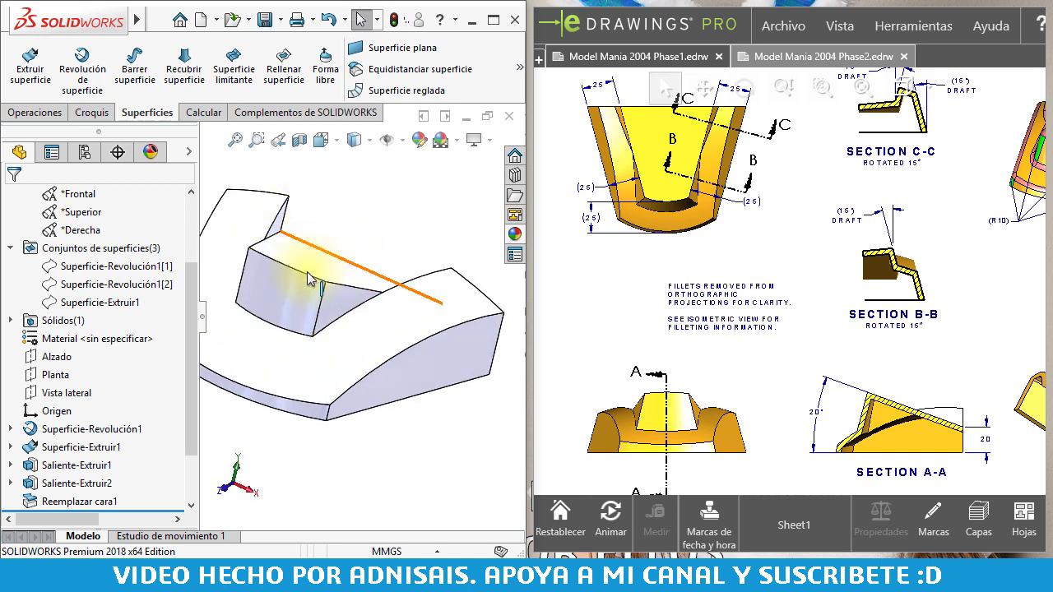
pyautogui.moveTo(188, 283); pyautogui.dragTo(197, 319)
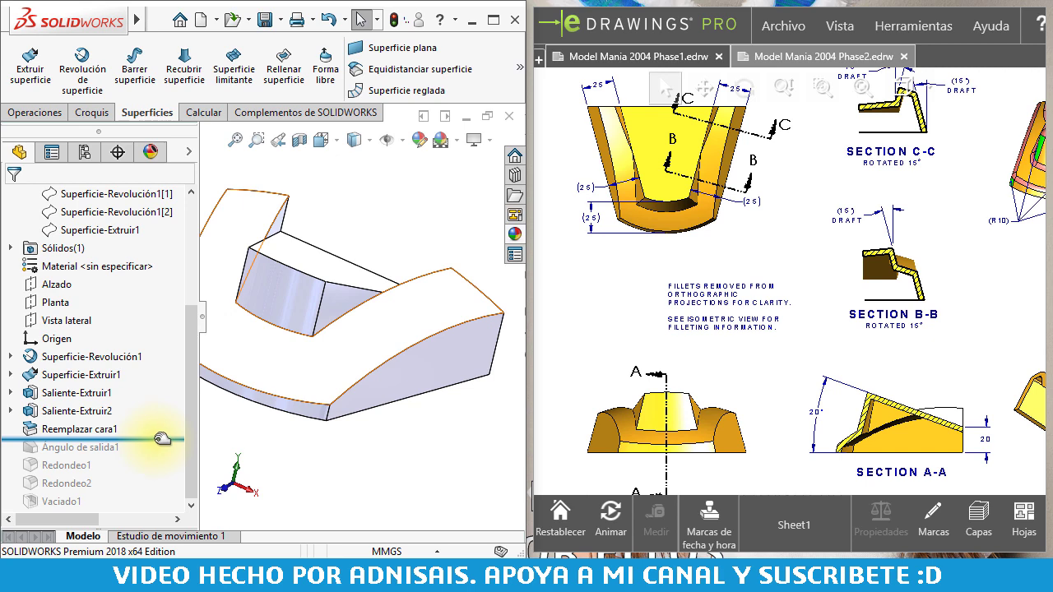
# Roll forward to include Ángulo de salida1 and check the draft and inner pocket
pyautogui.moveTo(159, 439); pyautogui.dragTo(138, 454)
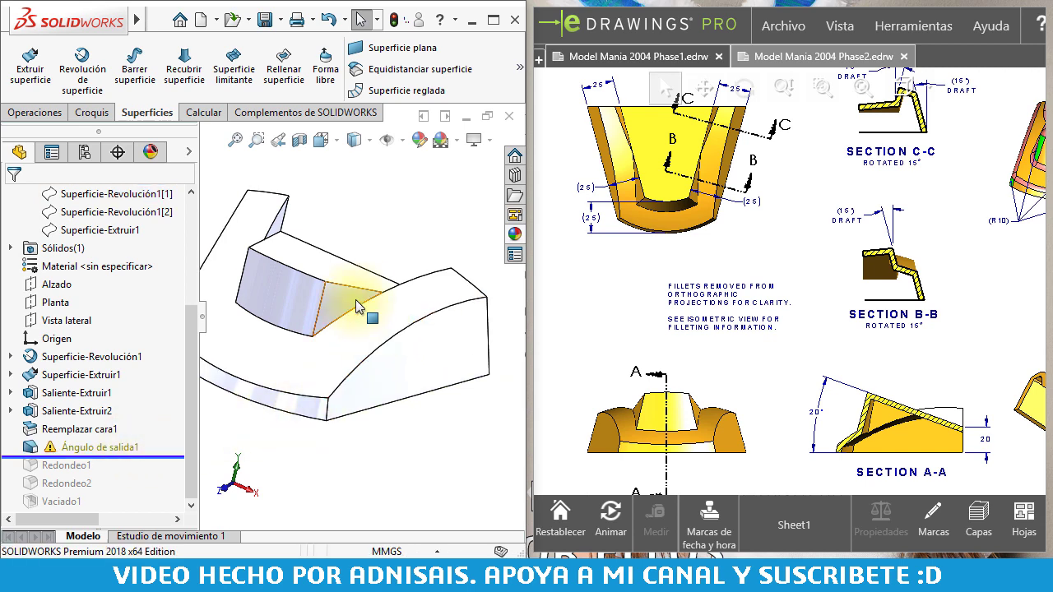
pyautogui.moveTo(364, 305); pyautogui.dragTo(372, 305, button='middle')
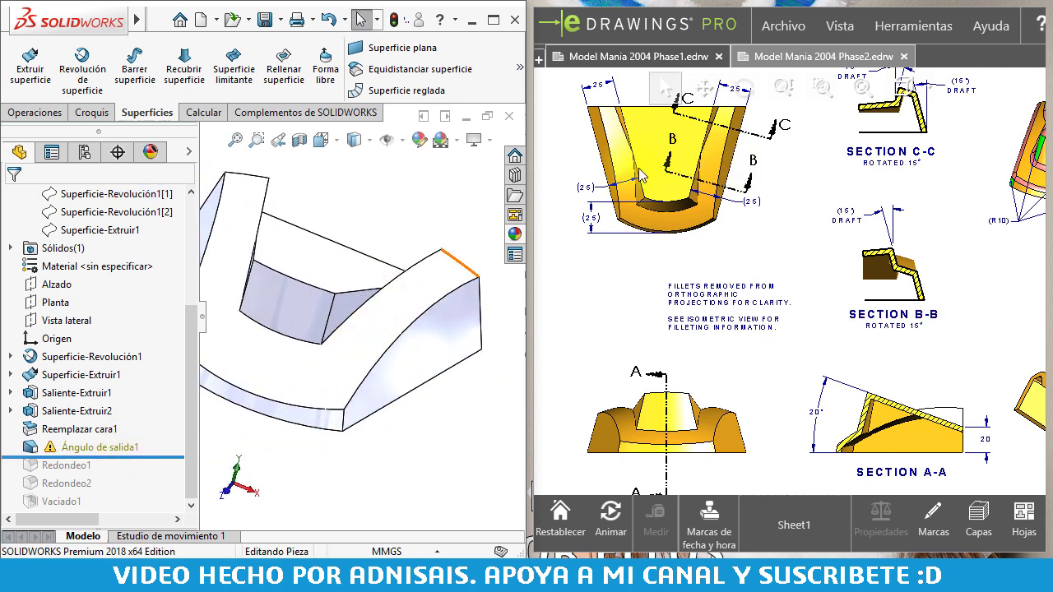
pyautogui.moveTo(277, 254); pyautogui.dragTo(236, 267, button='middle')
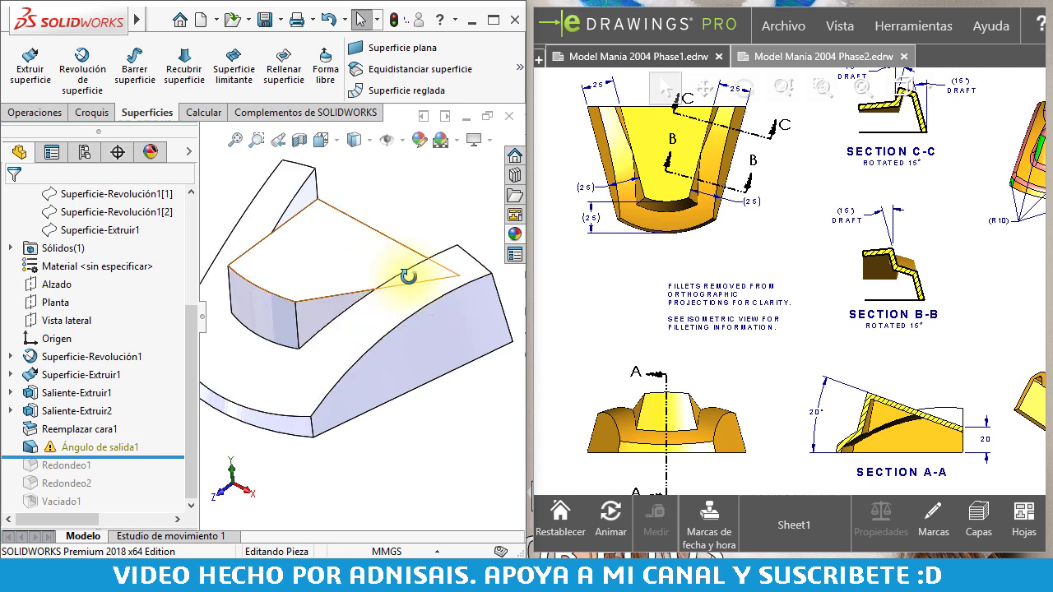
pyautogui.moveTo(411, 275); pyautogui.dragTo(381, 286, button='middle')
pyautogui.moveTo(264, 202); pyautogui.dragTo(275, 213, button='middle')
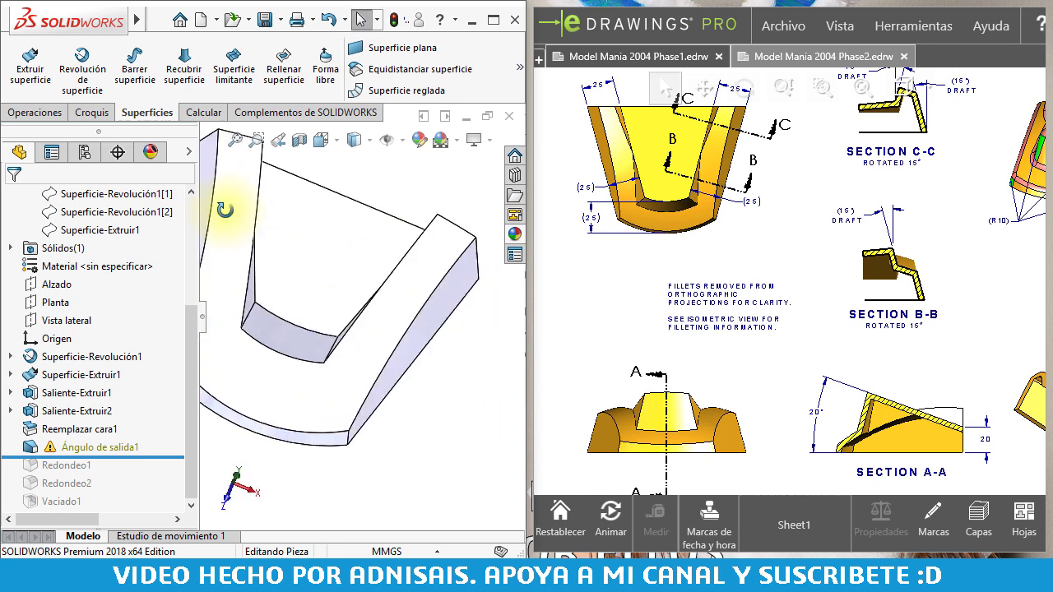
# Edit Ángulo de salida1 and delete its three Ausente parting-line entries
pyautogui.click(29, 480)
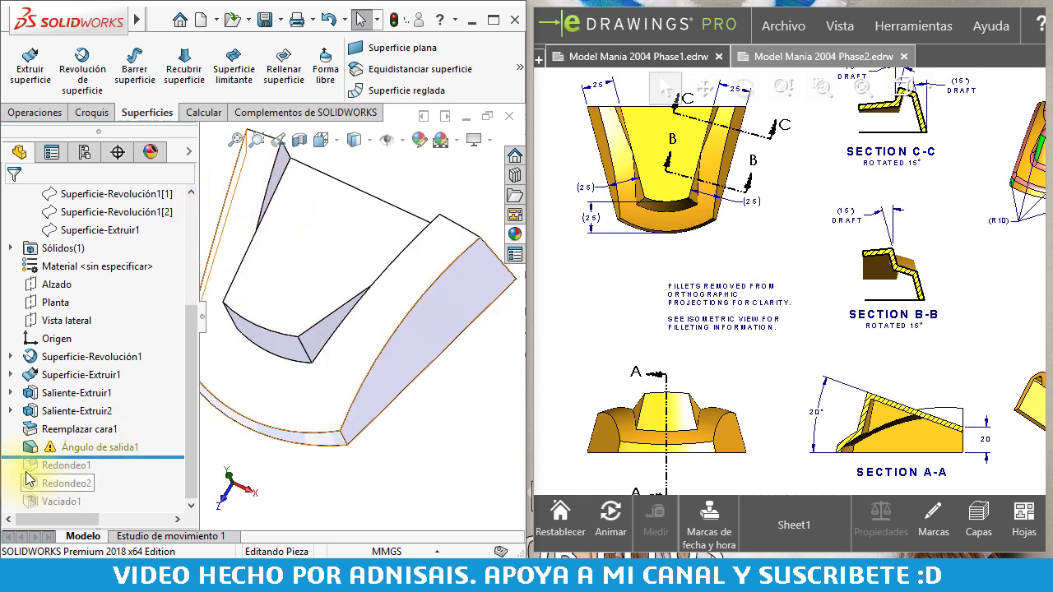
pyautogui.click(31, 457)
pyautogui.click(37, 422)
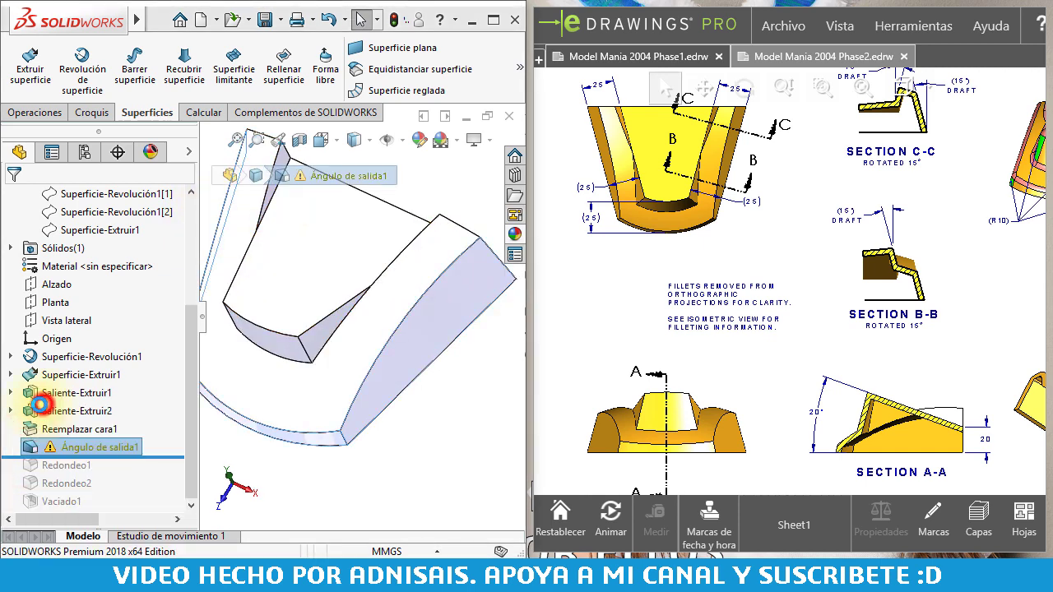
pyautogui.click(188, 354)
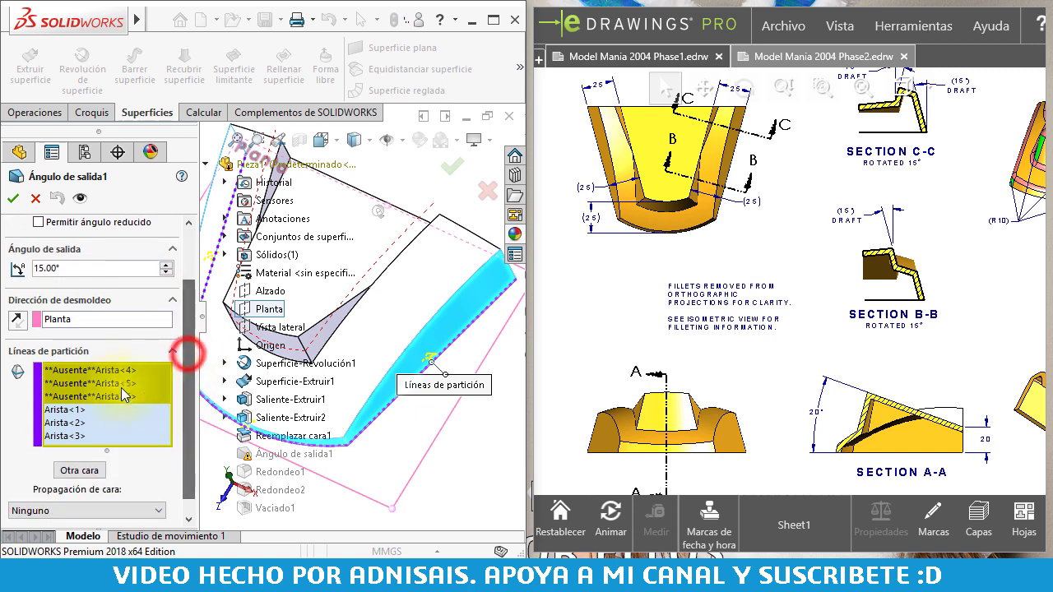
pyautogui.keyDown('shift'); pyautogui.click(74, 397); pyautogui.keyUp('shift')
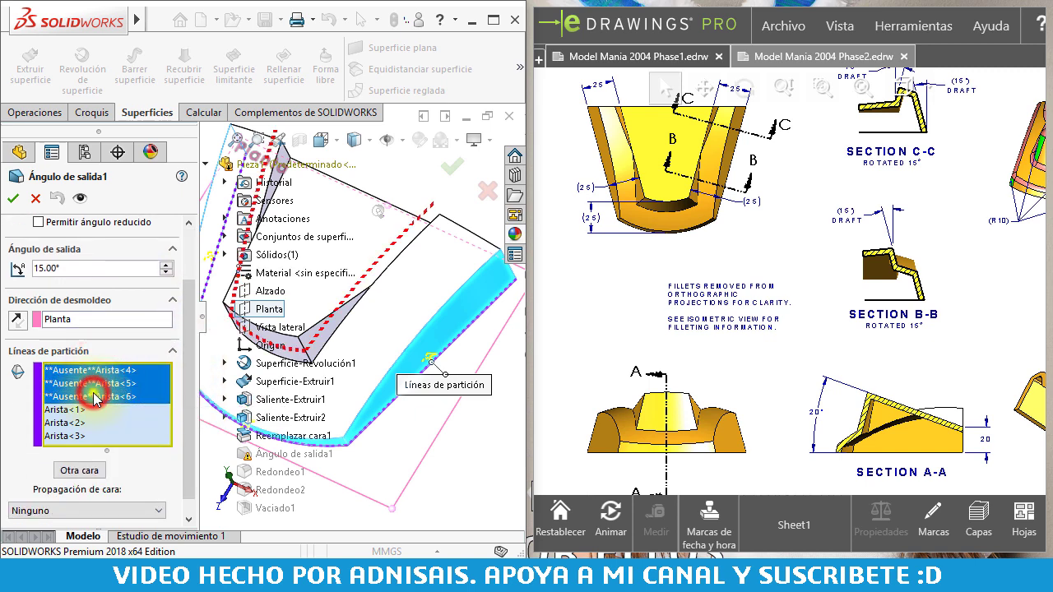
pyautogui.rightClick(96, 395)
pyautogui.click(137, 423)
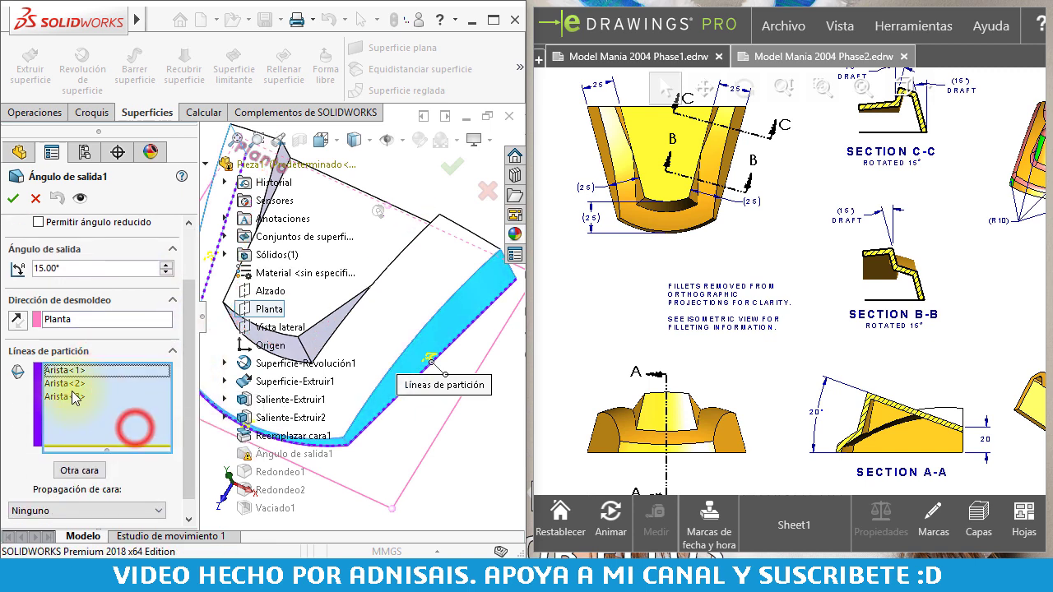
# Select the new top edges as the draft's parting lines
pyautogui.click(207, 163)
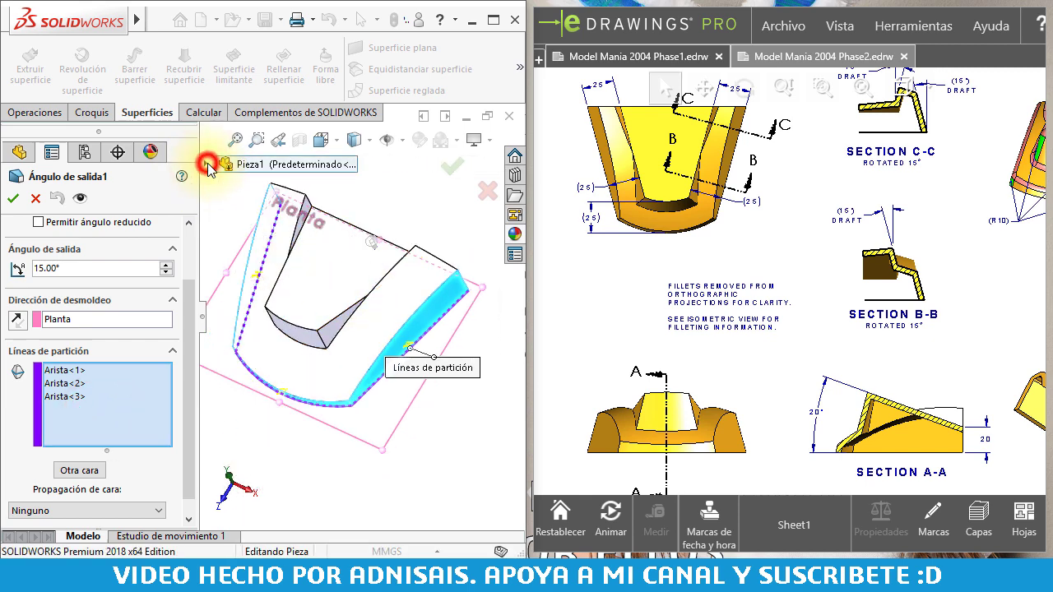
pyautogui.scroll(-3, 282, 245)
pyautogui.scroll(-2, 280, 244)
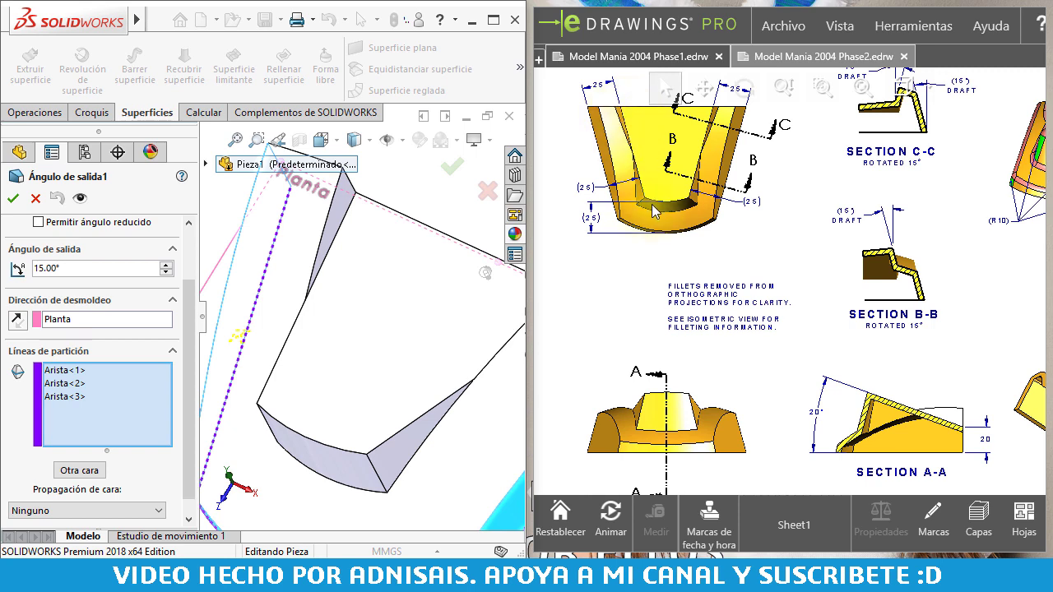
pyautogui.click(344, 222)
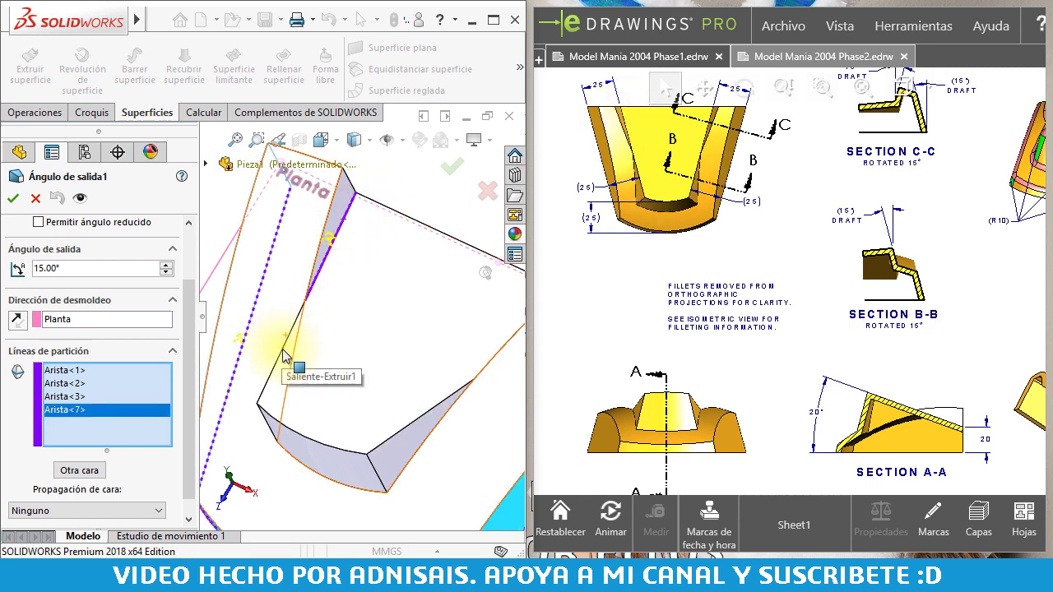
pyautogui.click(282, 352)
pyautogui.click(307, 437)
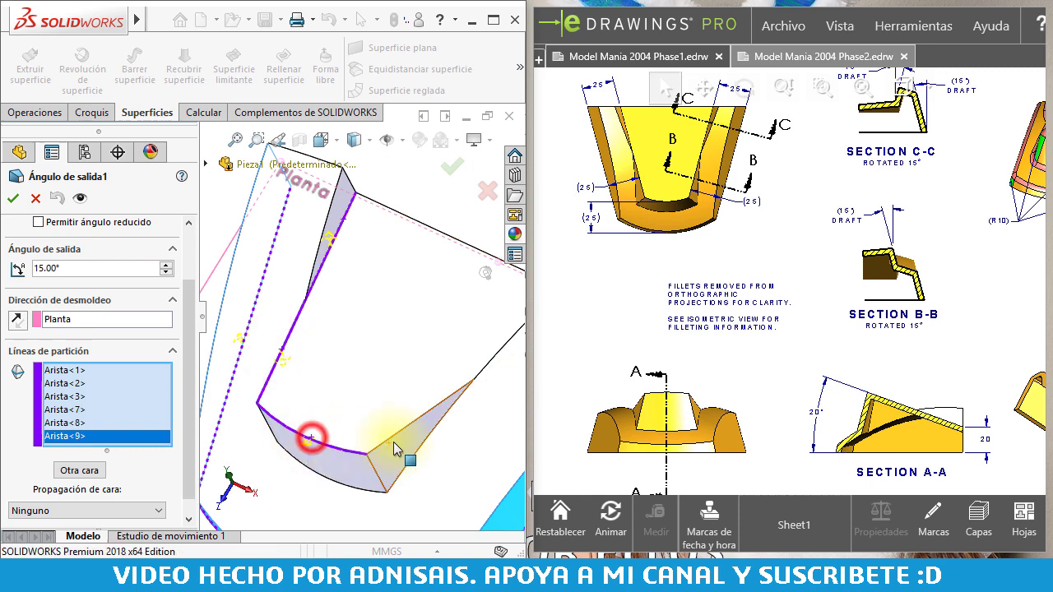
pyautogui.click(397, 444)
pyautogui.moveTo(395, 436)
pyautogui.mouseDown(button='middle')
pyautogui.moveTo(507, 351)
pyautogui.moveTo(367, 243)
pyautogui.mouseUp(button='middle')
pyautogui.click(505, 352)
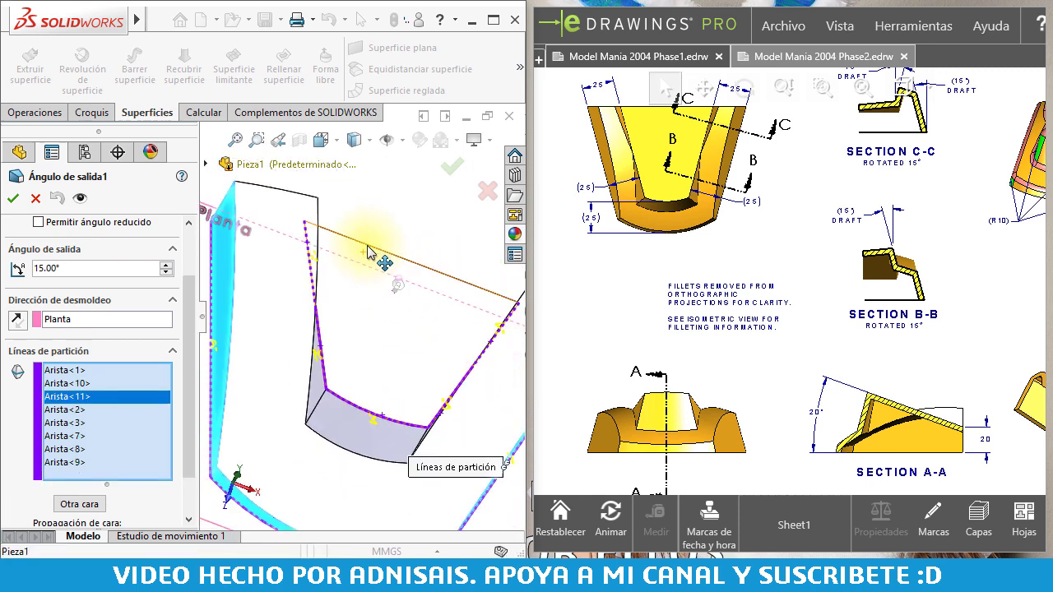
pyautogui.hotkey('ctrl', '5')
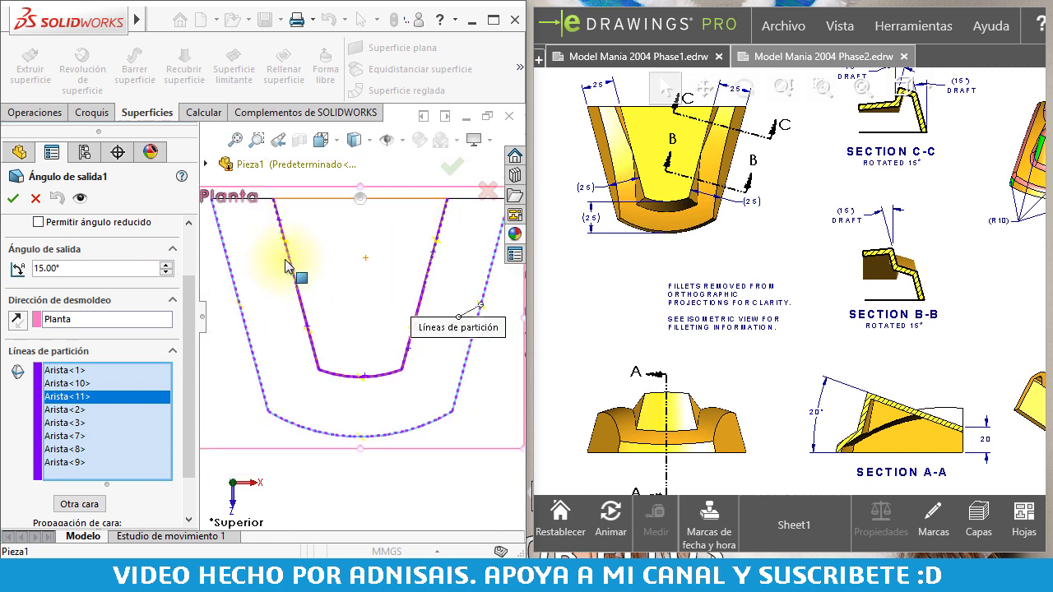
# Accept the repaired 15° draft and inspect the result
pyautogui.click(13, 199)
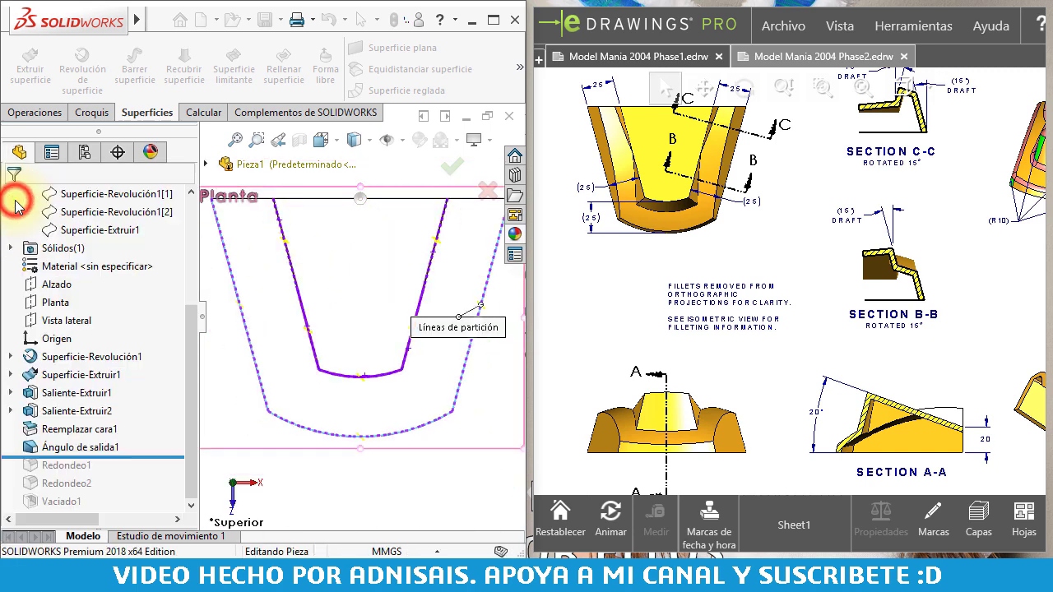
pyautogui.moveTo(387, 295)
pyautogui.mouseDown(button='middle')
pyautogui.moveTo(383, 266)
pyautogui.moveTo(364, 247)
pyautogui.moveTo(541, 218)
pyautogui.mouseUp(button='middle')
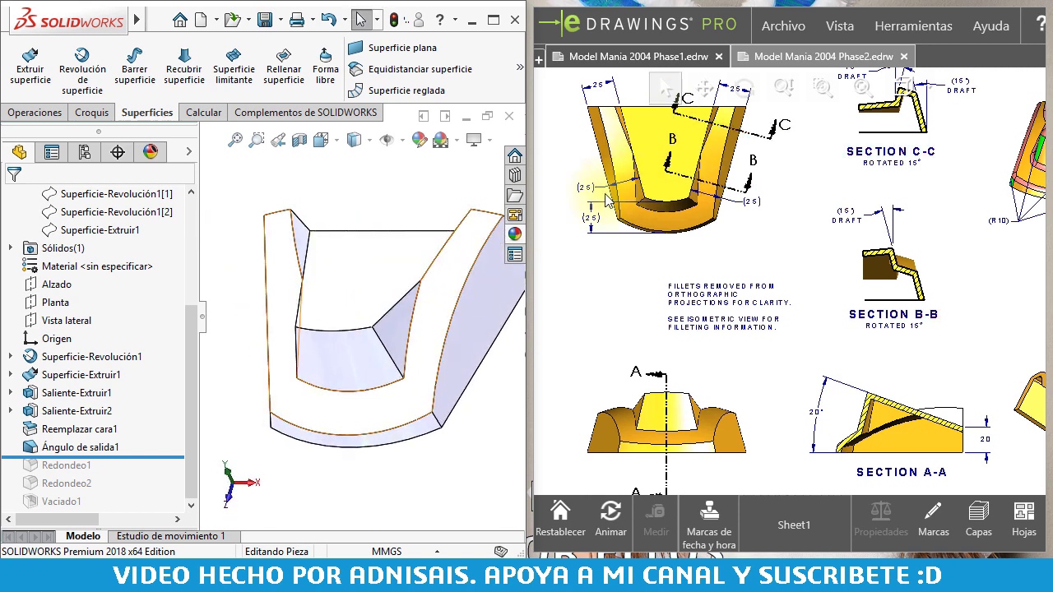
pyautogui.moveTo(288, 327)
pyautogui.mouseDown(button='middle')
pyautogui.moveTo(388, 306)
pyautogui.moveTo(376, 279)
pyautogui.moveTo(217, 321)
pyautogui.mouseUp(button='middle')
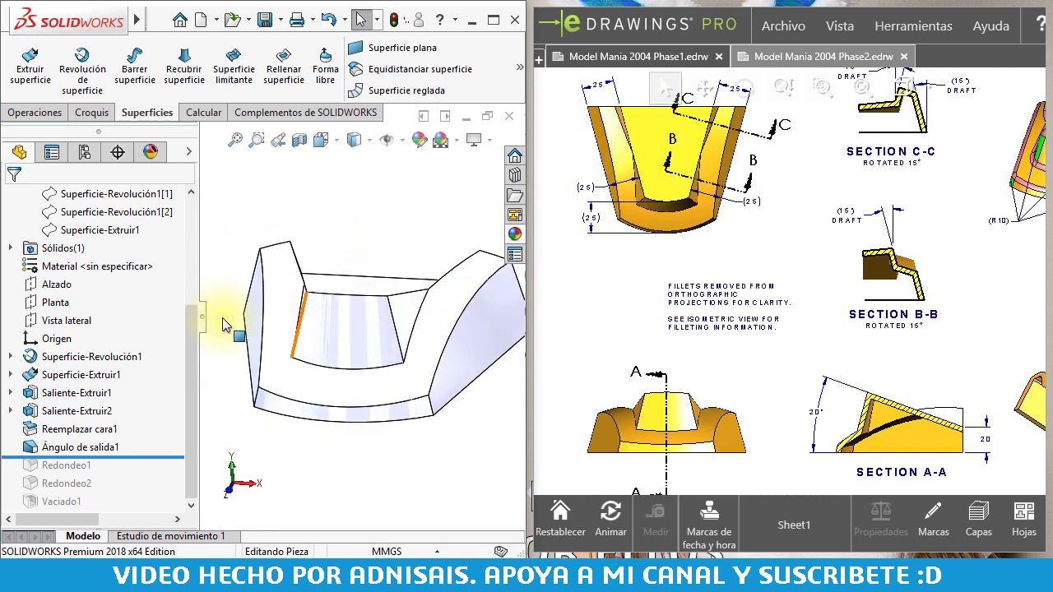
pyautogui.click(189, 331)
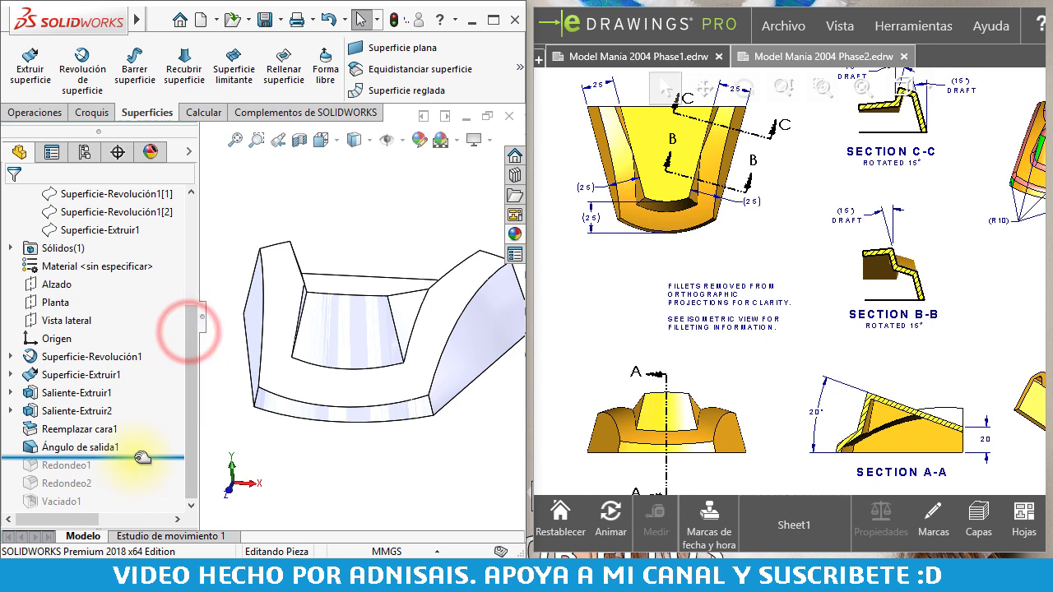
# Roll forward through Redondeo1 and Redondeo2 and select the failing Redondeo2
pyautogui.moveTo(137, 459); pyautogui.dragTo(136, 475)
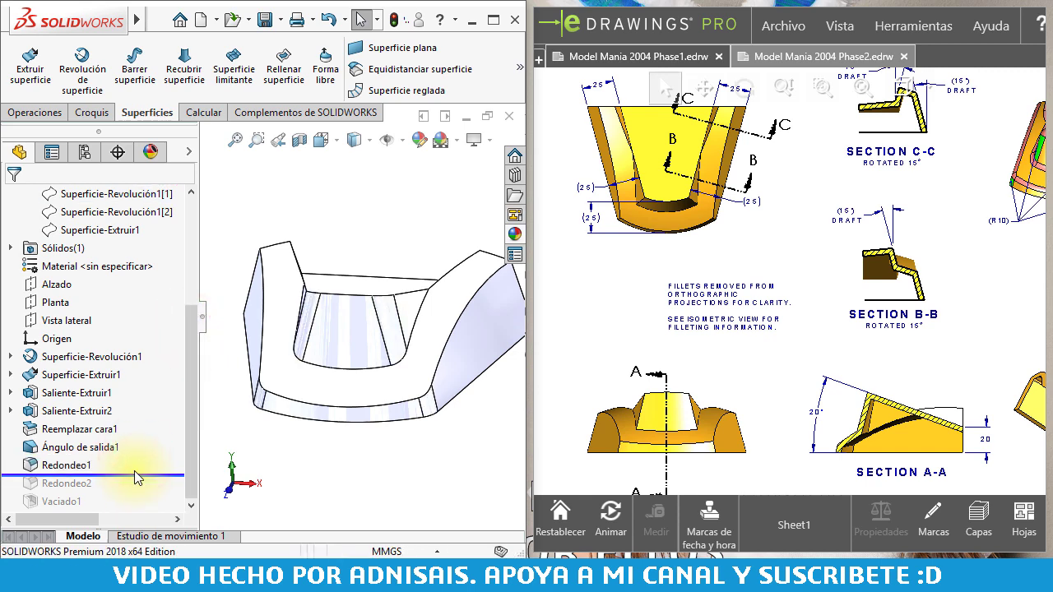
pyautogui.moveTo(134, 474); pyautogui.dragTo(132, 487)
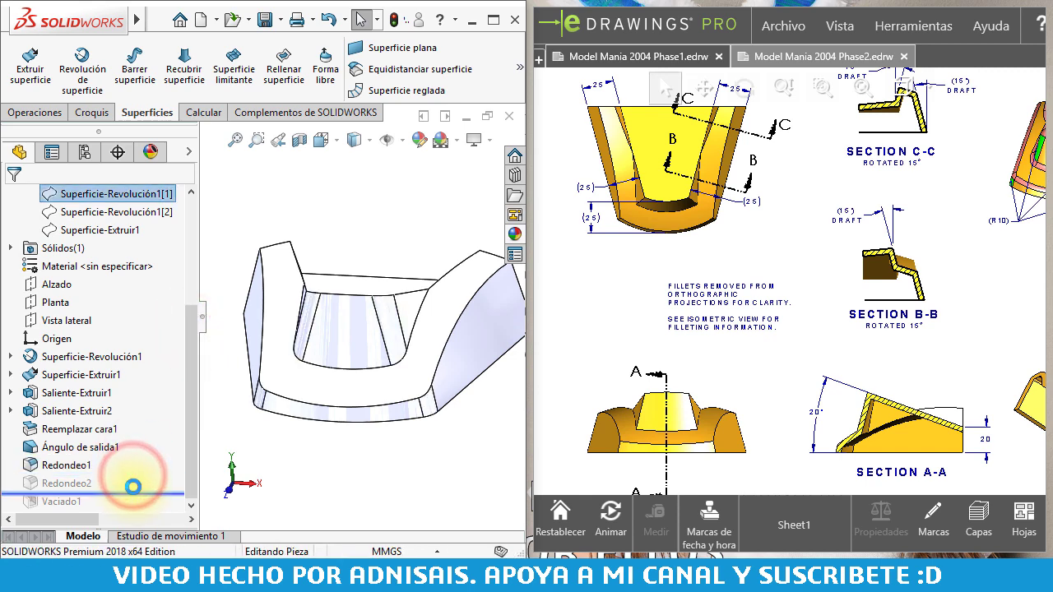
pyautogui.moveTo(407, 396); pyautogui.dragTo(312, 415, button='middle')
pyautogui.click(28, 483)
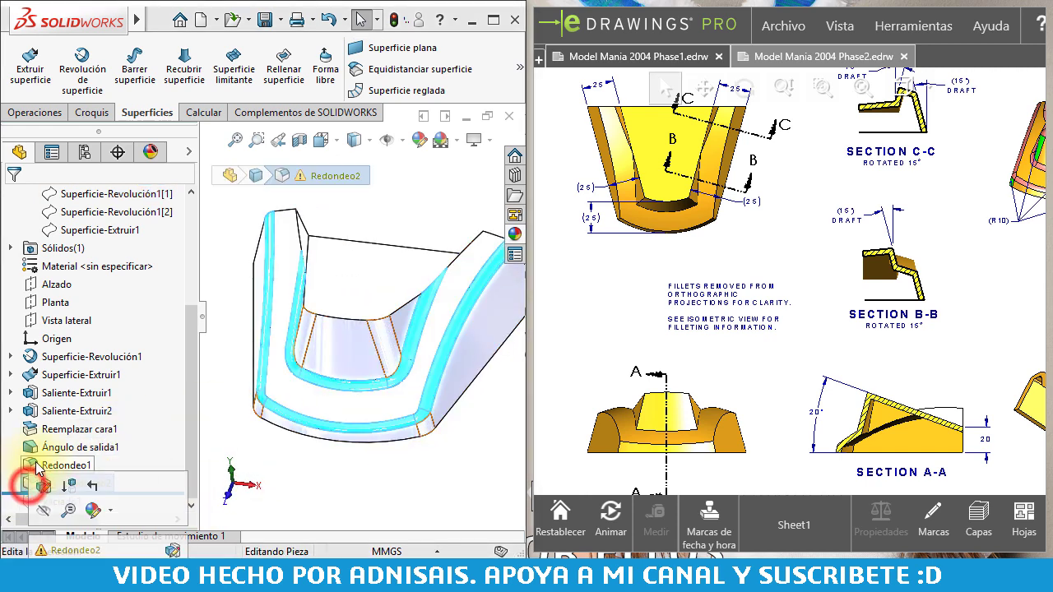
# Edit Redondeo2 and delete its Ausente missing edge
pyautogui.click(43, 485)
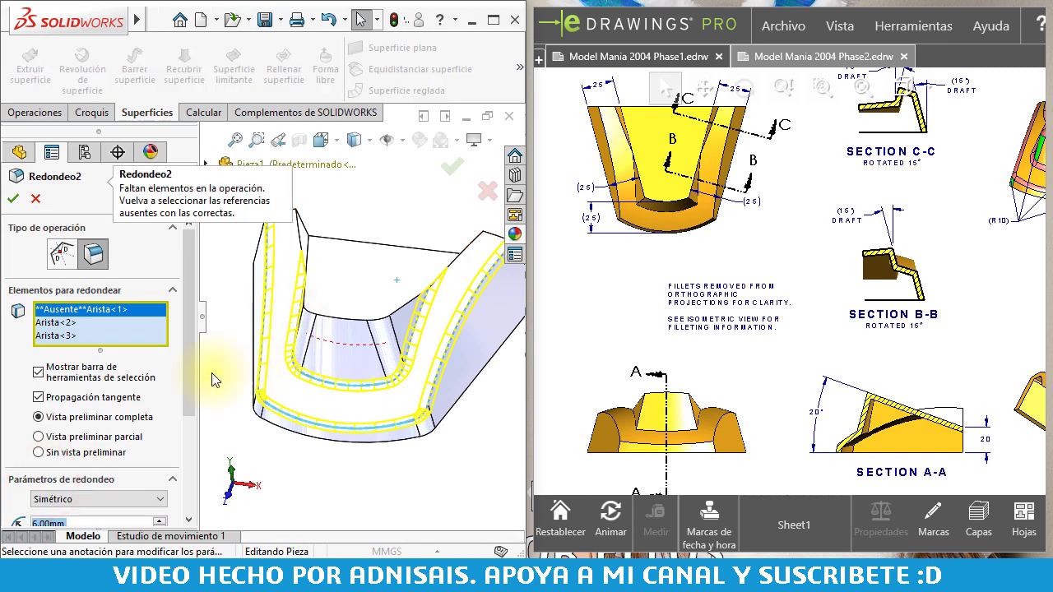
pyautogui.rightClick(92, 309)
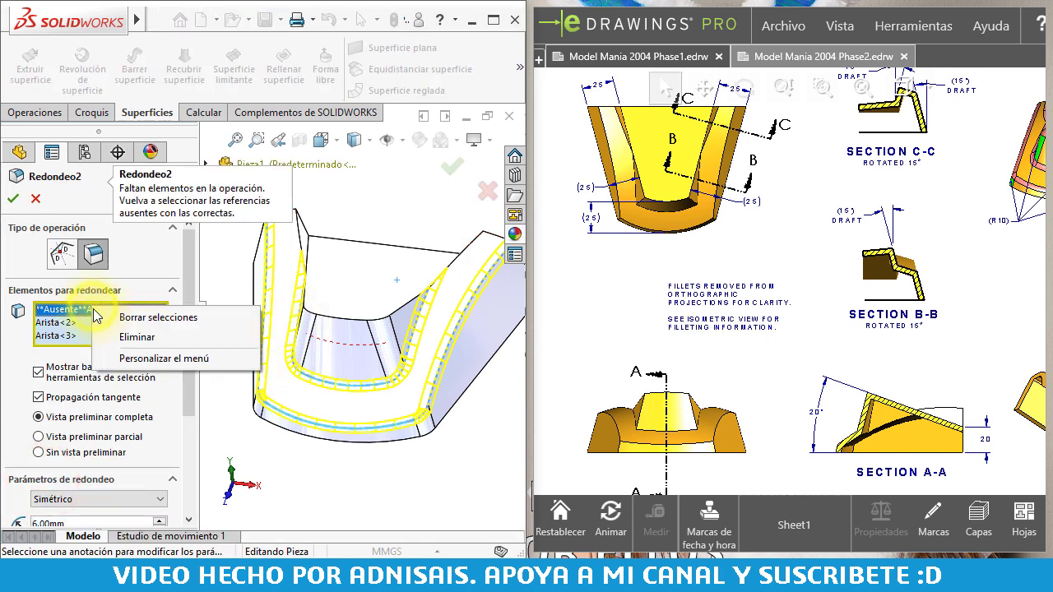
pyautogui.click(138, 338)
pyautogui.scroll(-2, 321, 274)
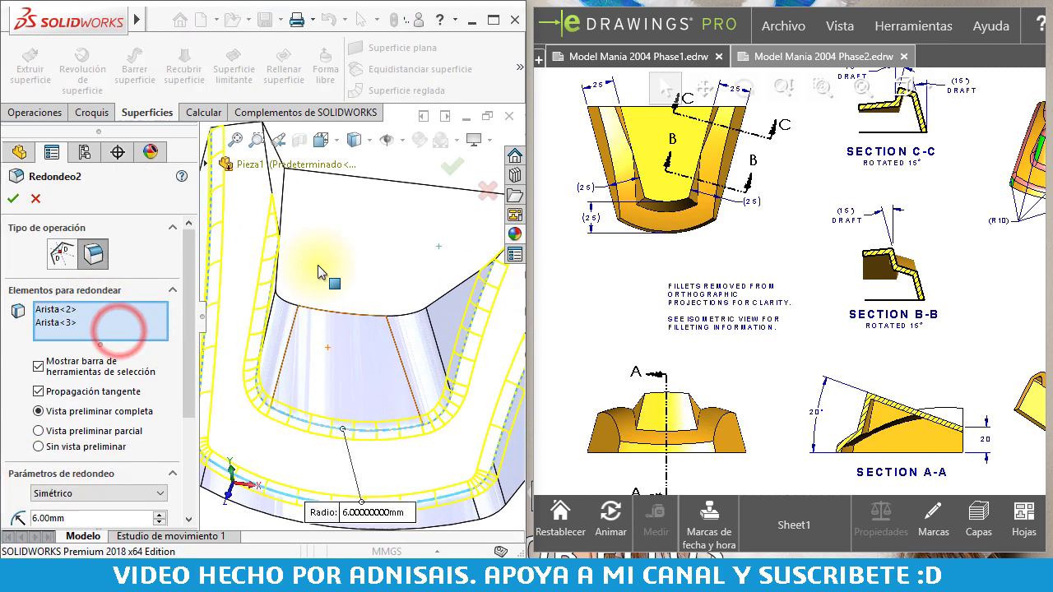
# Add the new top edges Arista<4> to <8> to the 6 mm fillet
pyautogui.moveTo(321, 274); pyautogui.dragTo(288, 238, button='middle')
pyautogui.click(305, 216)
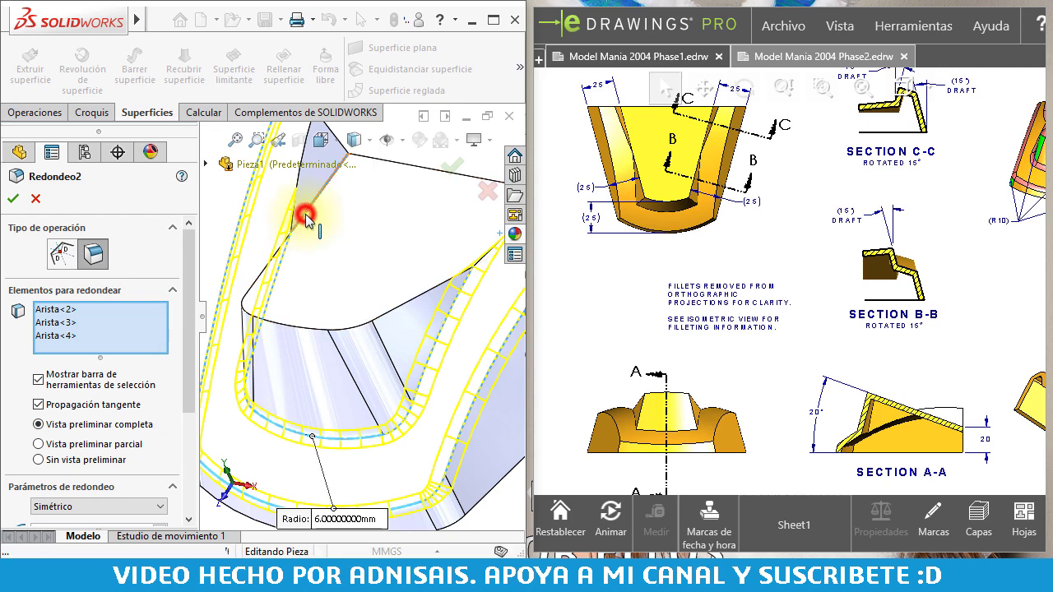
pyautogui.moveTo(898, 267); pyautogui.dragTo(718, 322)
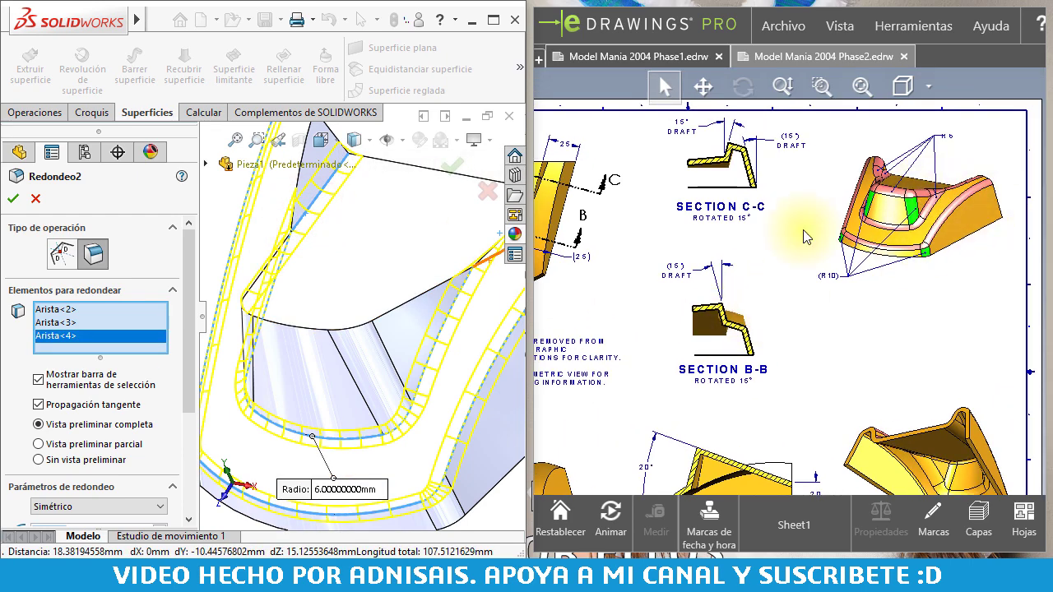
pyautogui.moveTo(423, 254); pyautogui.dragTo(409, 272, button='middle')
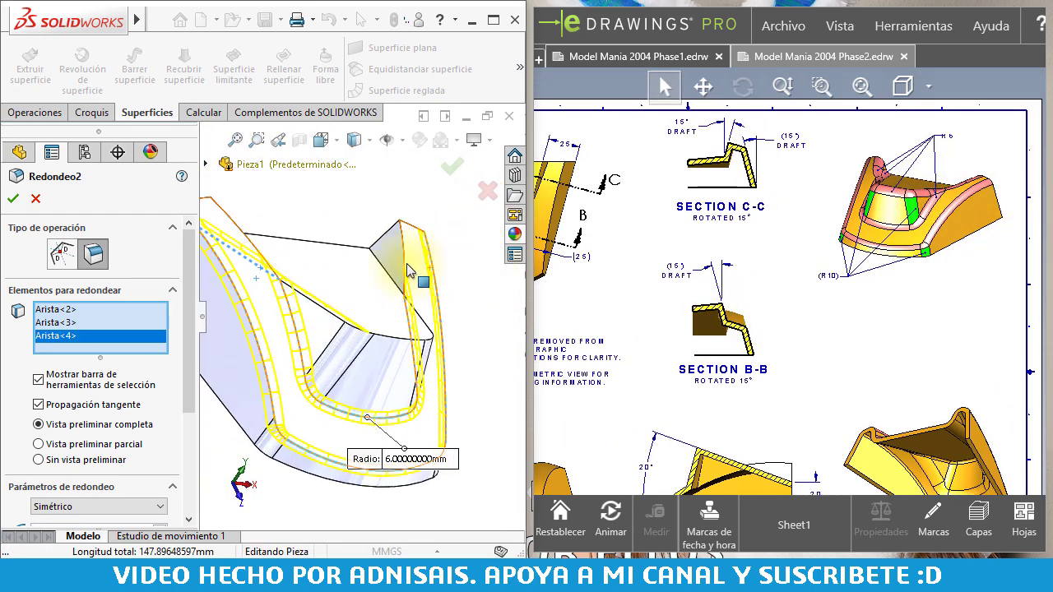
pyautogui.click(388, 279)
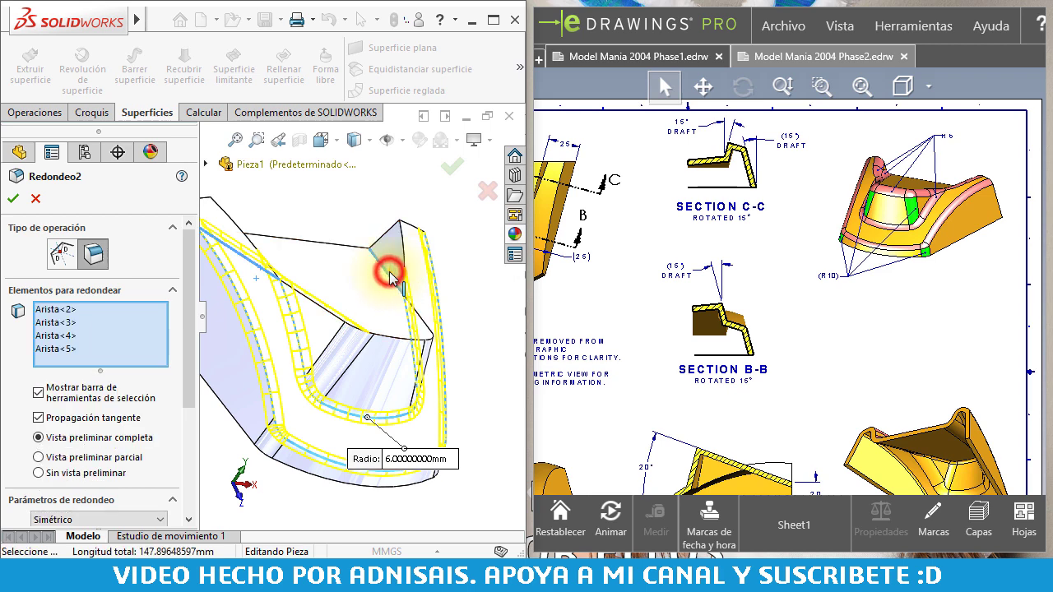
pyautogui.click(420, 319)
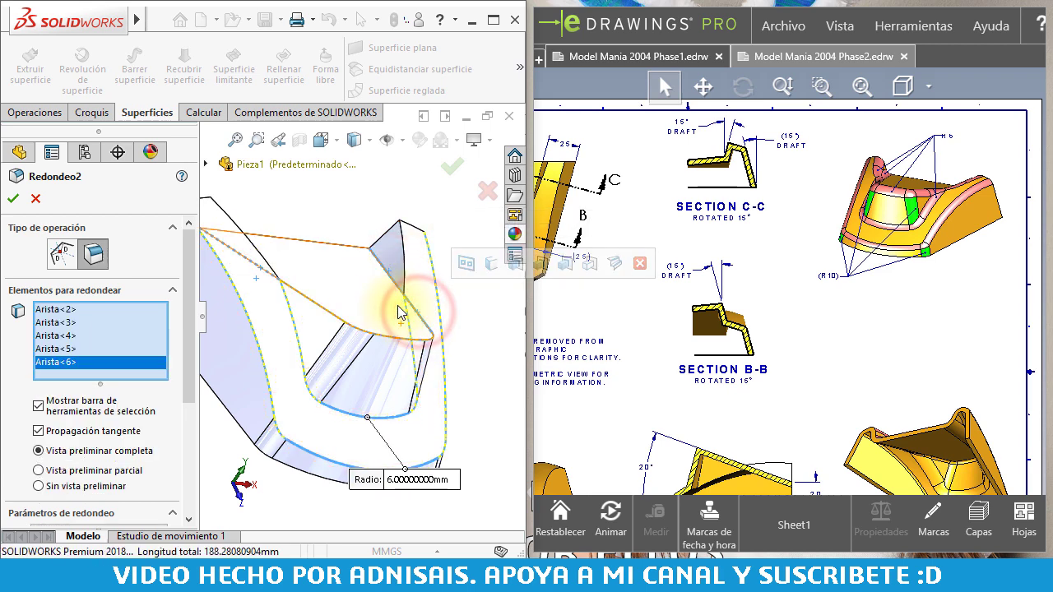
pyautogui.click(406, 284)
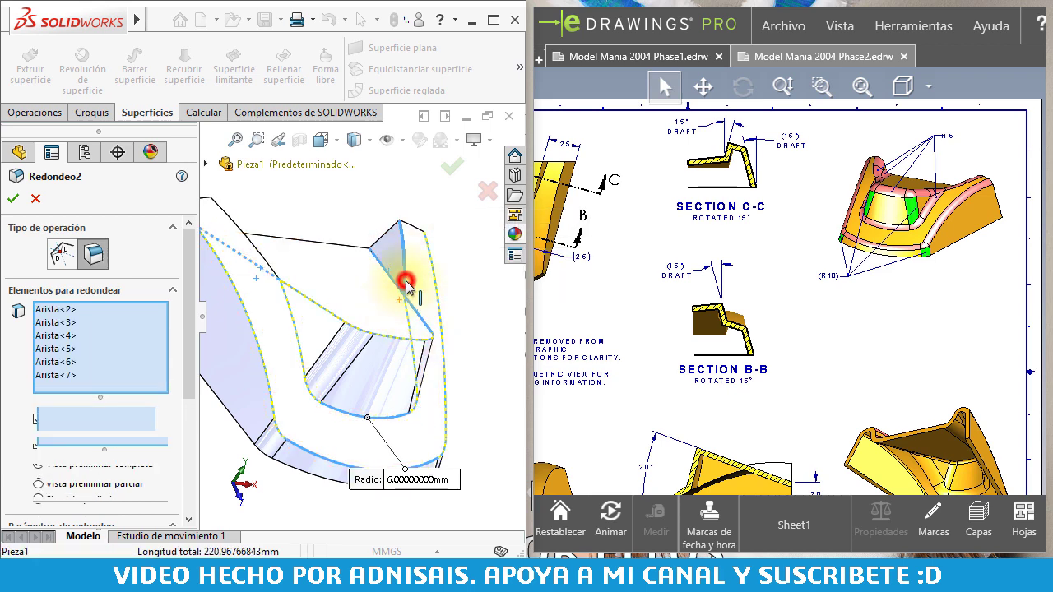
pyautogui.click(235, 218)
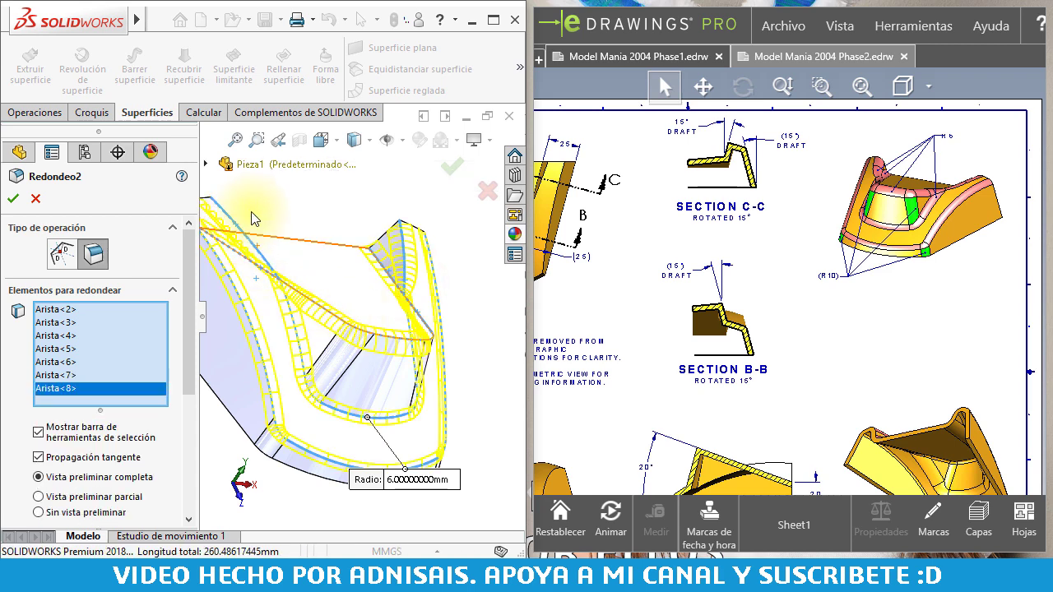
# Check the fillet preview around the corner and accept the repaired Redondeo2
pyautogui.moveTo(365, 271); pyautogui.dragTo(395, 291, button='middle')
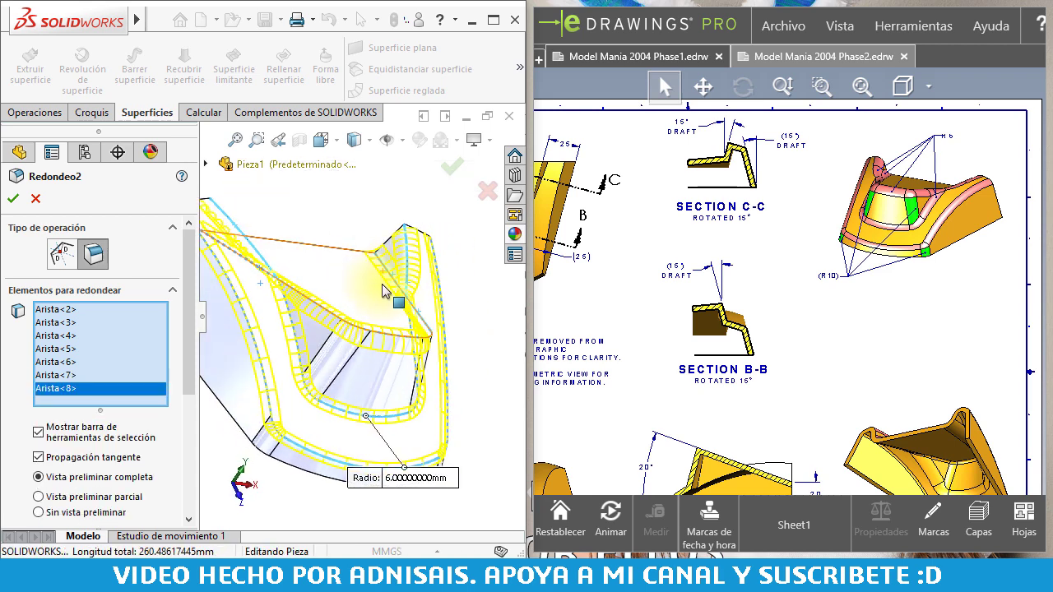
pyautogui.scroll(-2, 415, 301)
pyautogui.scroll(-2, 415, 300)
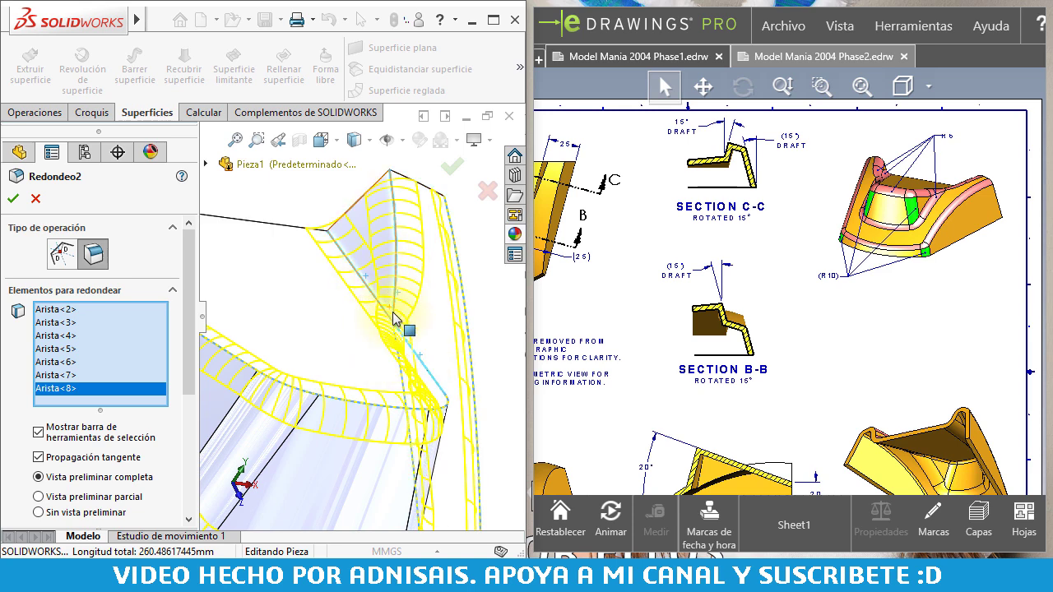
pyautogui.moveTo(367, 334)
pyautogui.mouseDown(button='middle')
pyautogui.moveTo(365, 303)
pyautogui.moveTo(341, 305)
pyautogui.moveTo(400, 278)
pyautogui.mouseUp(button='middle')
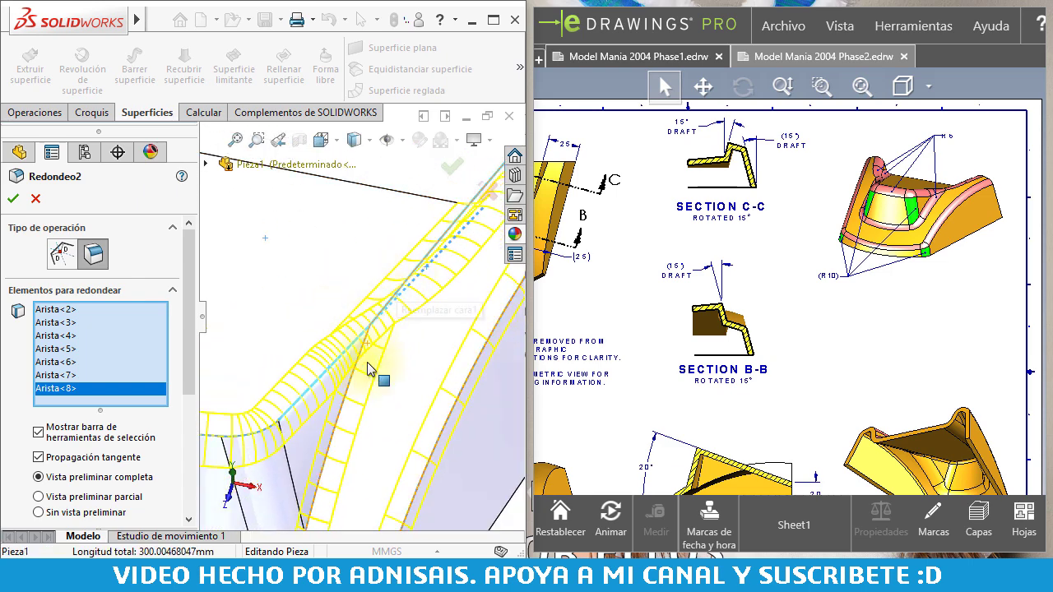
pyautogui.scroll(2, 364, 325)
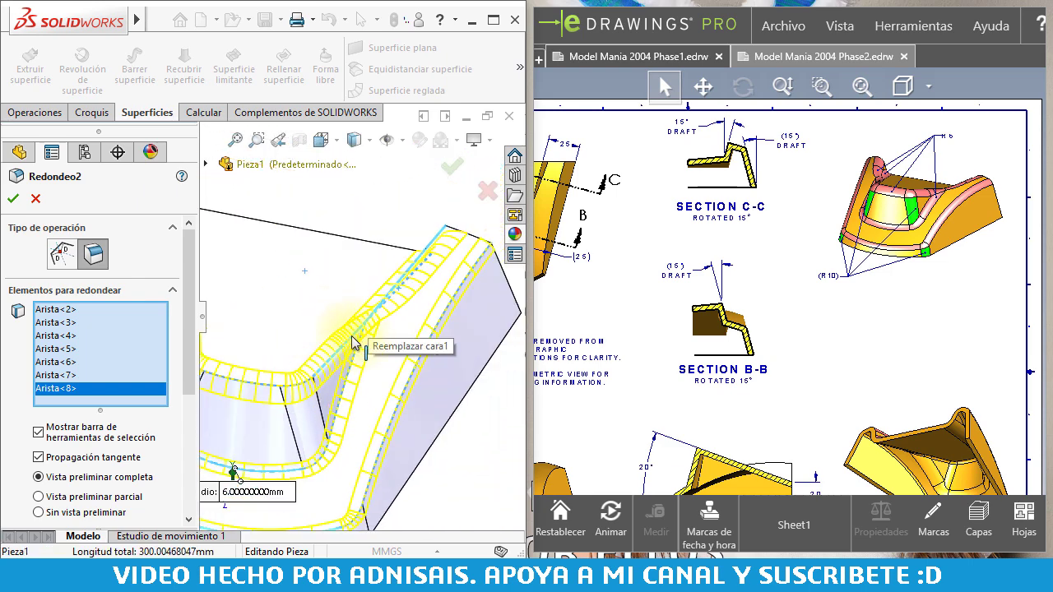
pyautogui.scroll(2, 352, 343)
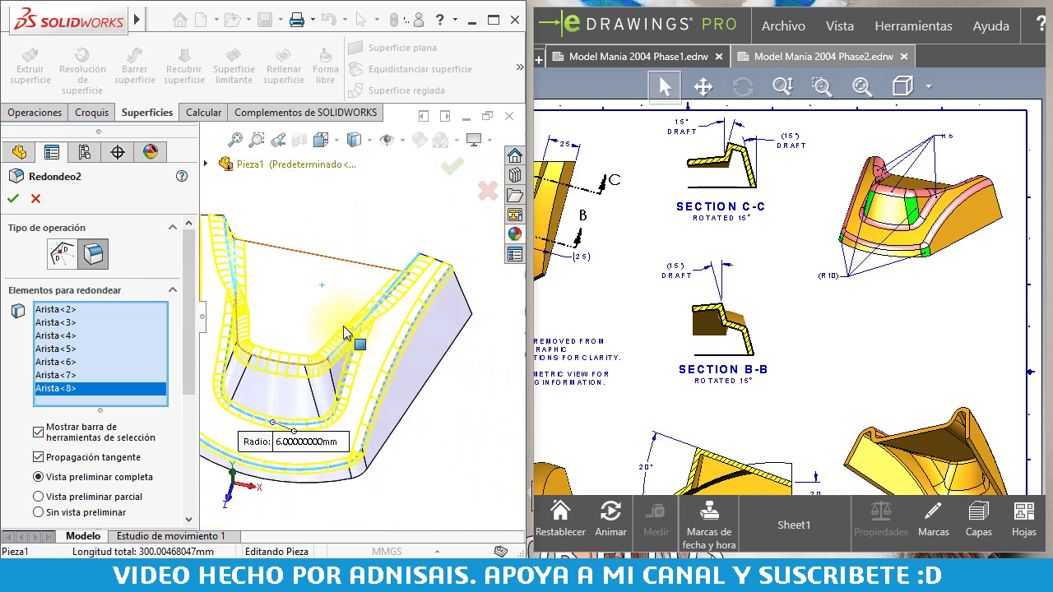
pyautogui.click(13, 200)
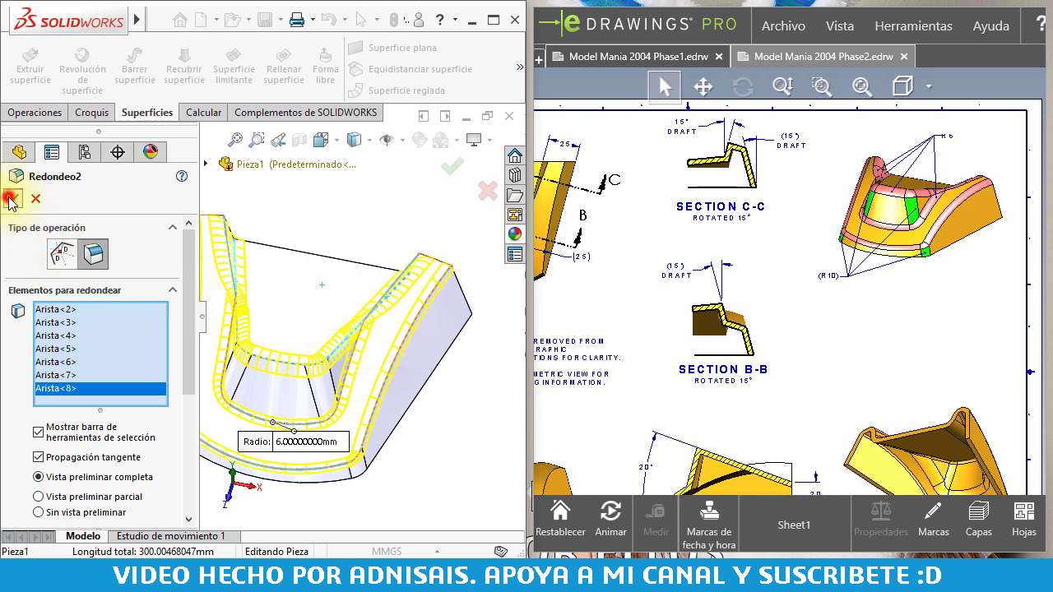
# Roll the history forward past Vaciado1 so the part is shelled again
pyautogui.moveTo(326, 331)
pyautogui.mouseDown(button='middle')
pyautogui.moveTo(306, 306)
pyautogui.moveTo(321, 313)
pyautogui.mouseUp(button='middle')
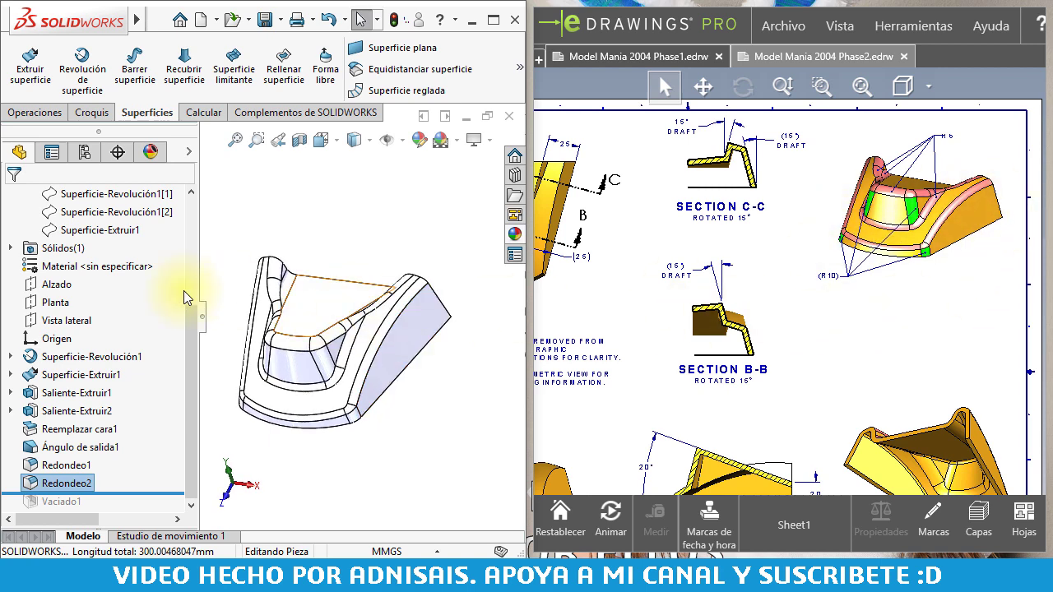
pyautogui.click(136, 496)
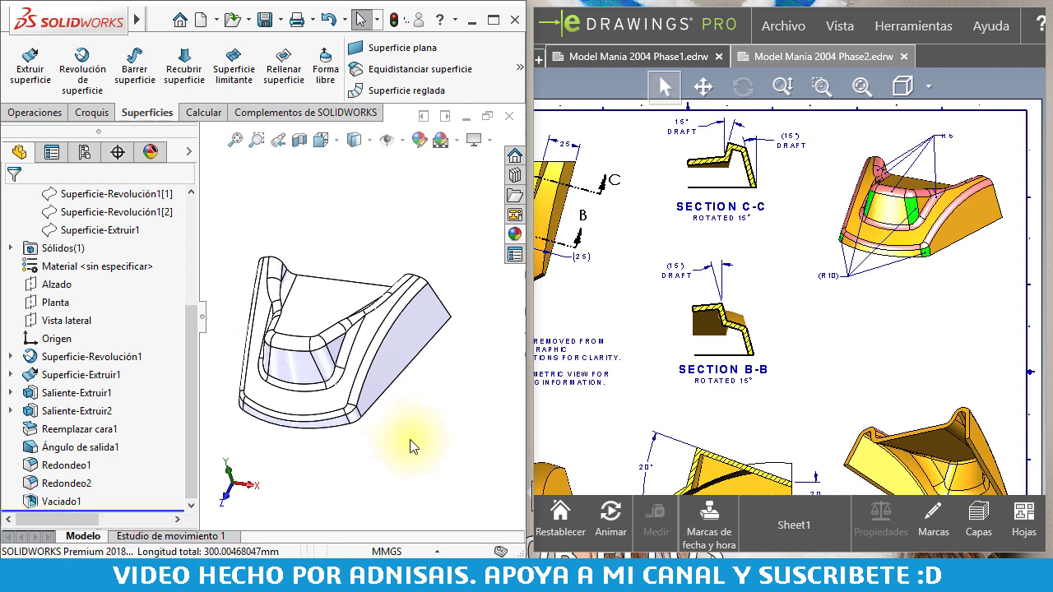
pyautogui.moveTo(434, 385)
pyautogui.mouseDown(button='middle')
pyautogui.moveTo(223, 364)
pyautogui.moveTo(261, 380)
pyautogui.moveTo(348, 382)
pyautogui.mouseUp(button='middle')
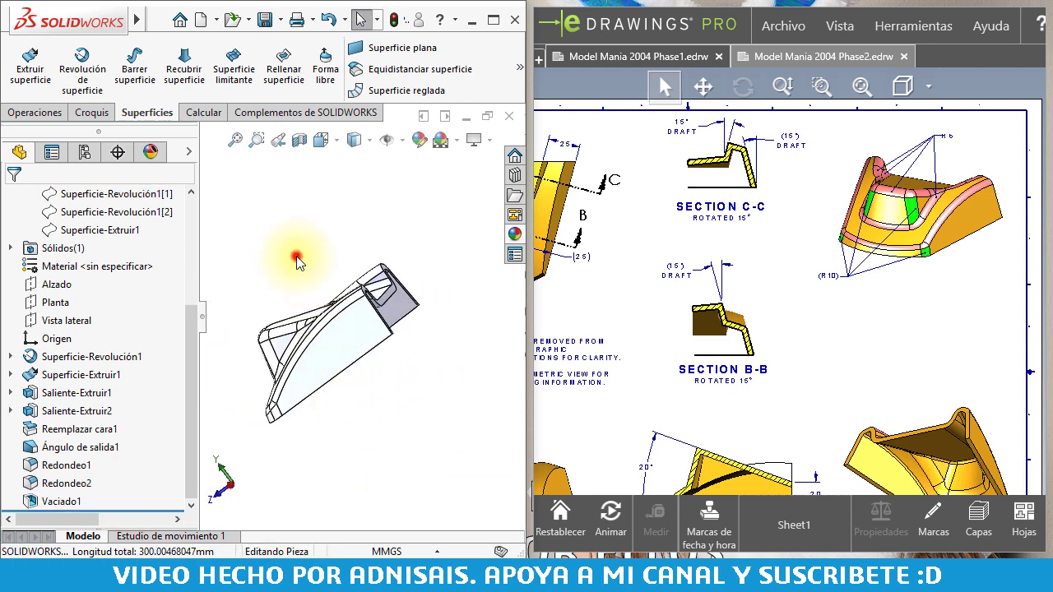
# View the hollow part isometrically, zoomed to fit, and select Reemplazar cara1 in the tree
pyautogui.hotkey('ctrl', '7')
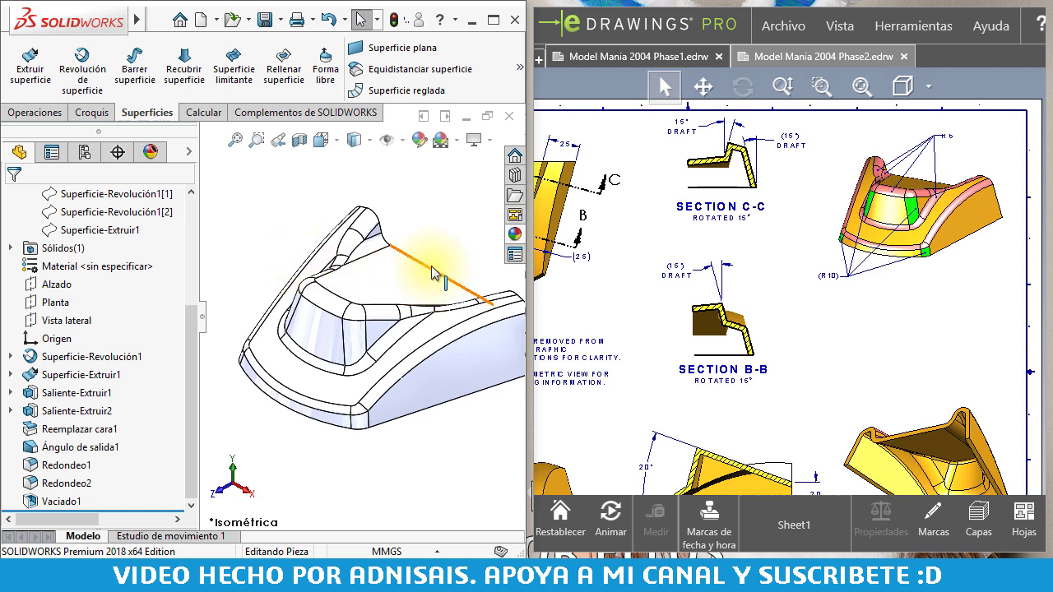
pyautogui.press('f')
pyautogui.scroll(-1, 740, 302)
pyautogui.scroll(3, 741, 302)
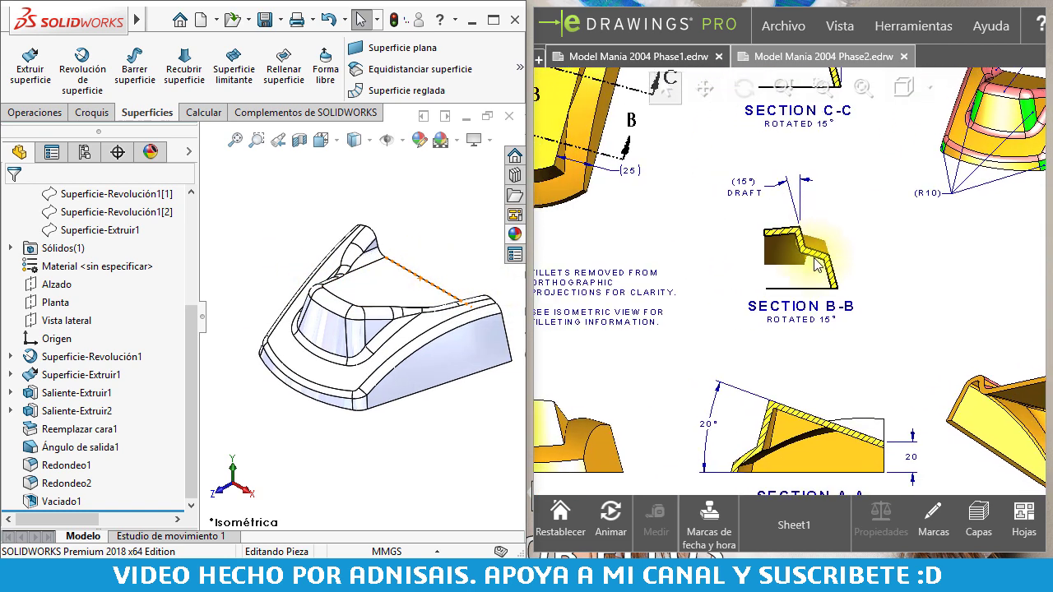
pyautogui.scroll(1, 860, 274)
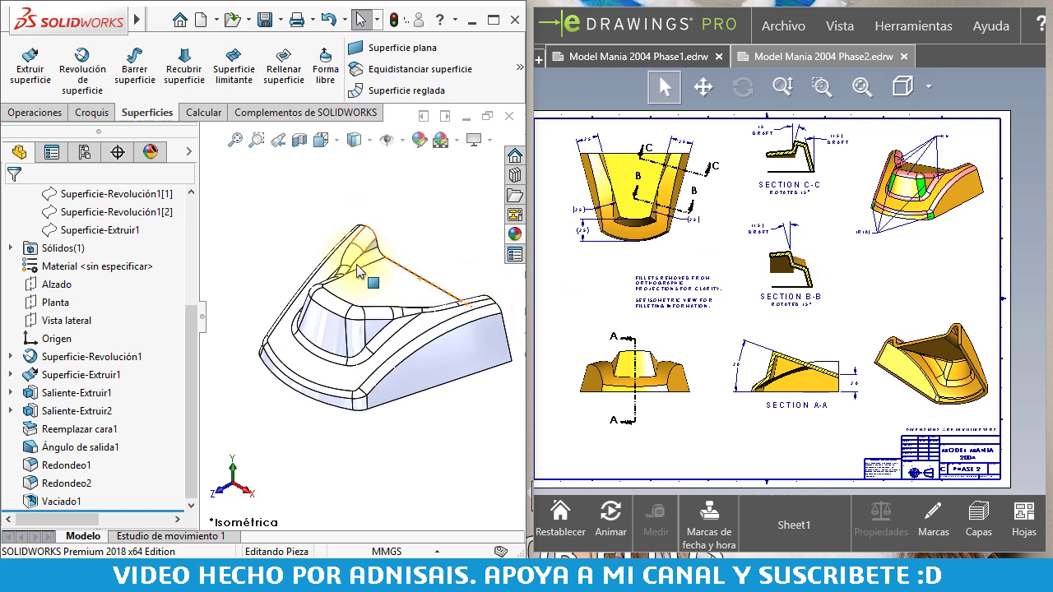
pyautogui.click(51, 429)
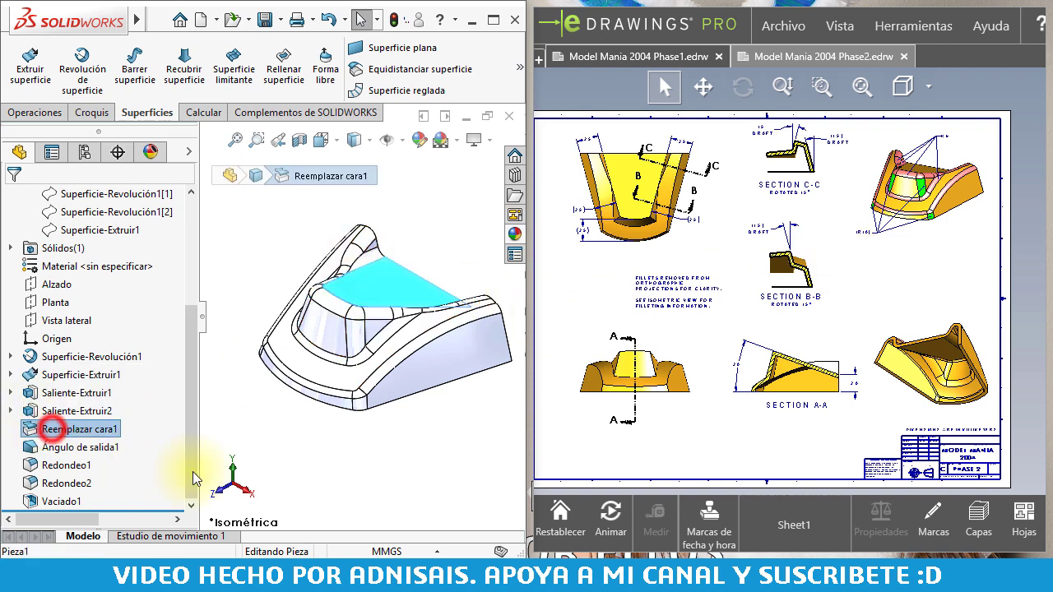